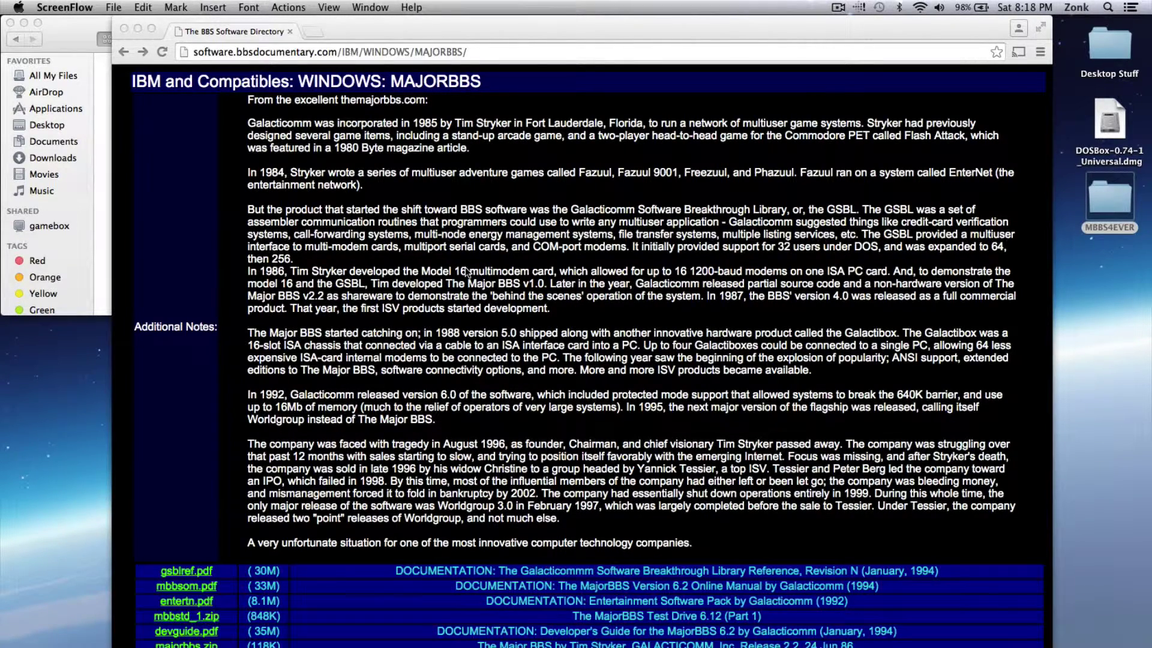
Bring Chrome forward and scroll the MajorBBS directory page to its download list
left_click(397, 309)
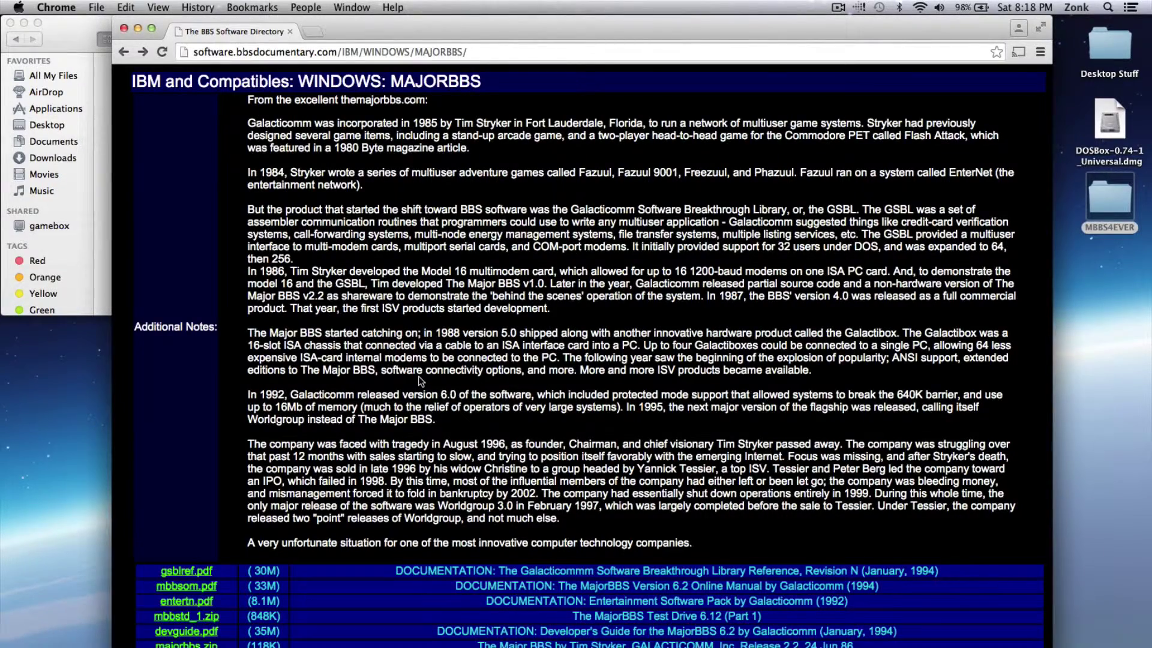
scroll(420, 381, "down", 5)
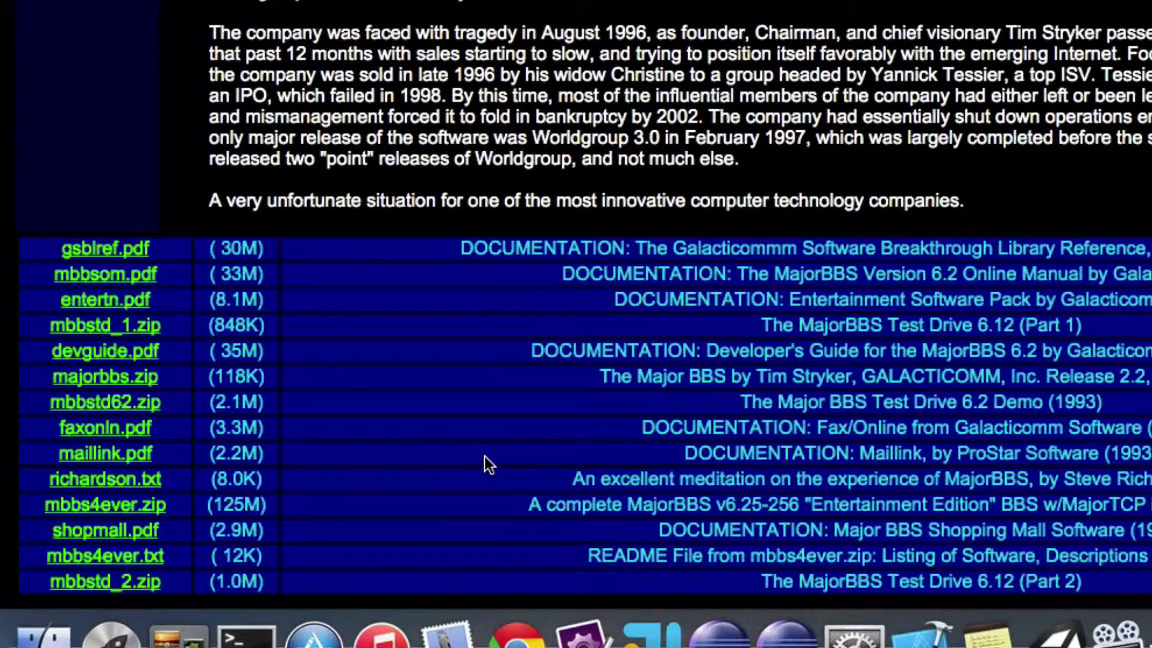
scroll(501, 346, "up", 3)
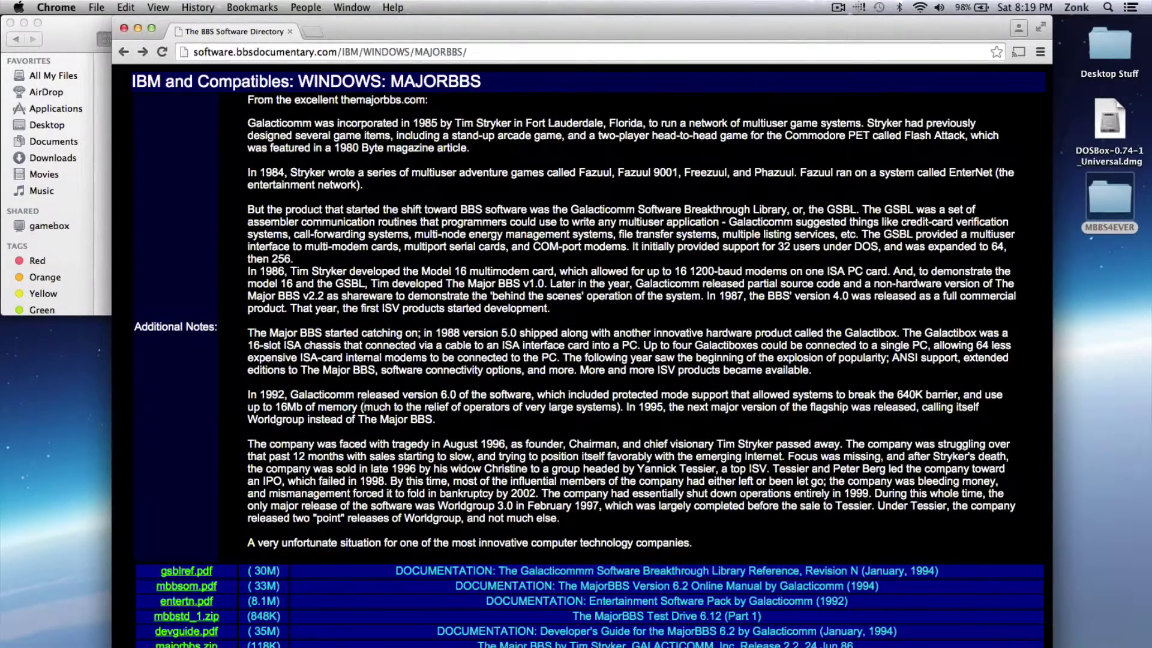
scroll(363, 408, "down", 4)
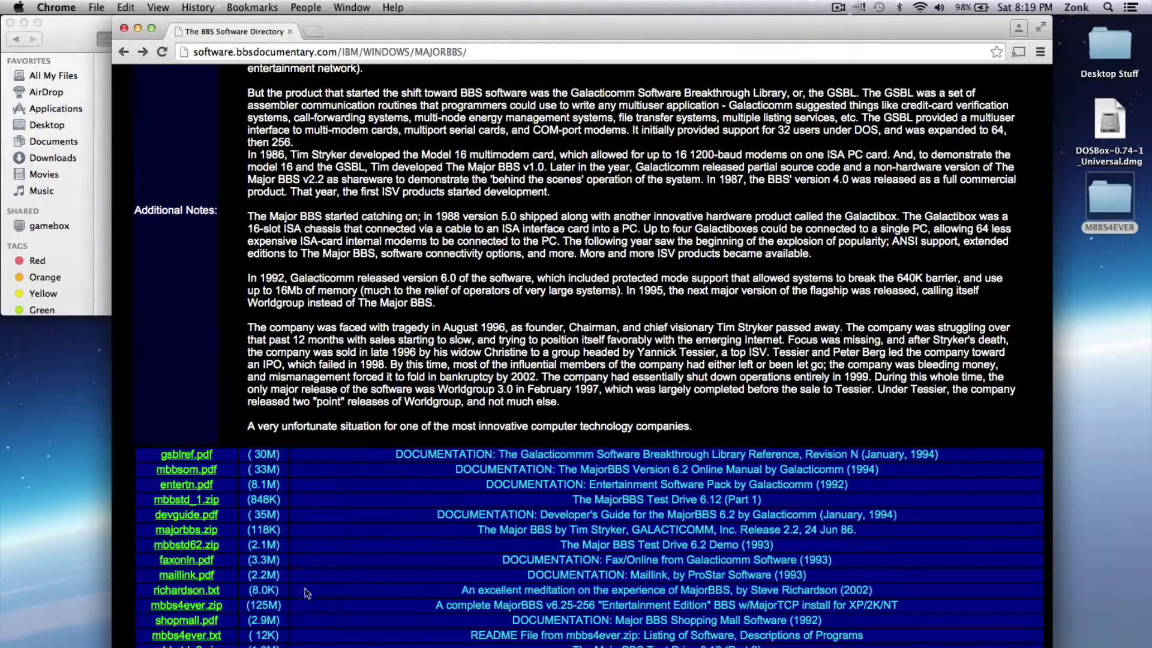
left_click(204, 637)
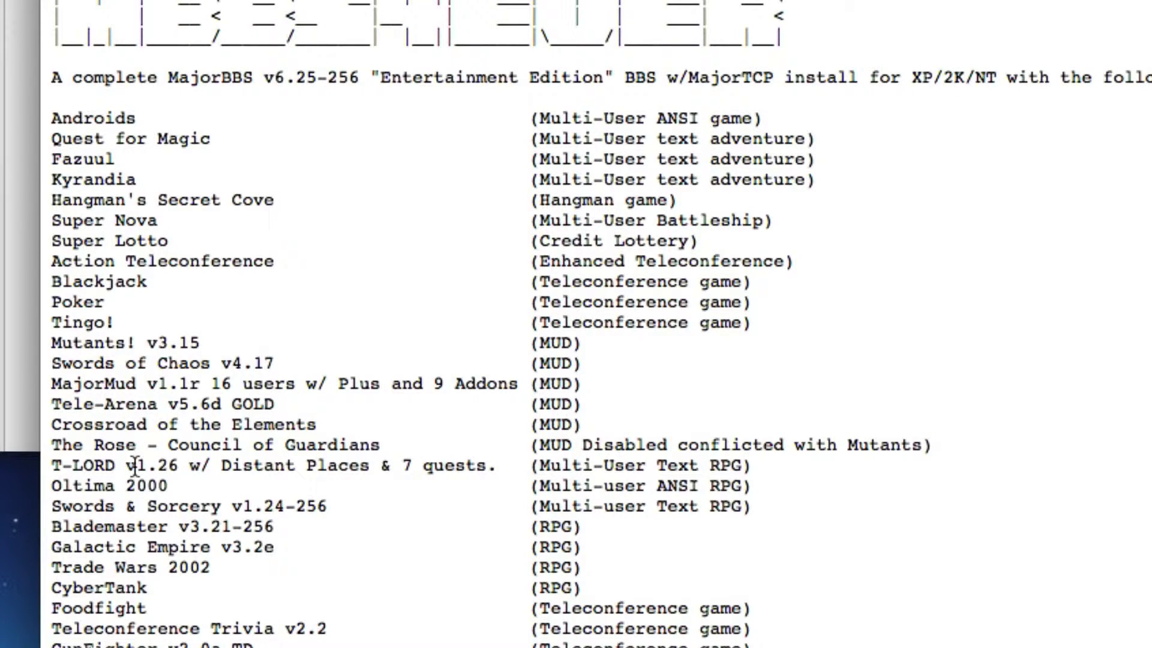
scroll(135, 467, "down", 3)
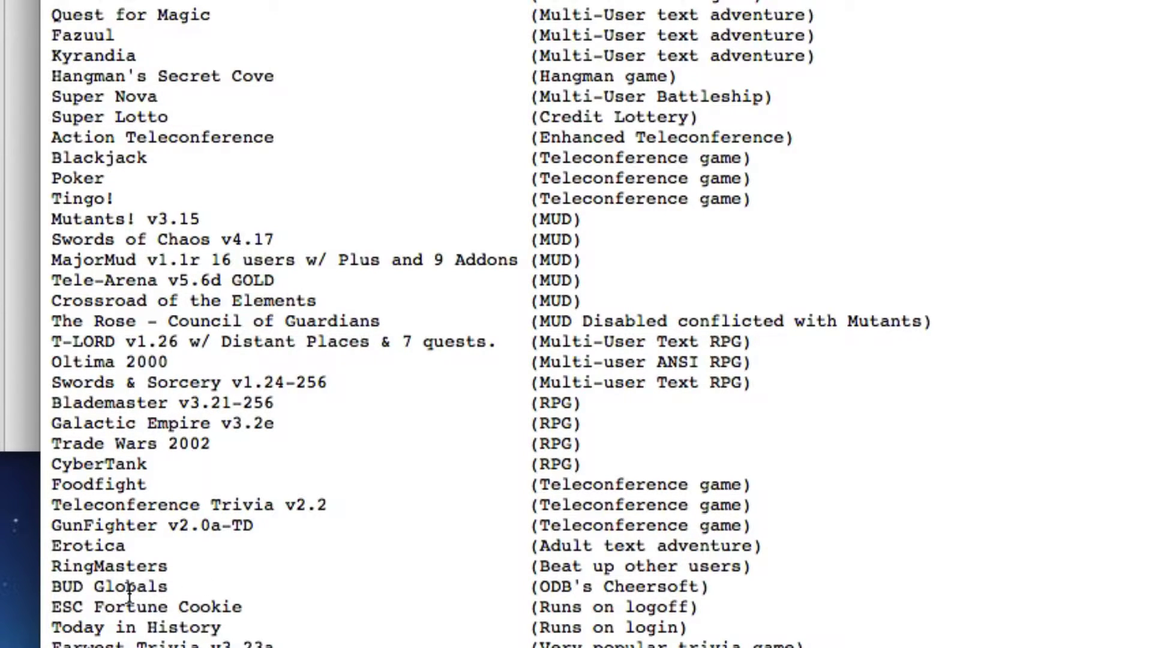
scroll(128, 591, "down", 5)
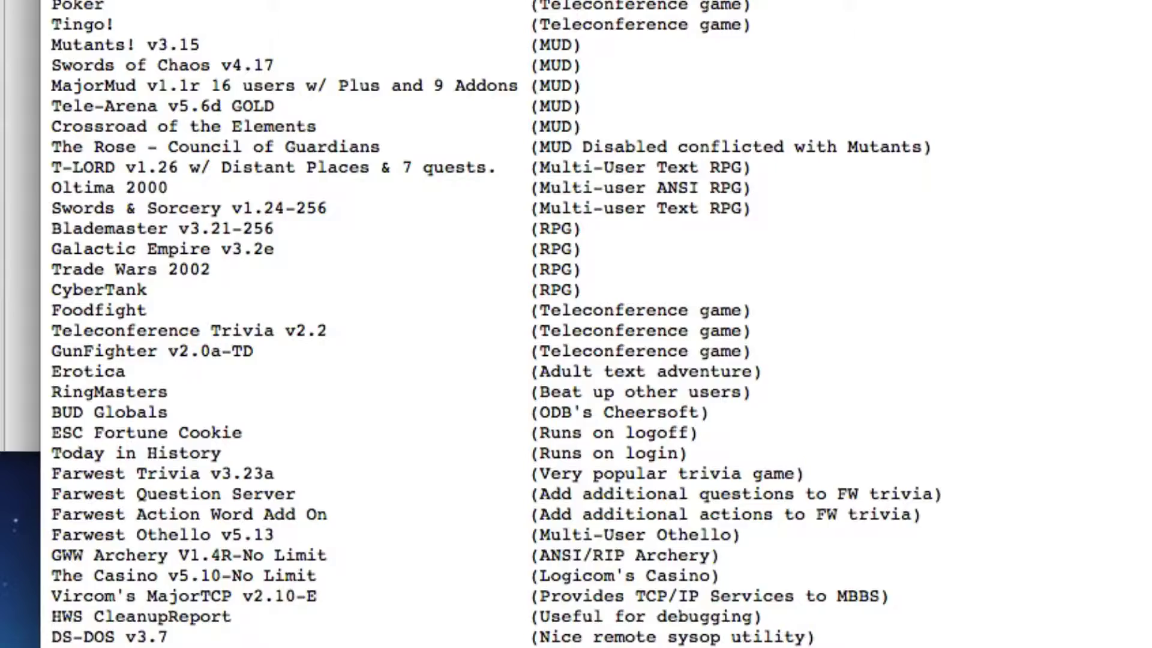
scroll(220, 630, "down", 6)
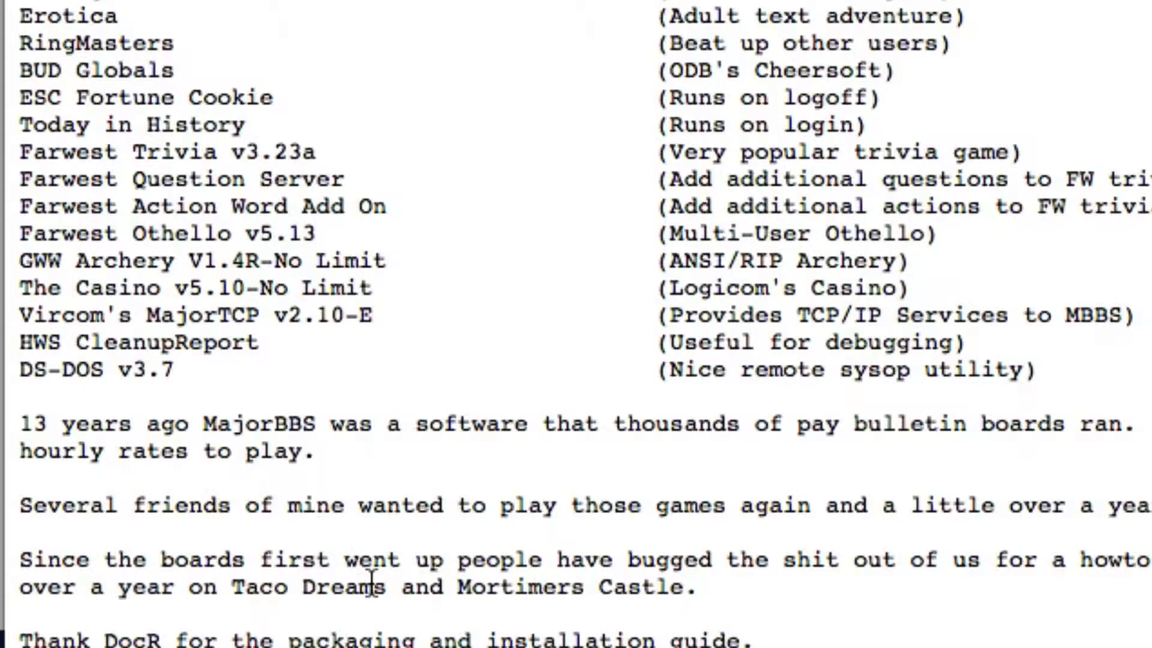
Scroll through the mbbs4ever.txt installation and configuration notes, then back up toward the top
scroll(761, 412, "down", 5)
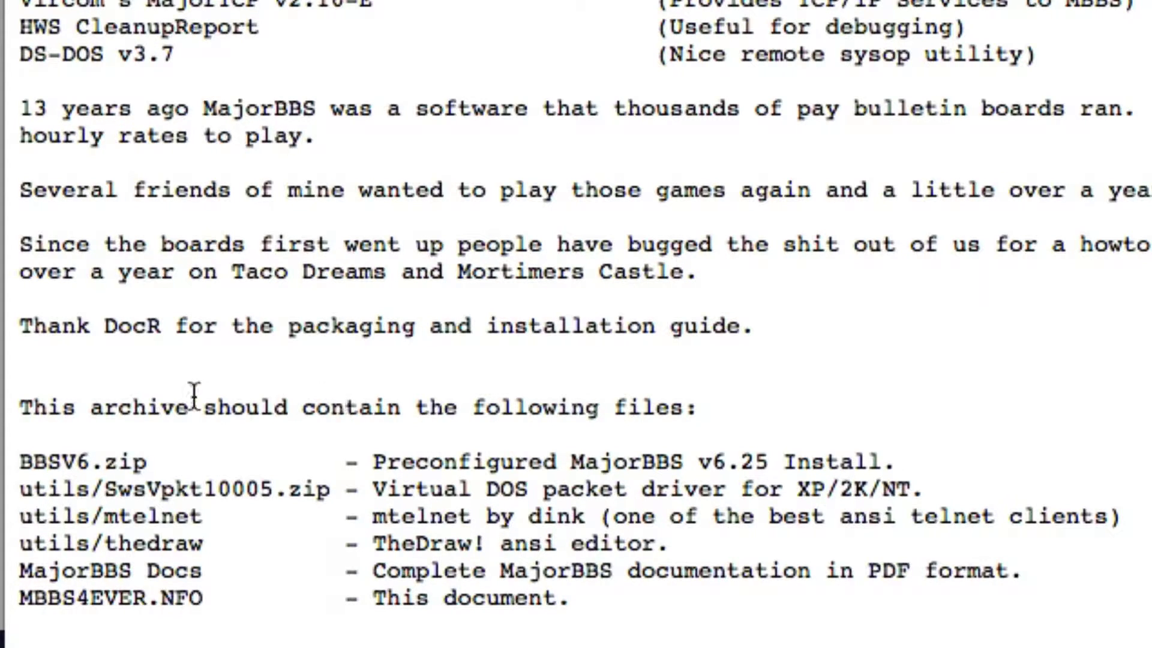
scroll(370, 493, "down", 5)
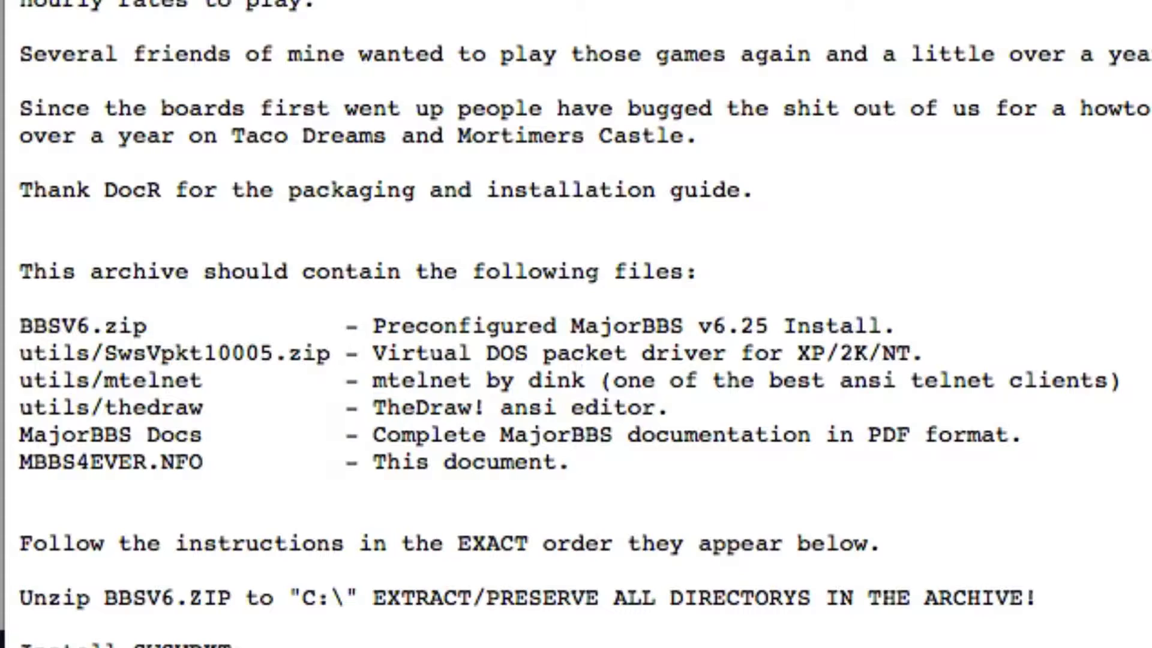
scroll(576, 324, "down", 5)
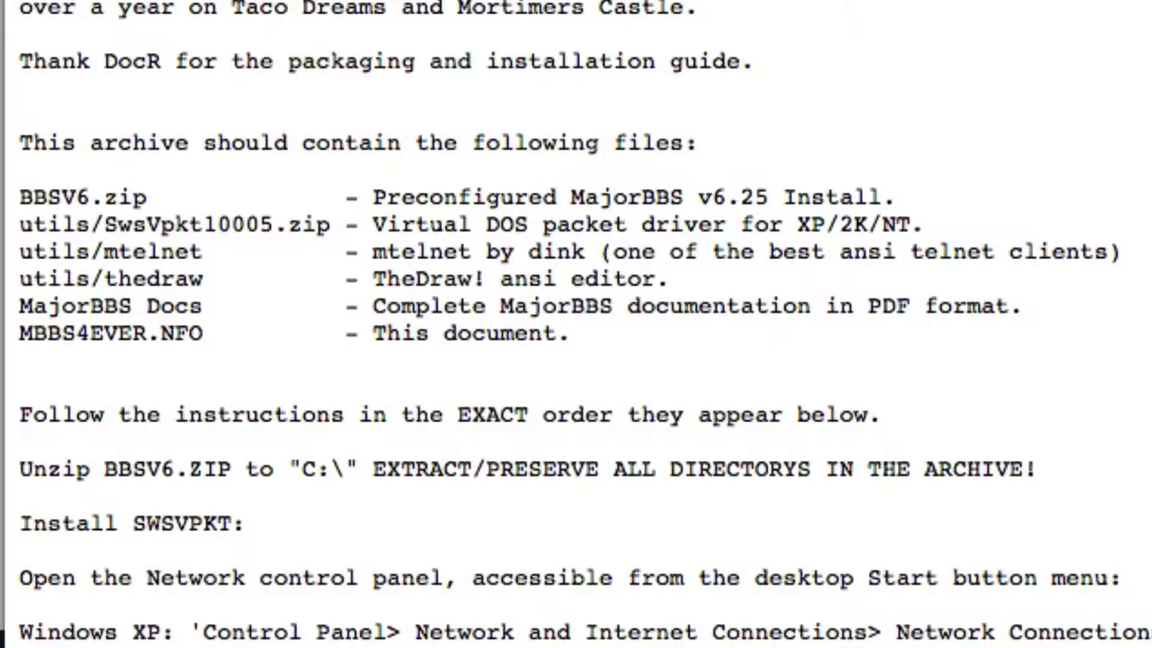
scroll(576, 323, "down", 5)
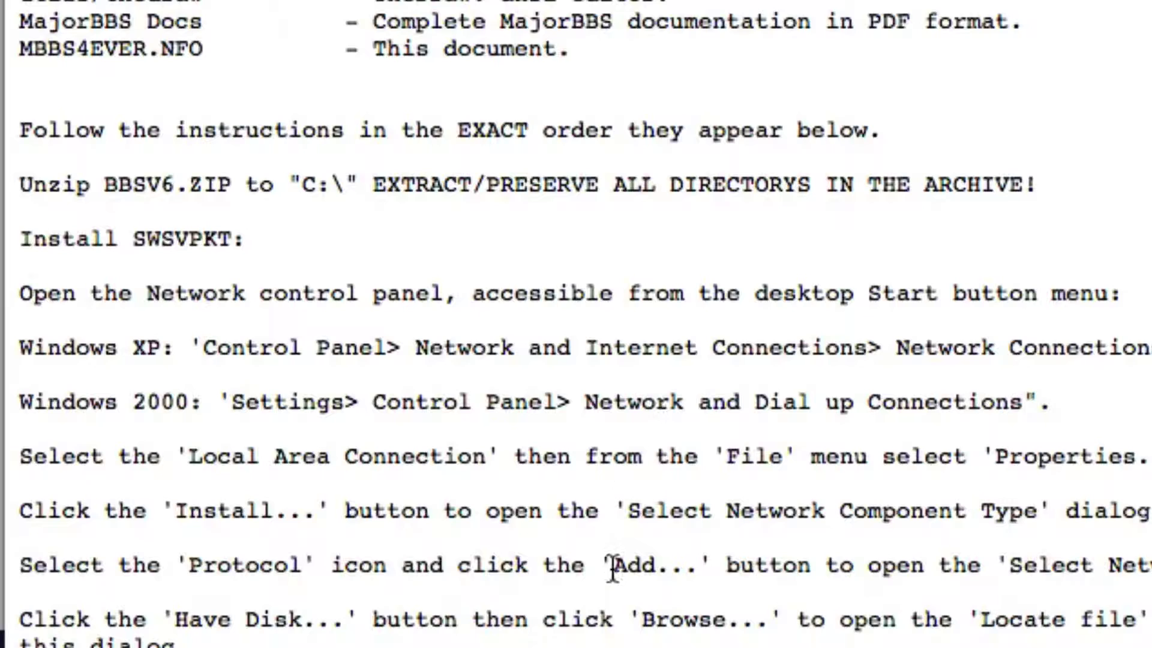
scroll(414, 570, "down", 3)
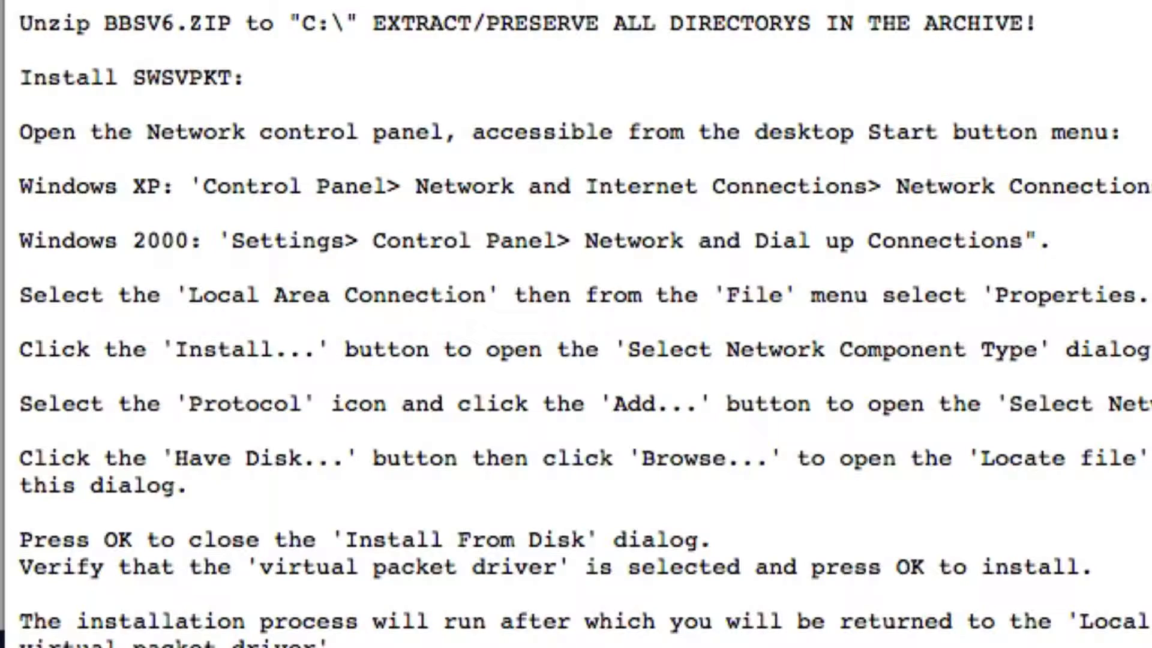
scroll(576, 324, "down", 9)
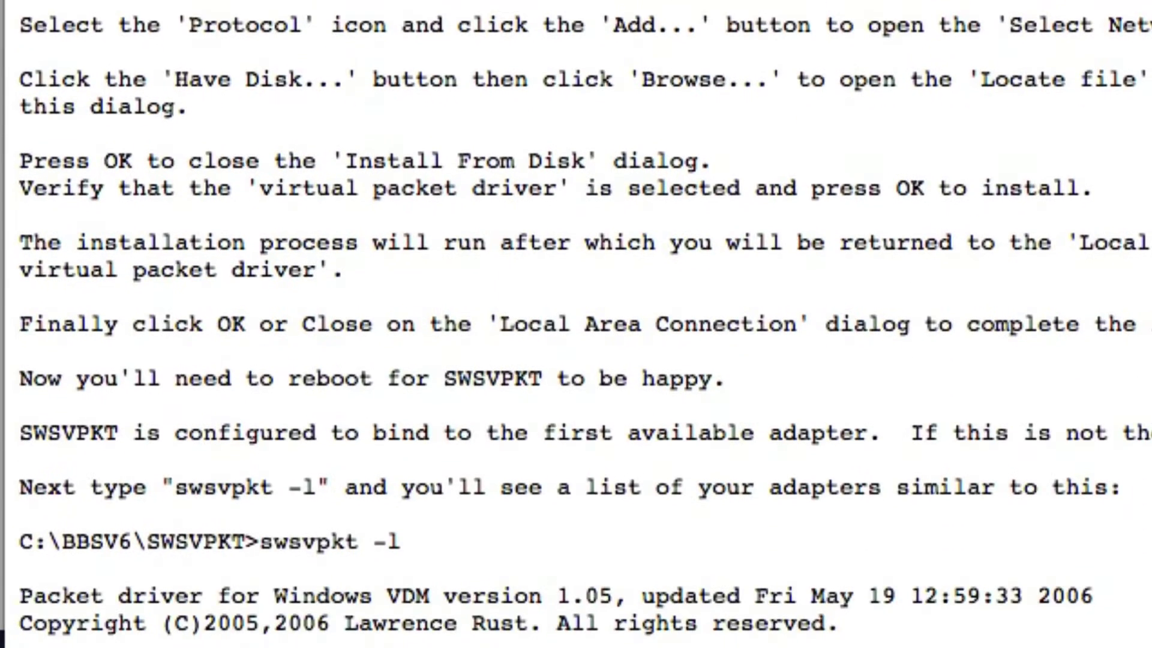
scroll(576, 324, "down", 2)
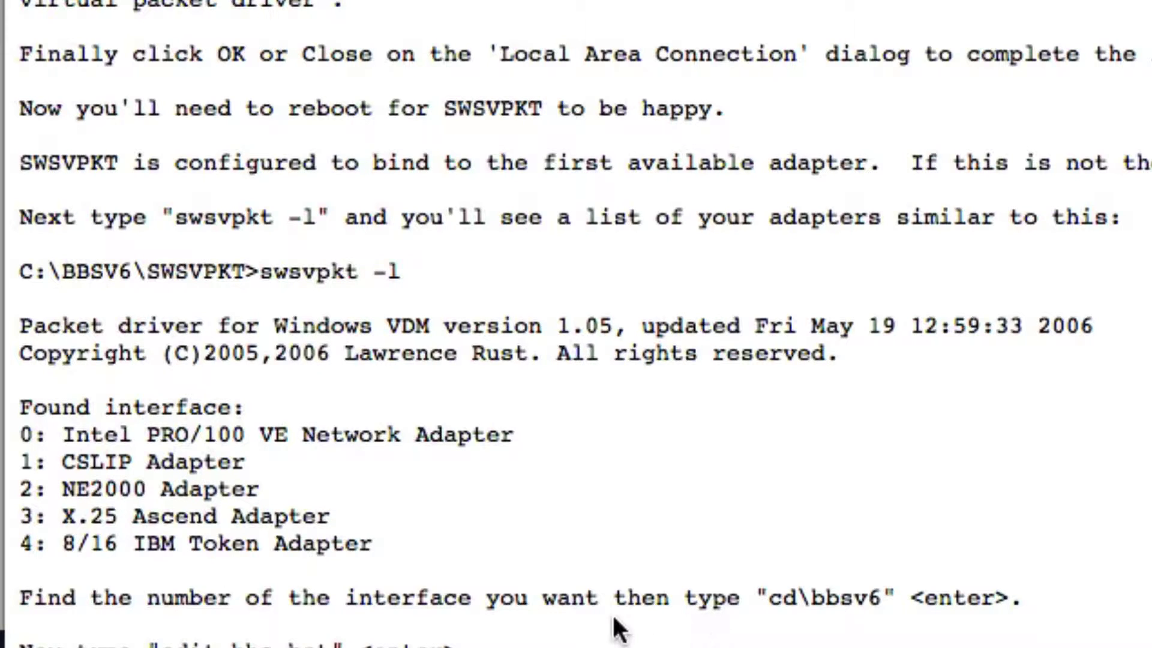
scroll(731, 639, "down", 4)
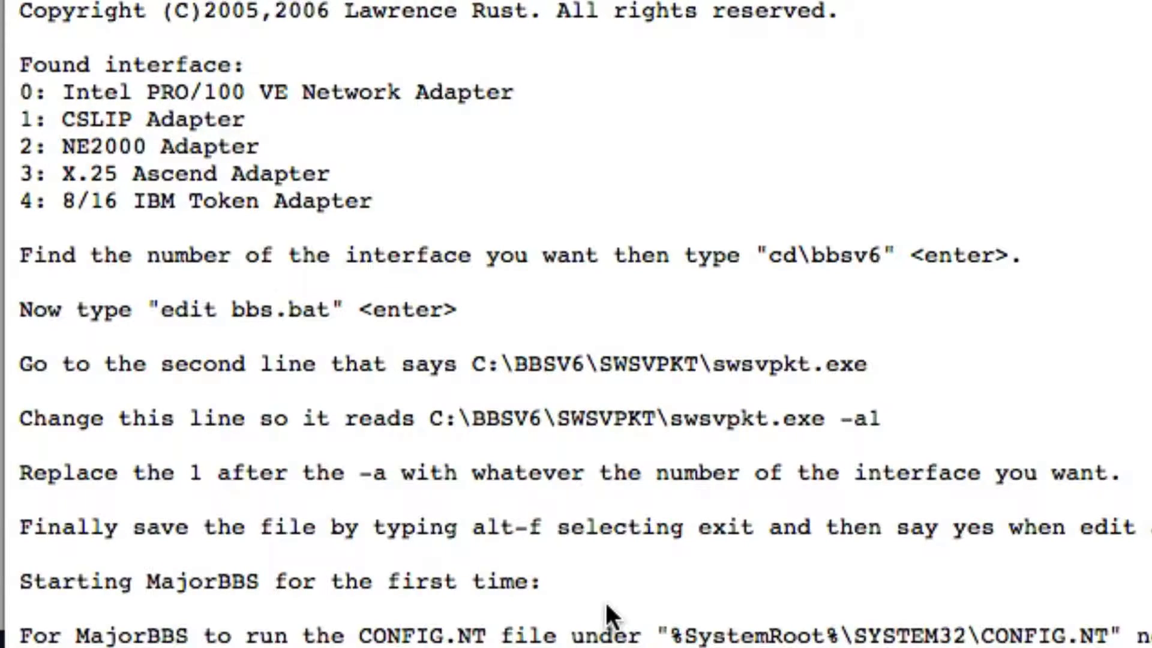
scroll(606, 603, "down", 10)
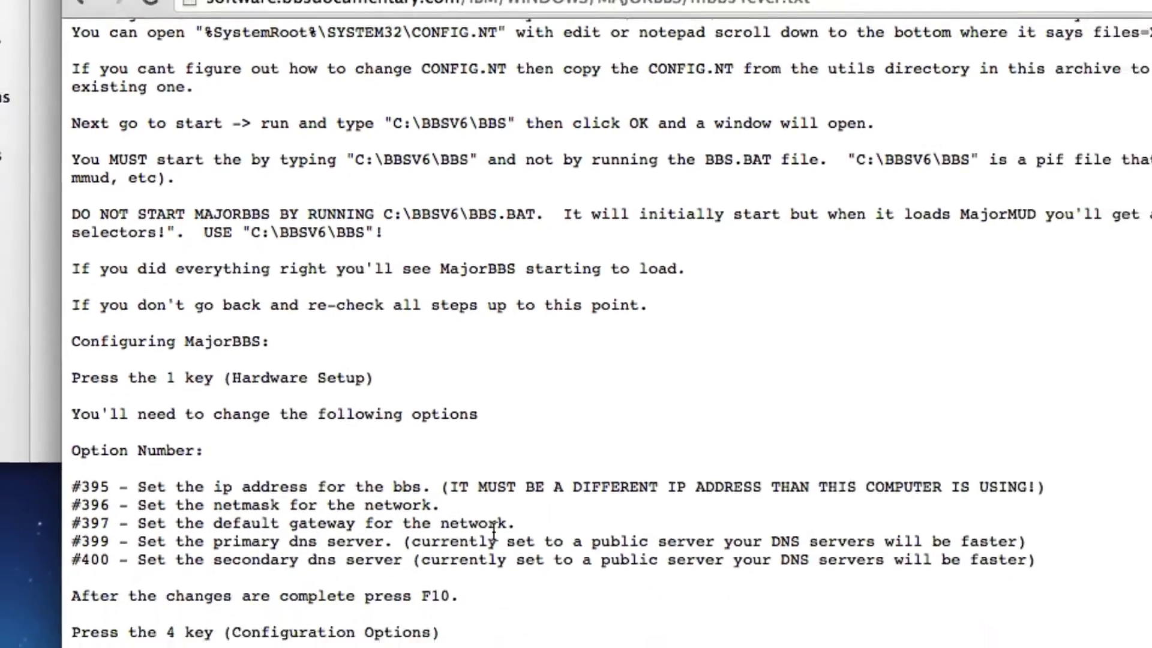
scroll(423, 447, "down", 5)
scroll(424, 448, "down", 5)
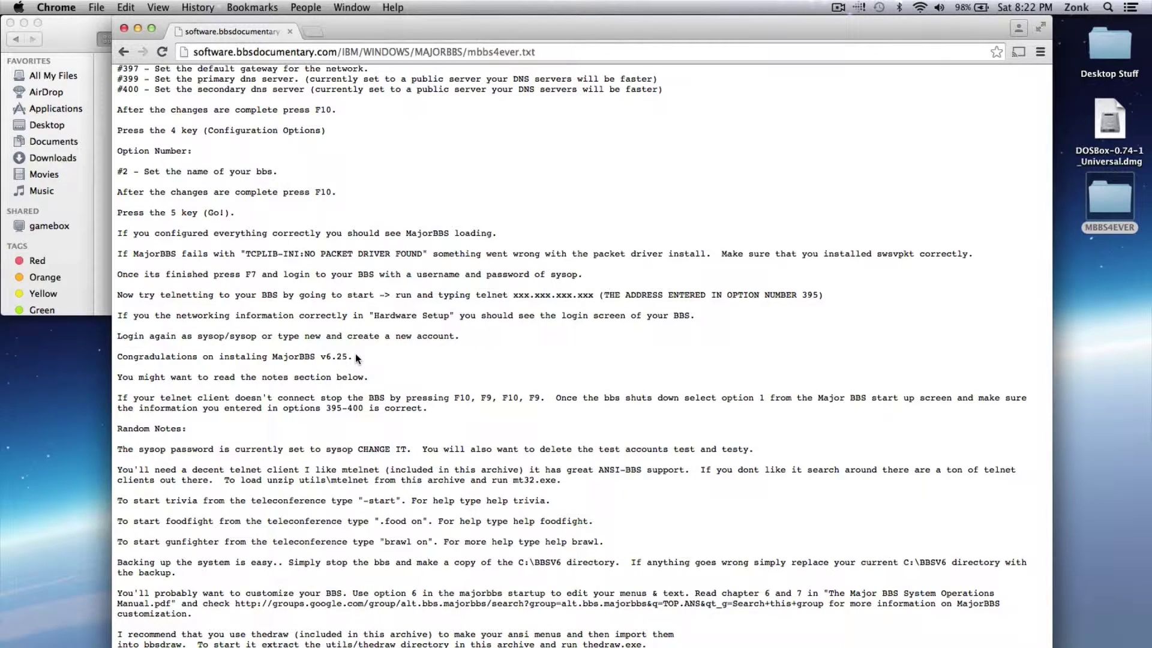
scroll(357, 359, "down", 5)
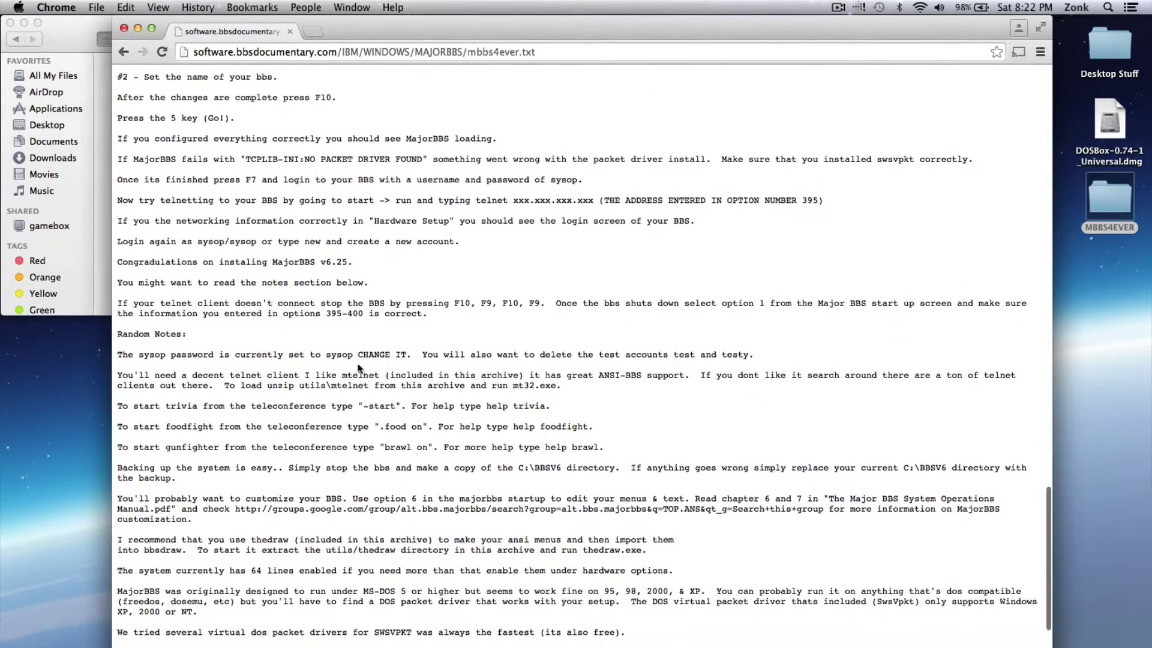
scroll(358, 363, "down", 7)
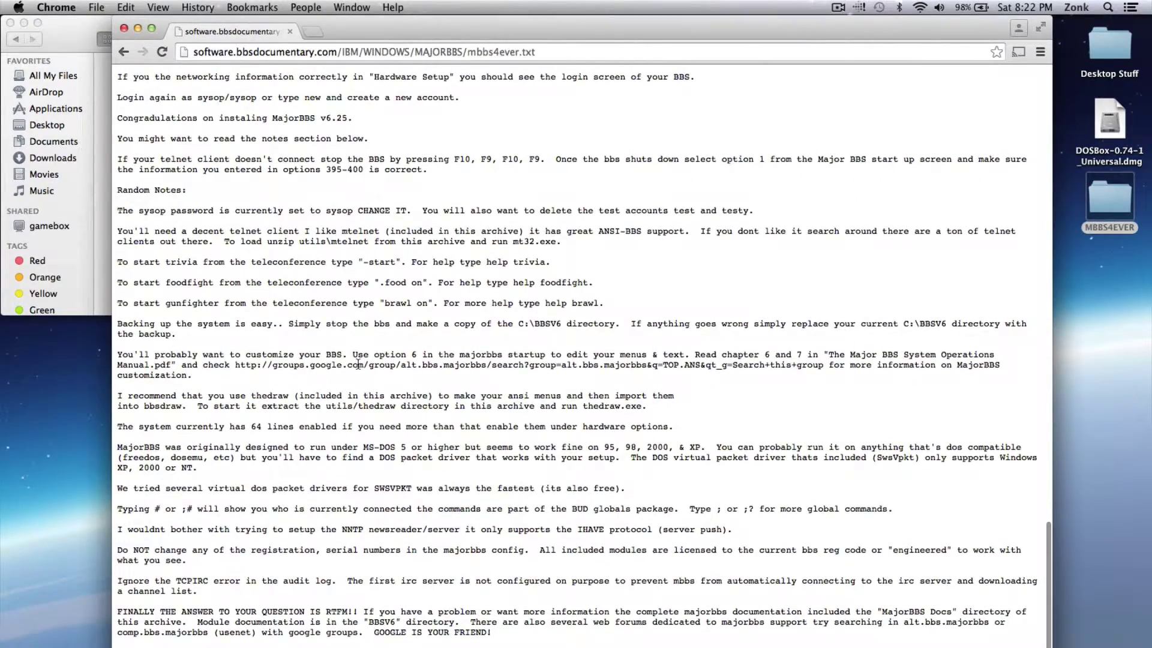
scroll(359, 363, "up", 20)
scroll(358, 363, "up", 7)
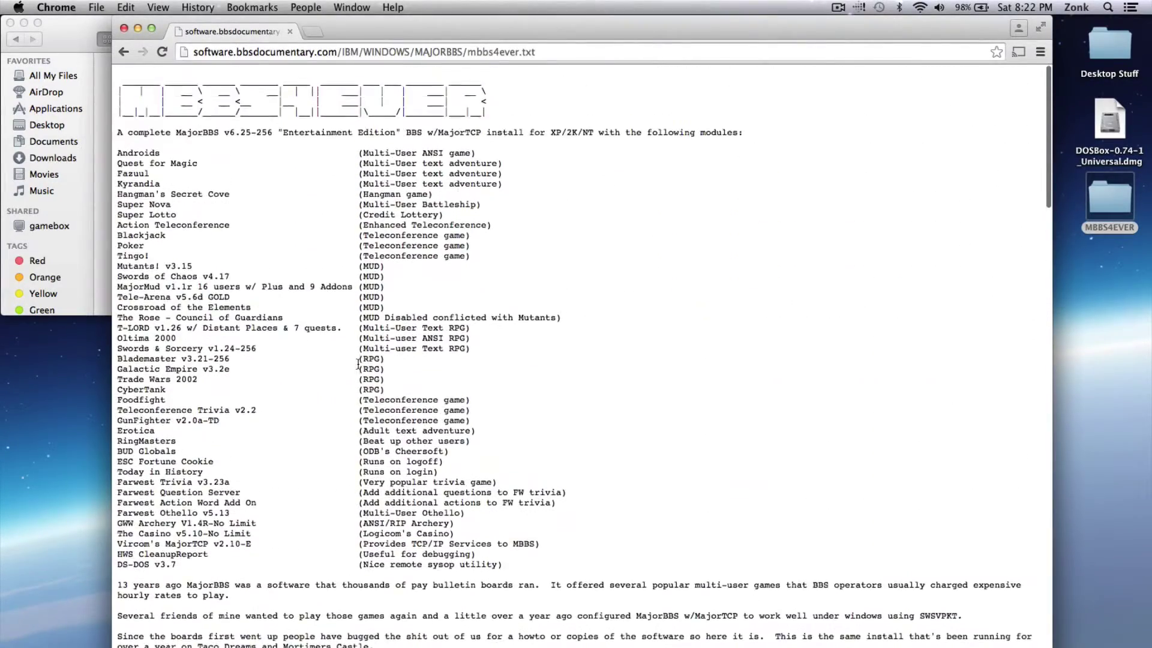
left_click(124, 53)
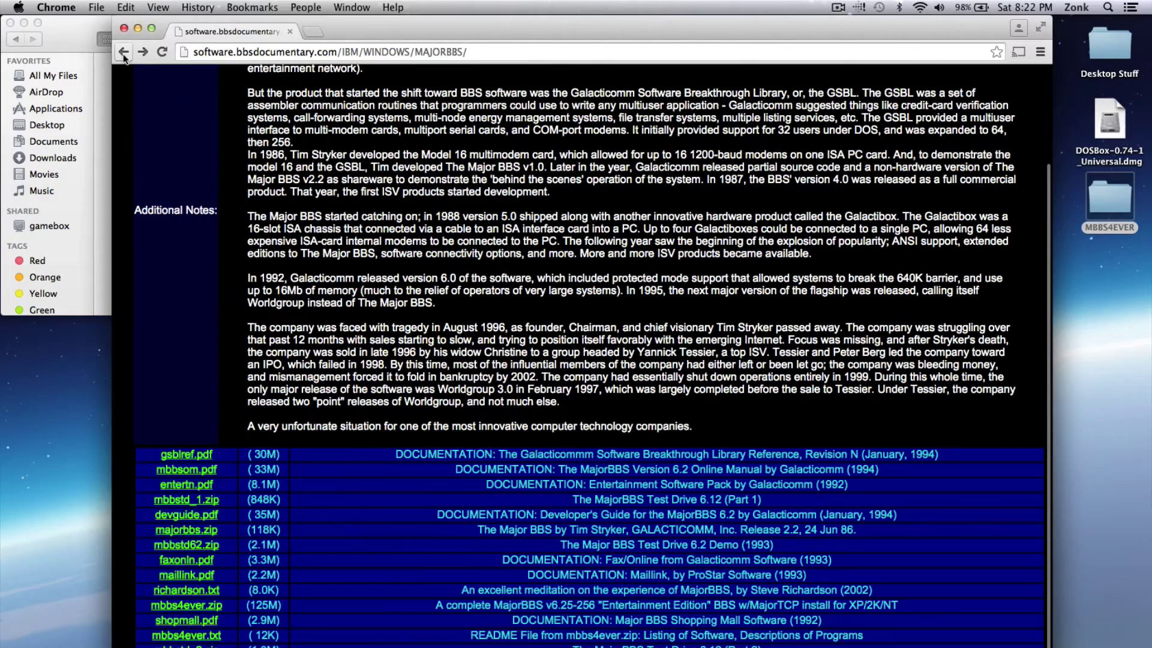
scroll(633, 219, "up", 5)
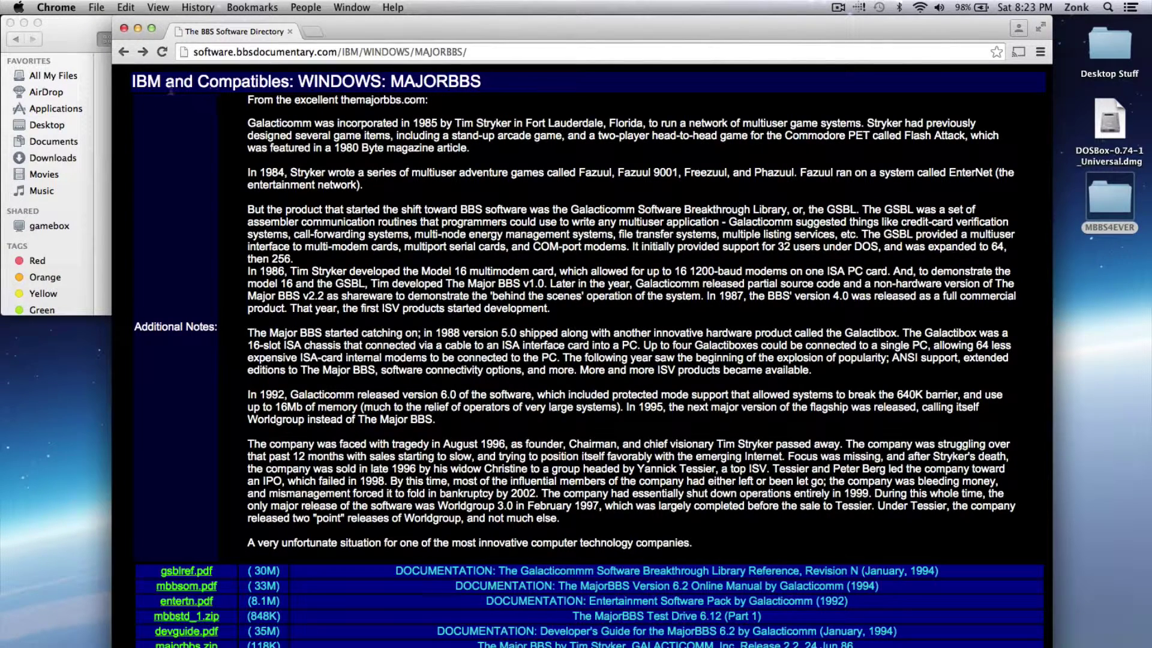
left_click(105, 85)
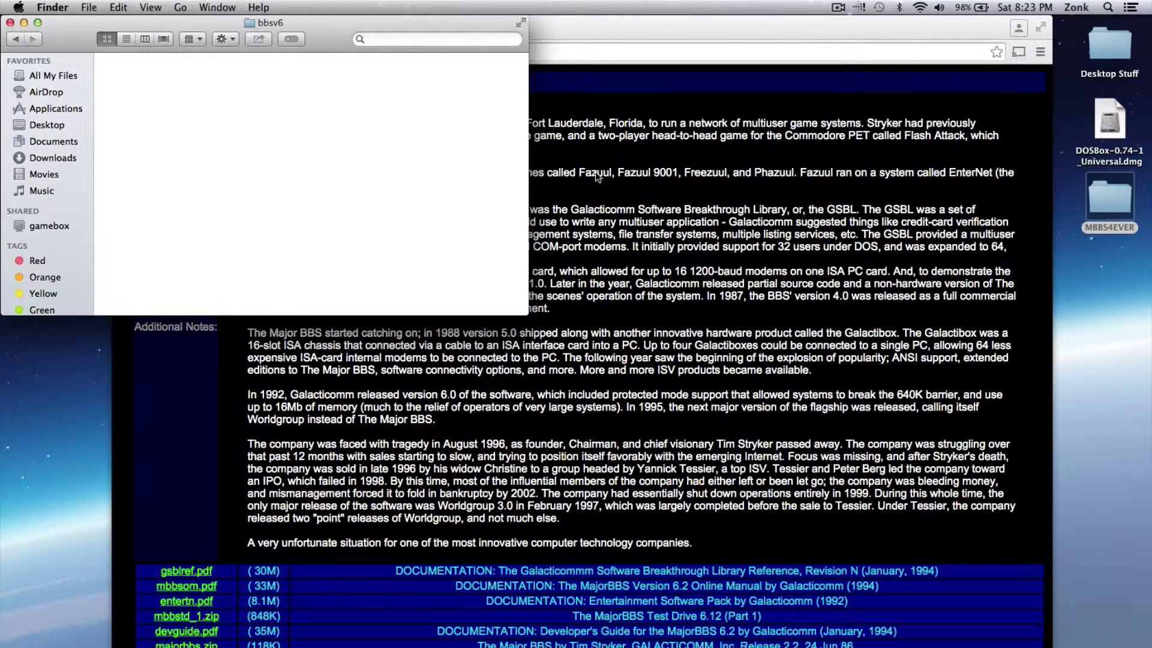
left_click(705, 146)
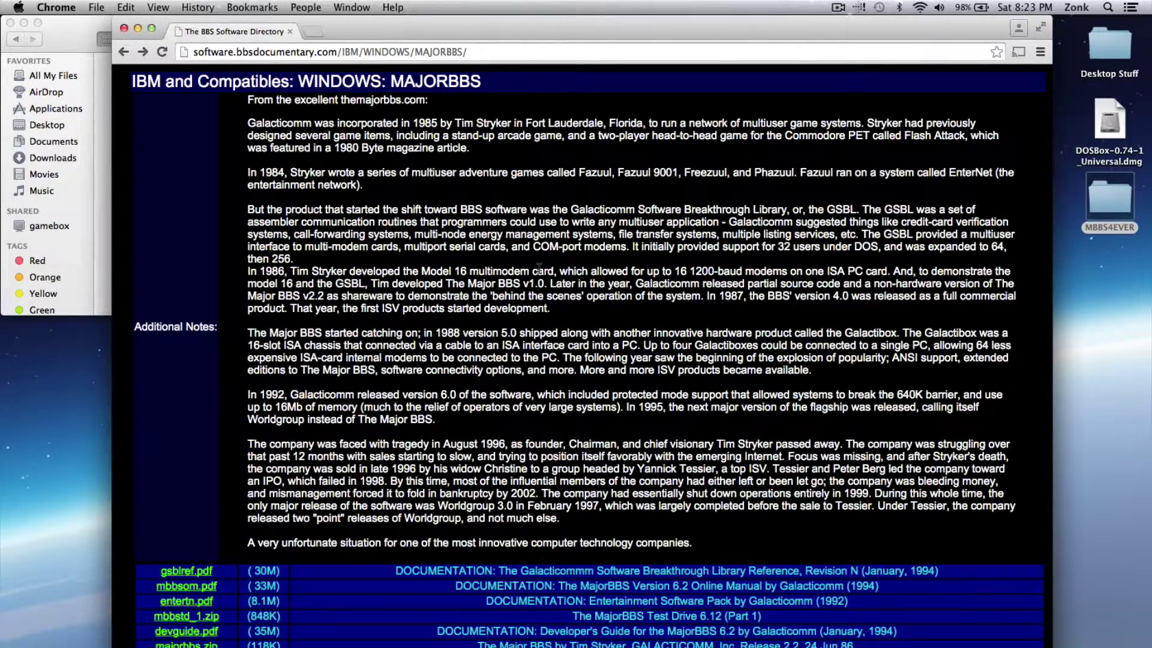
scroll(354, 302, "down", 5)
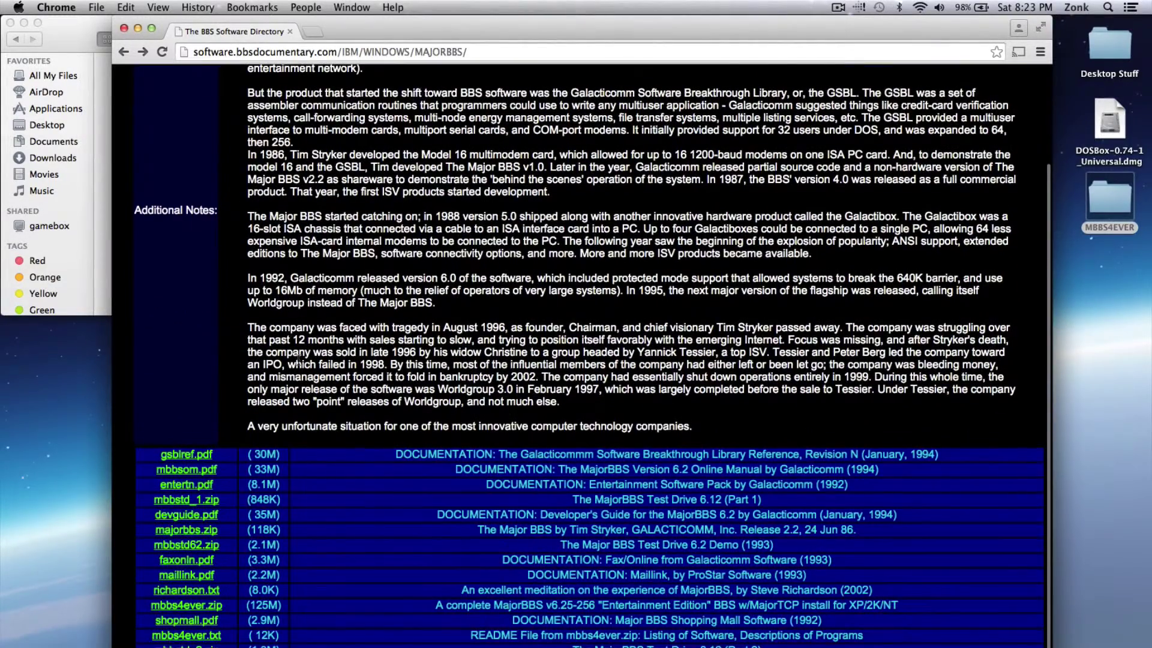
scroll(344, 342, "up", 5)
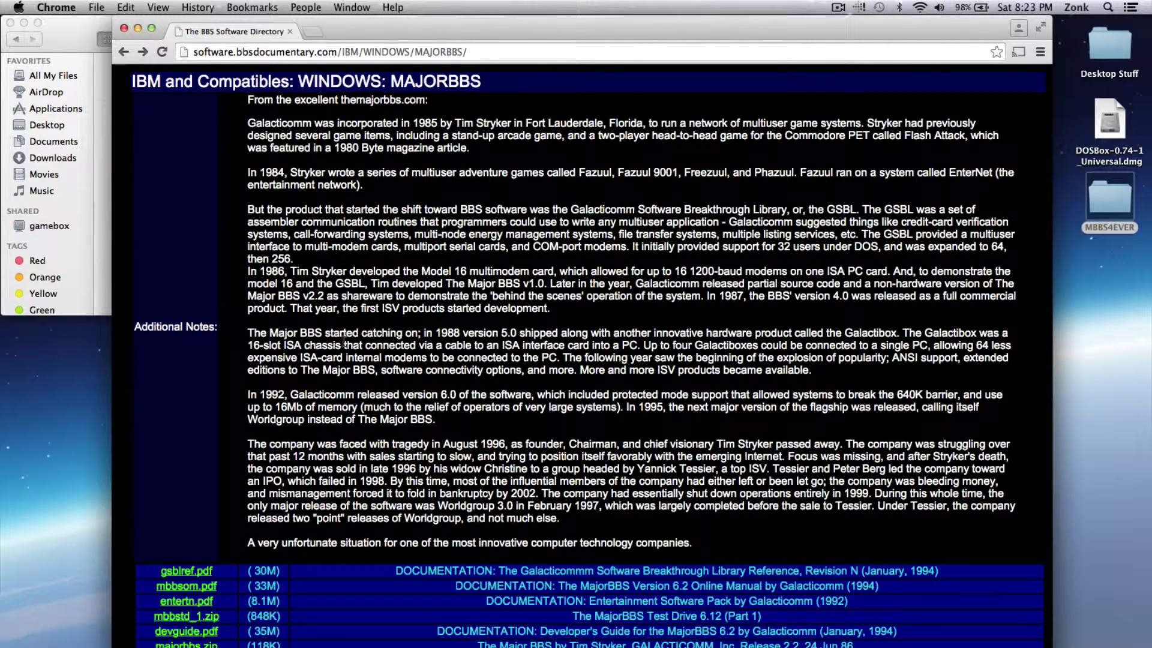
left_click(102, 103)
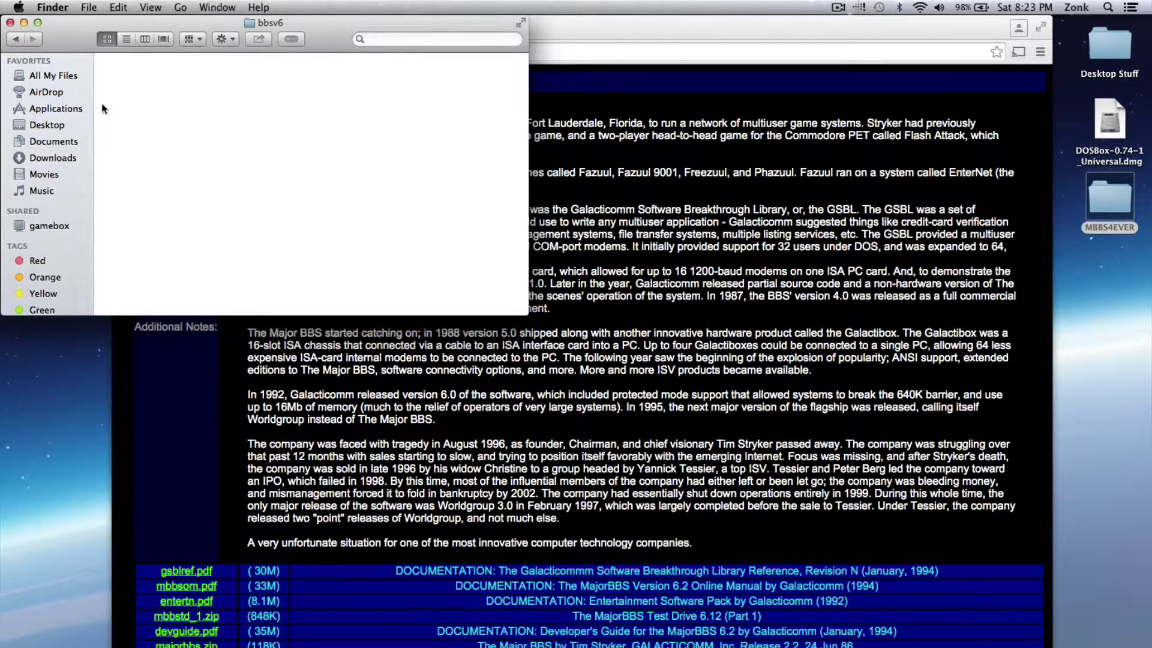
left_click(697, 184)
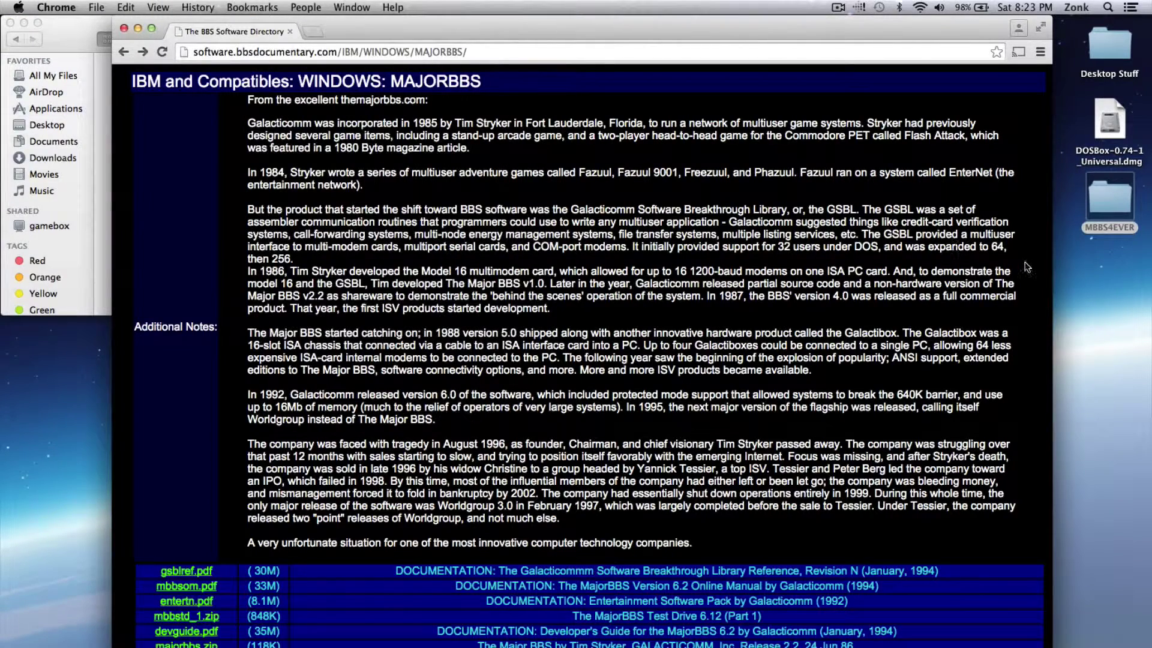
Open the MBBS4EVER folder and copy its BBSV6 folder
double_click(1110, 194)
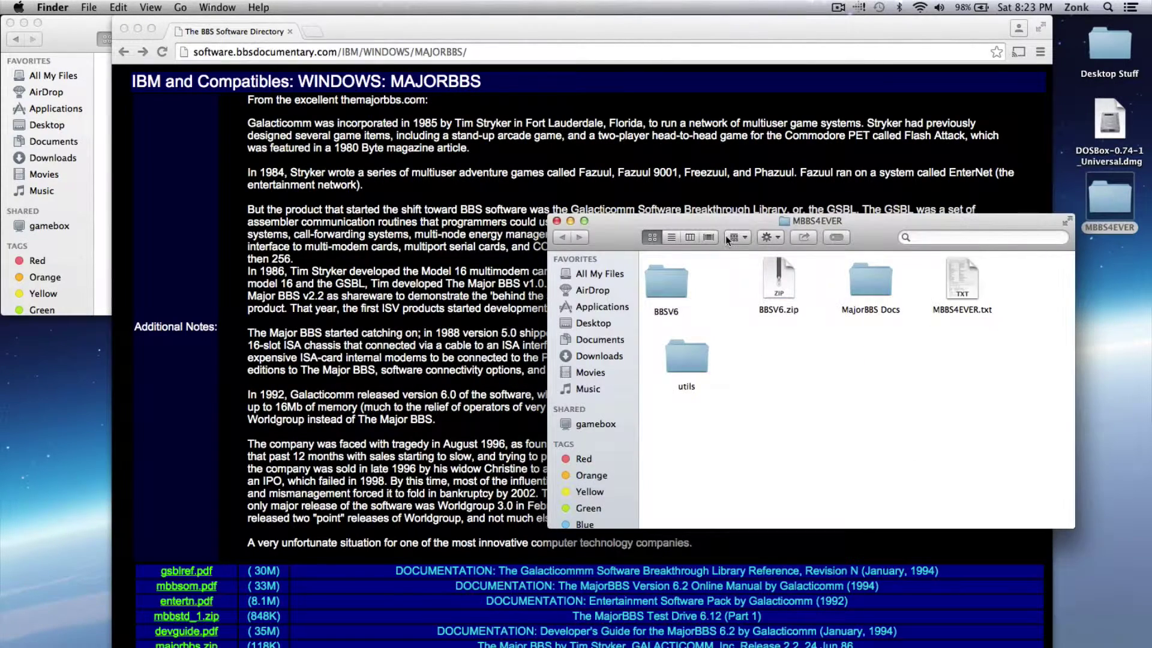
right_click(659, 275)
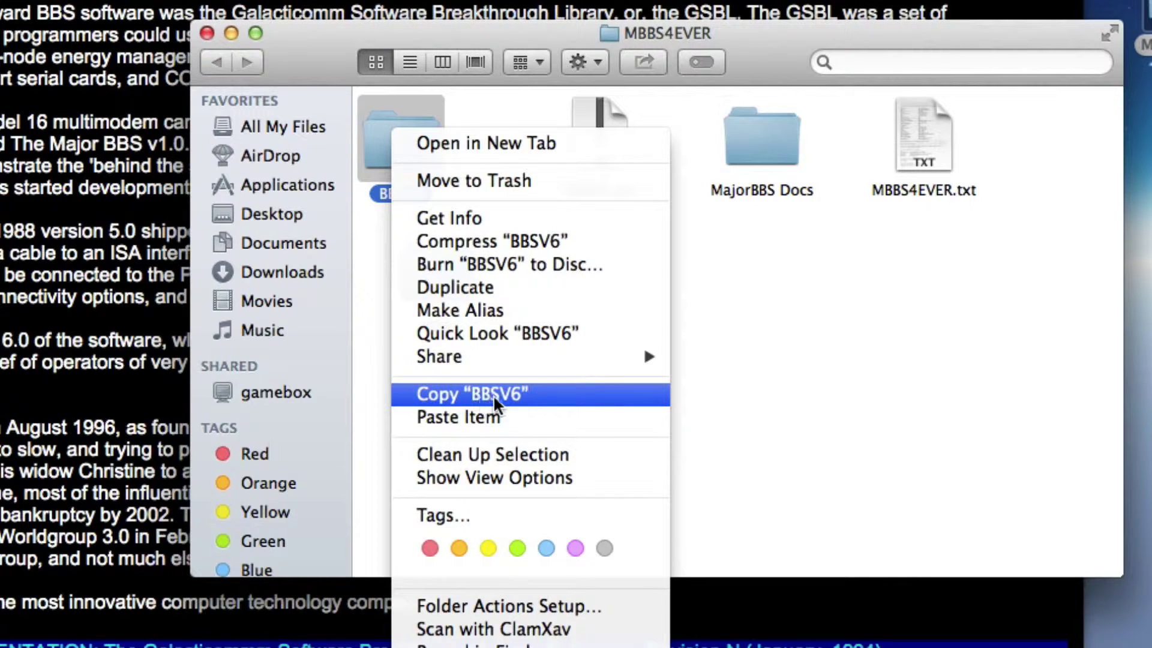
left_click(498, 394)
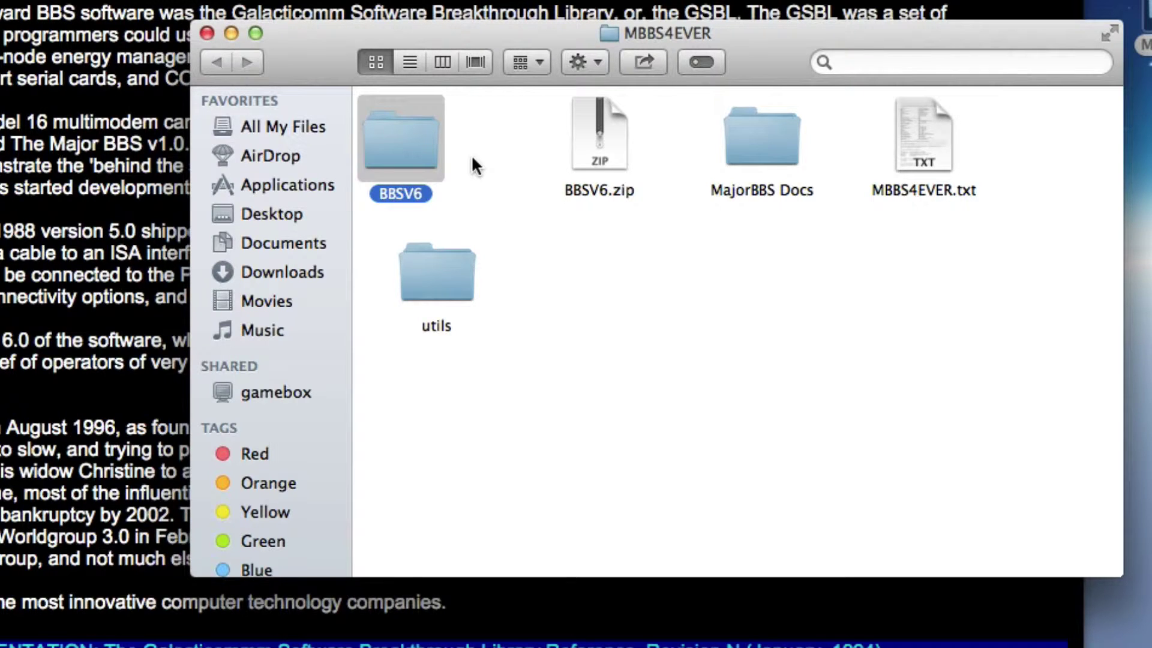
right_click(394, 145)
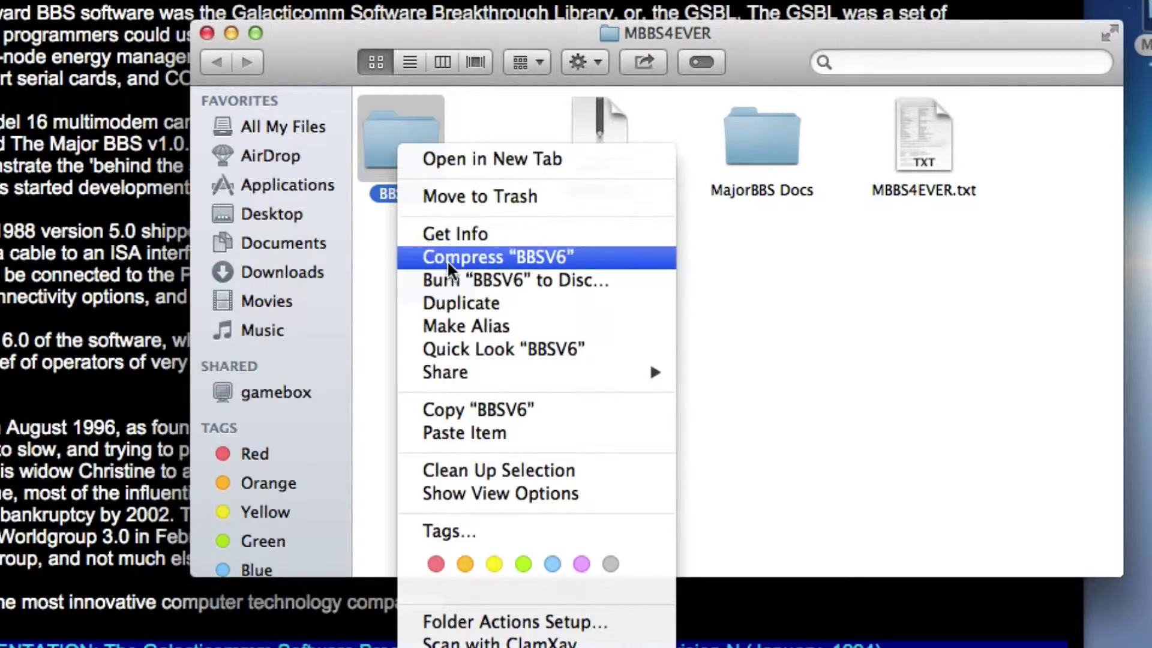
left_click(466, 405)
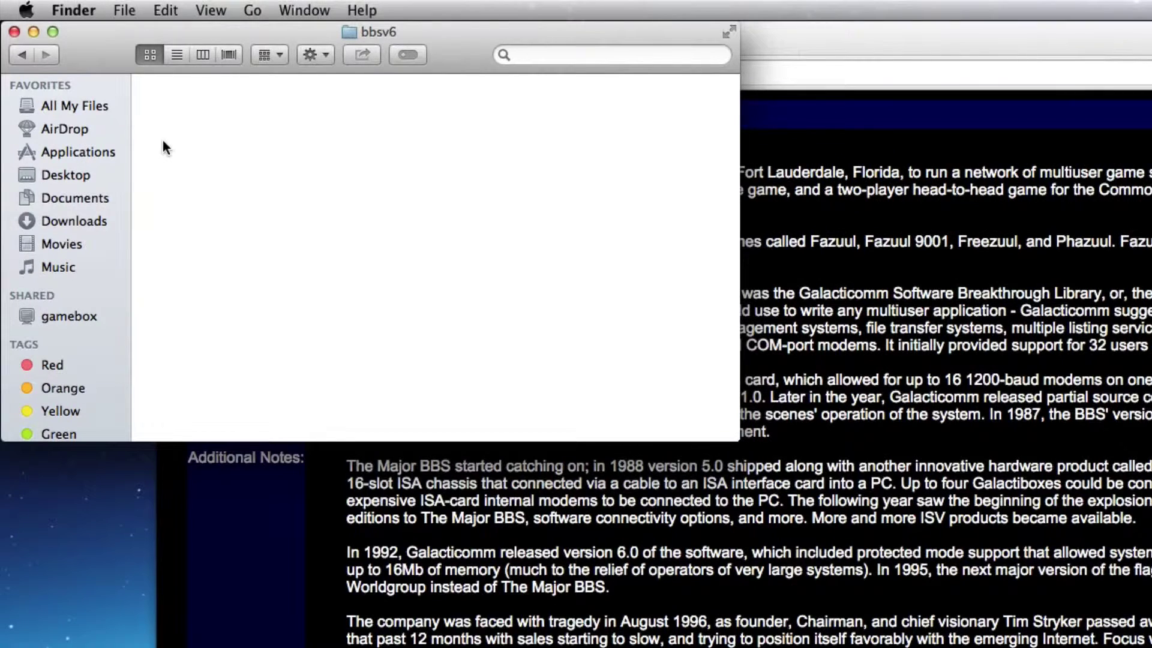
Paste the BBSV6 folder into the empty bbsv6 folder
right_click(165, 146)
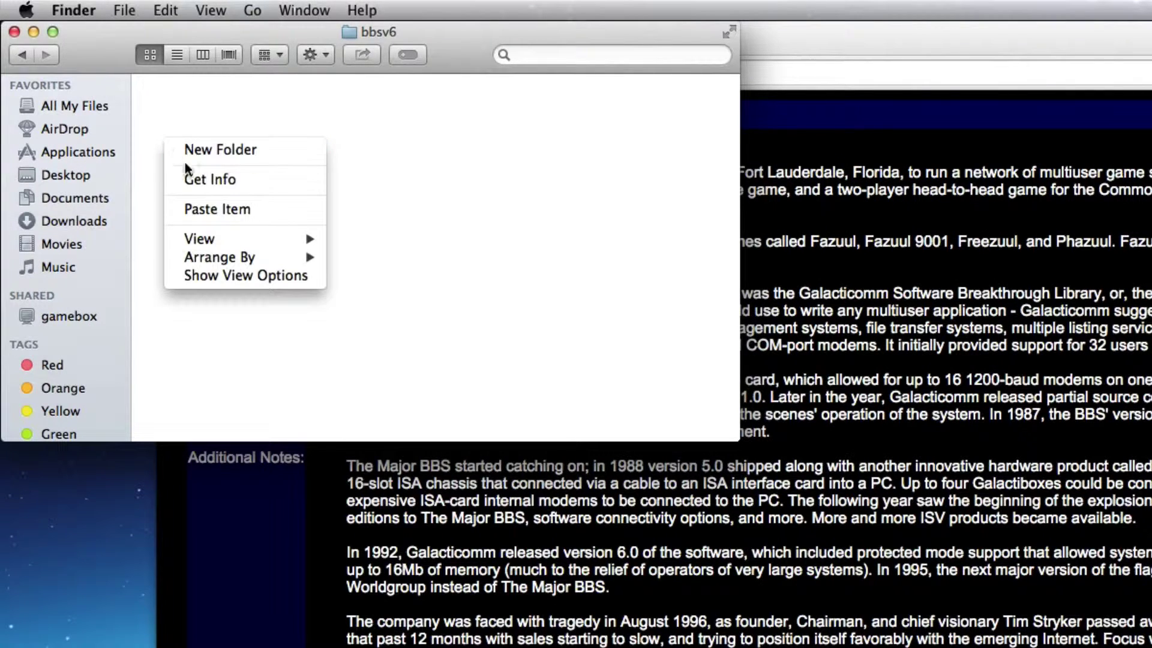
left_click(221, 214)
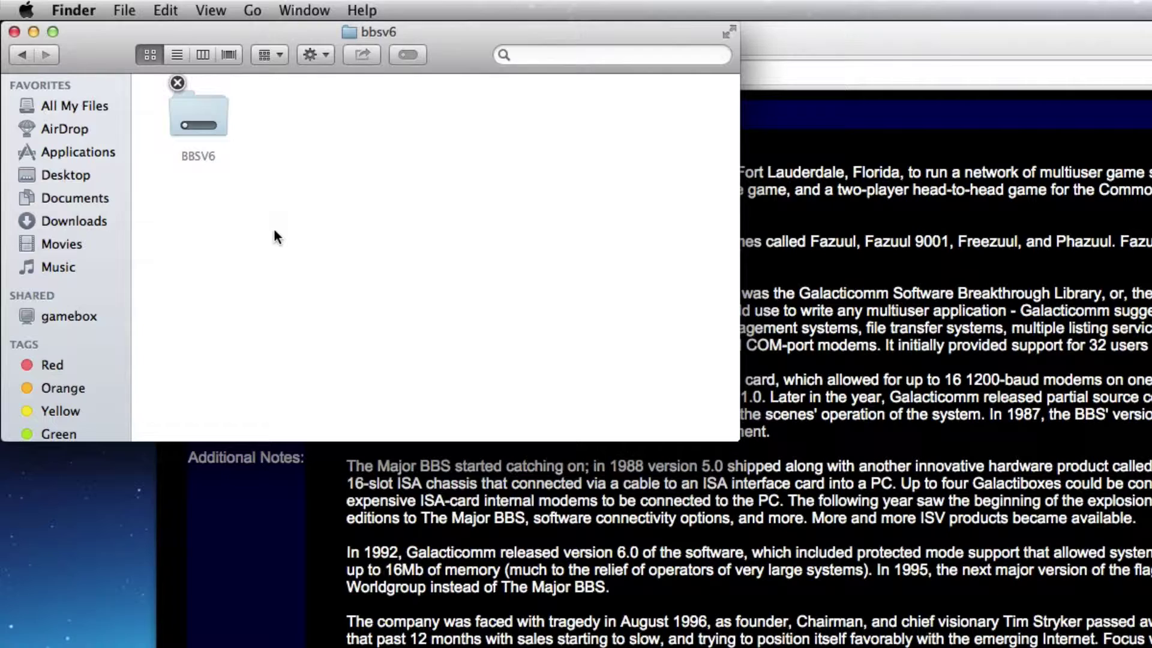
key("super+v")
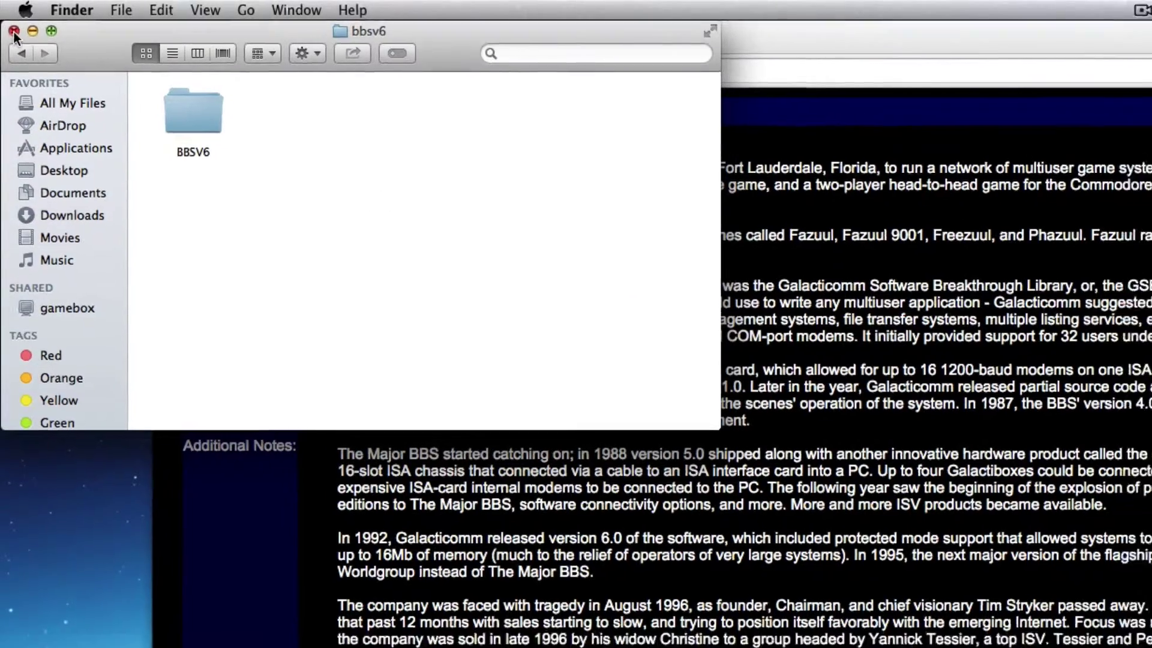
Close the bbsv6 window and open DOSBox-0.74-1_Universal.dmg from the desktop
left_click(15, 32)
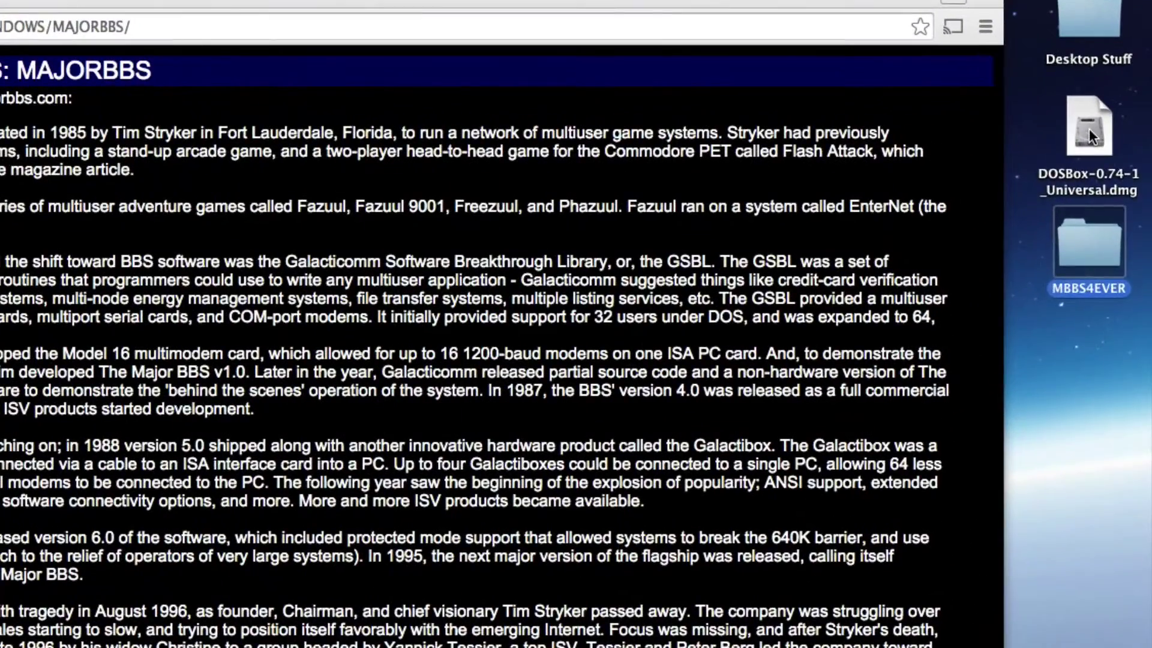
double_click(1089, 129)
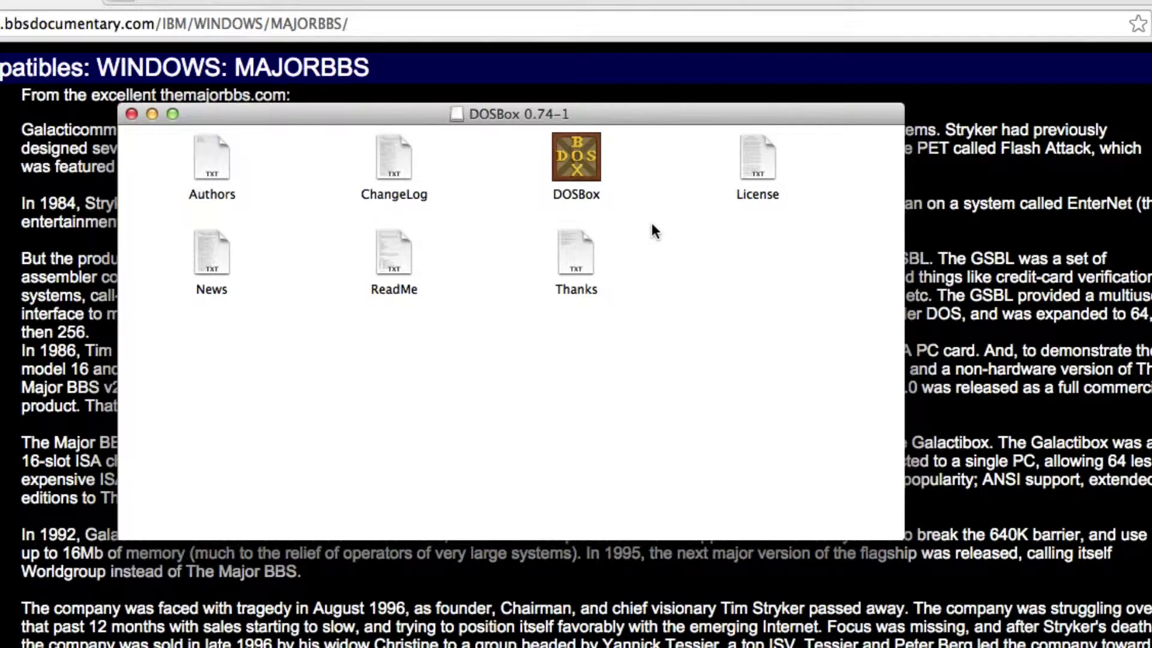
Launch DOSBox 0.74 and try switching to drive C, which isn't mounted yet
double_click(579, 160)
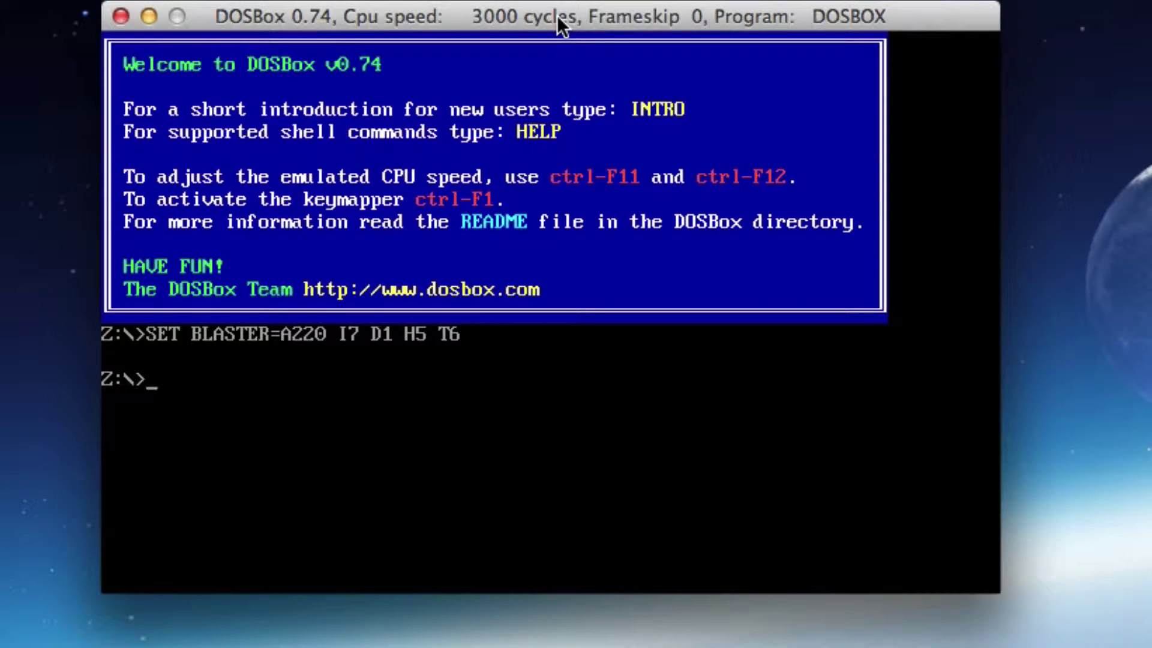
type("c:")
key("Return")
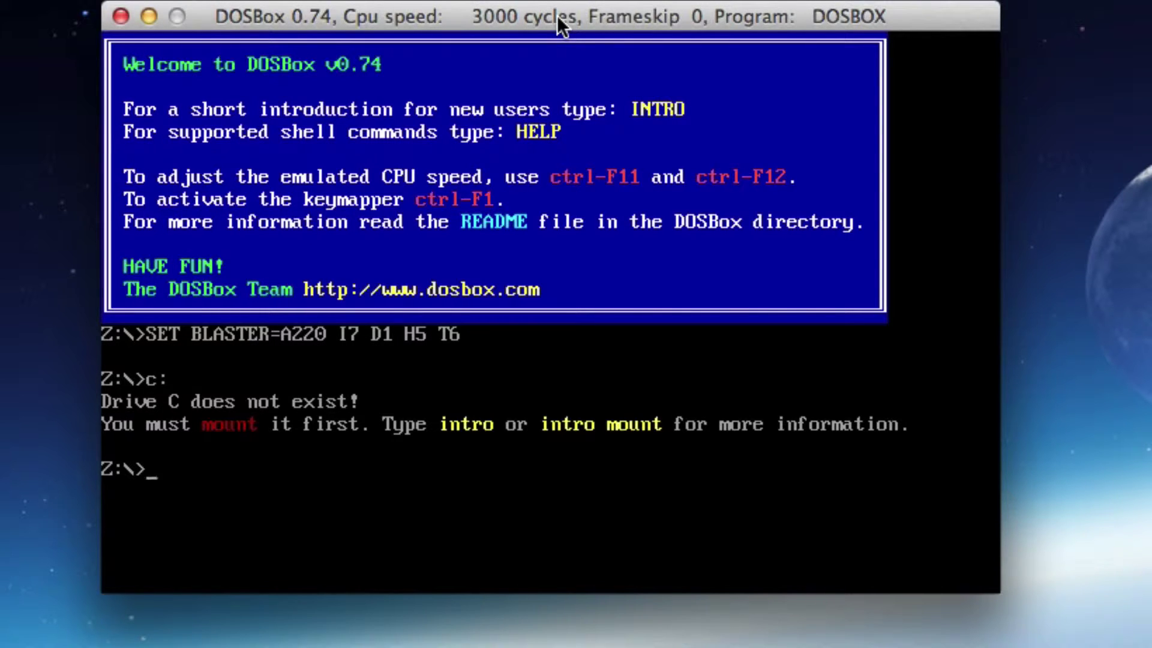
Show DOSBox's help on mounting drives with intro mount
type("m")
key("BackSpace")
type("intro mount")
key("Return")
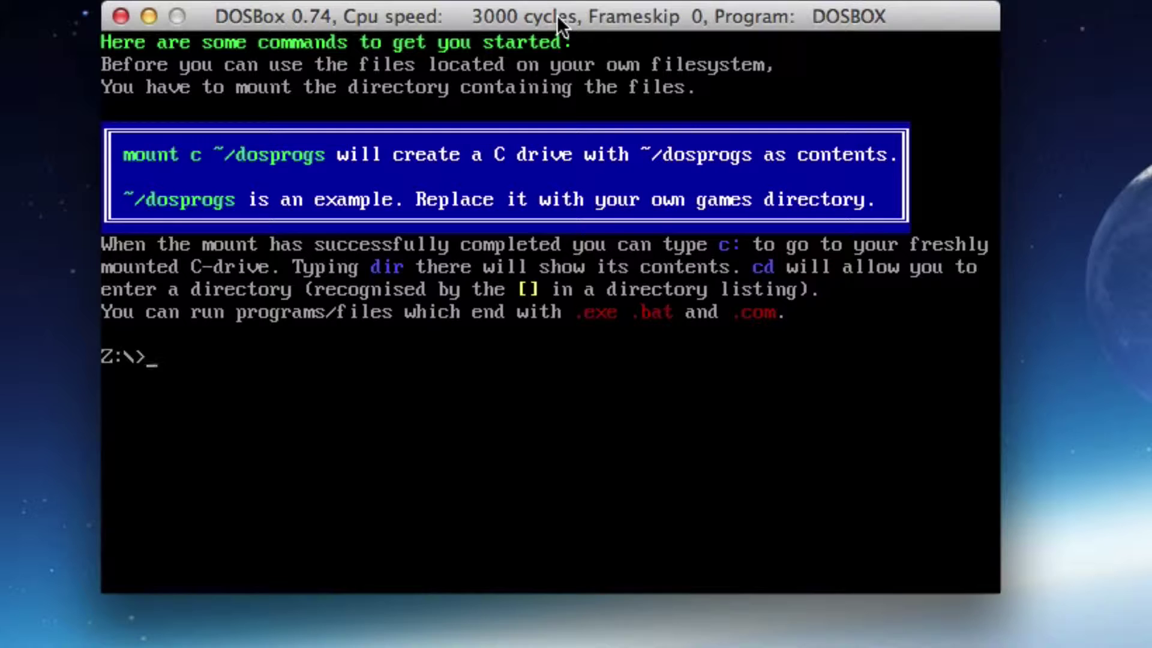
Mount the bbsv6 folder in the home directory as drive C
type("mount c /")
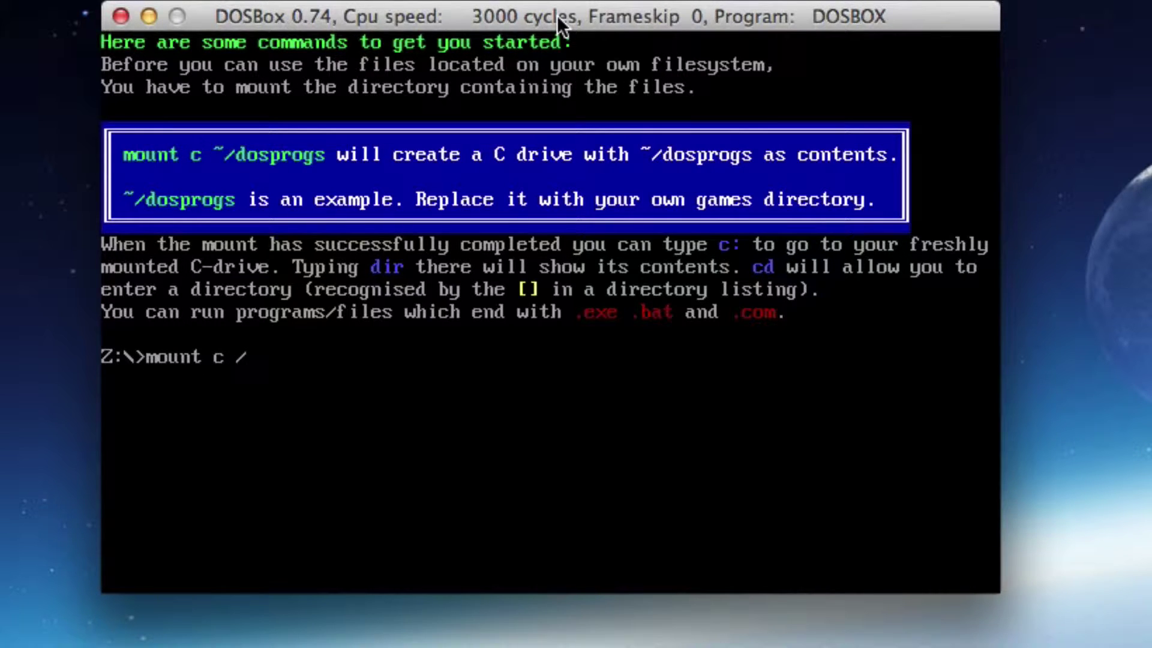
type("Users/chandler")
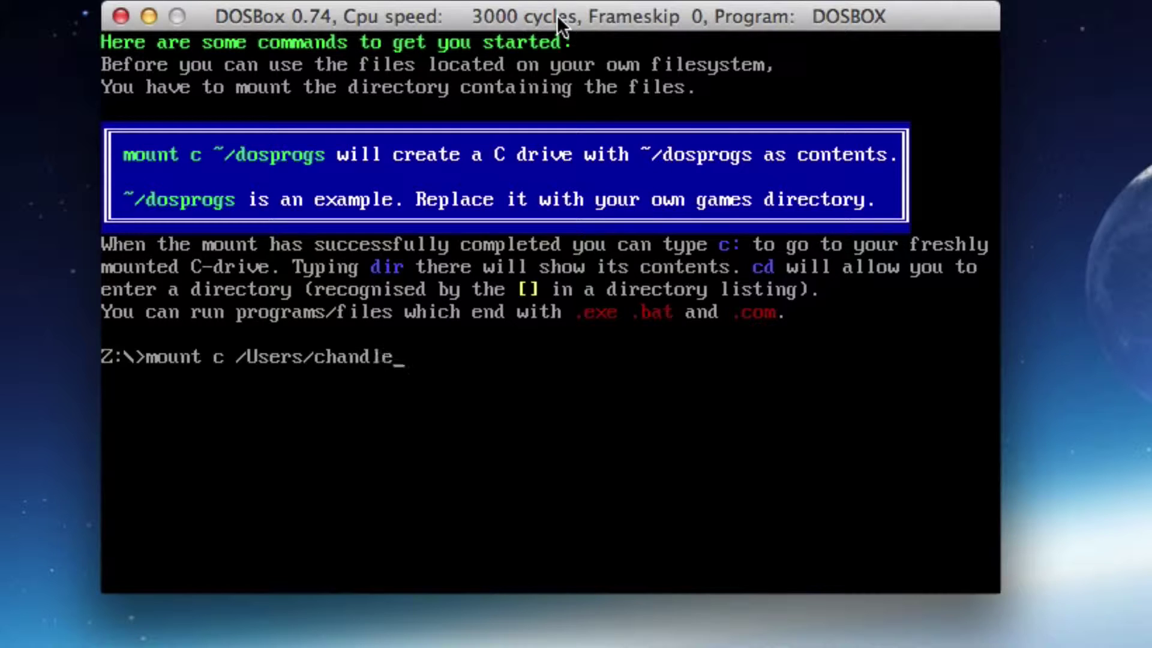
key("BackSpace")
key("BackSpace")
key("BackSpace")
key("BackSpace")
key("BackSpace")
key("BackSpace")
key("BackSpace")
key("BackSpace")
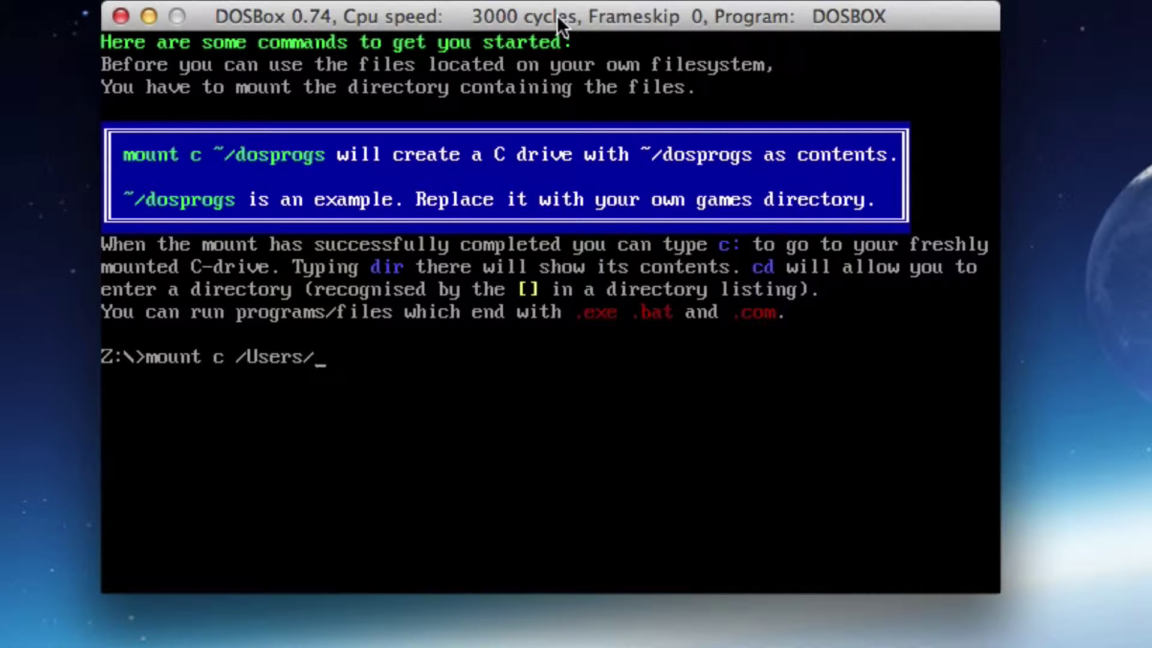
type("mchandler/")
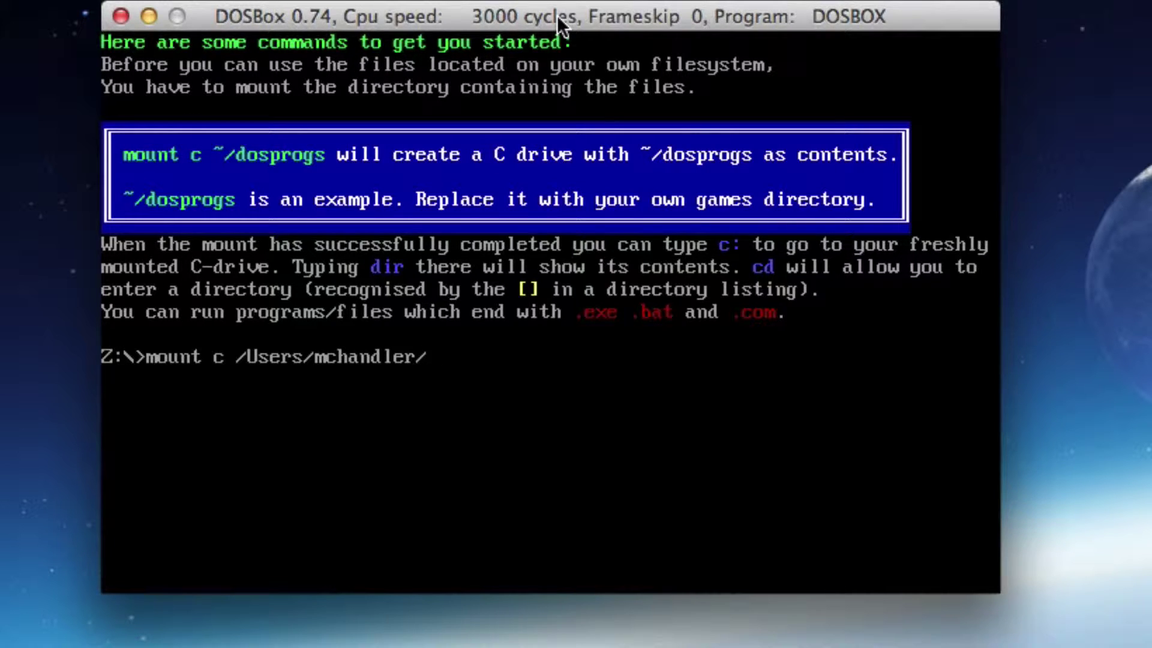
type("bbsv6")
key("Return")
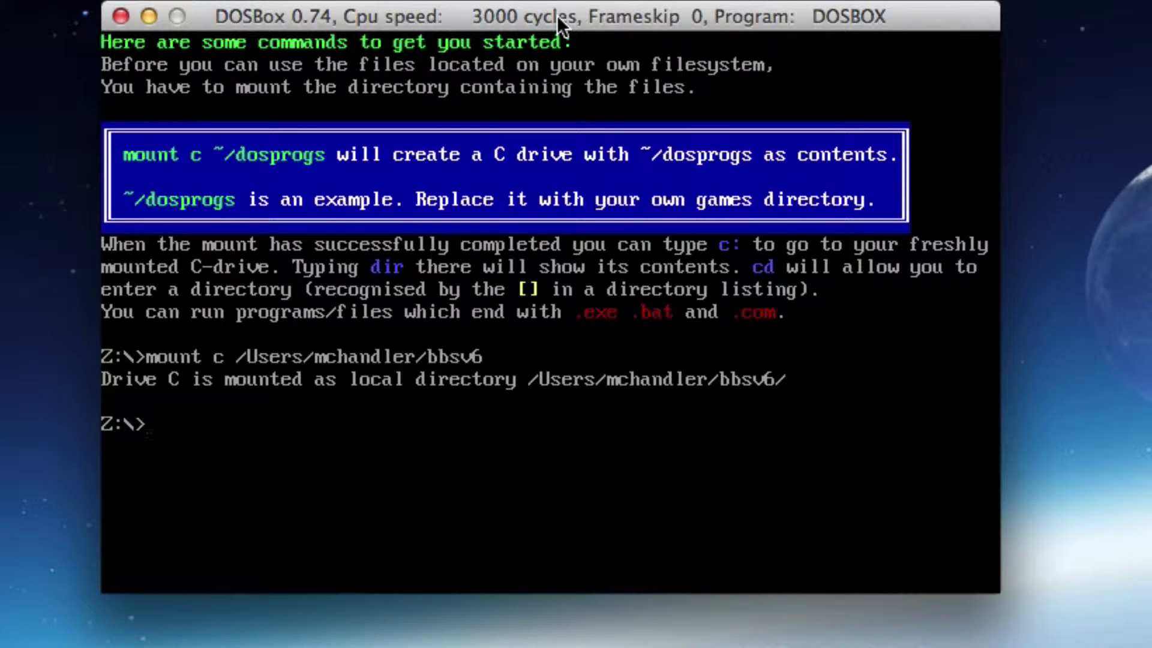
Switch to drive C and list its contents
type("C:")
key("Return")
type("dir")
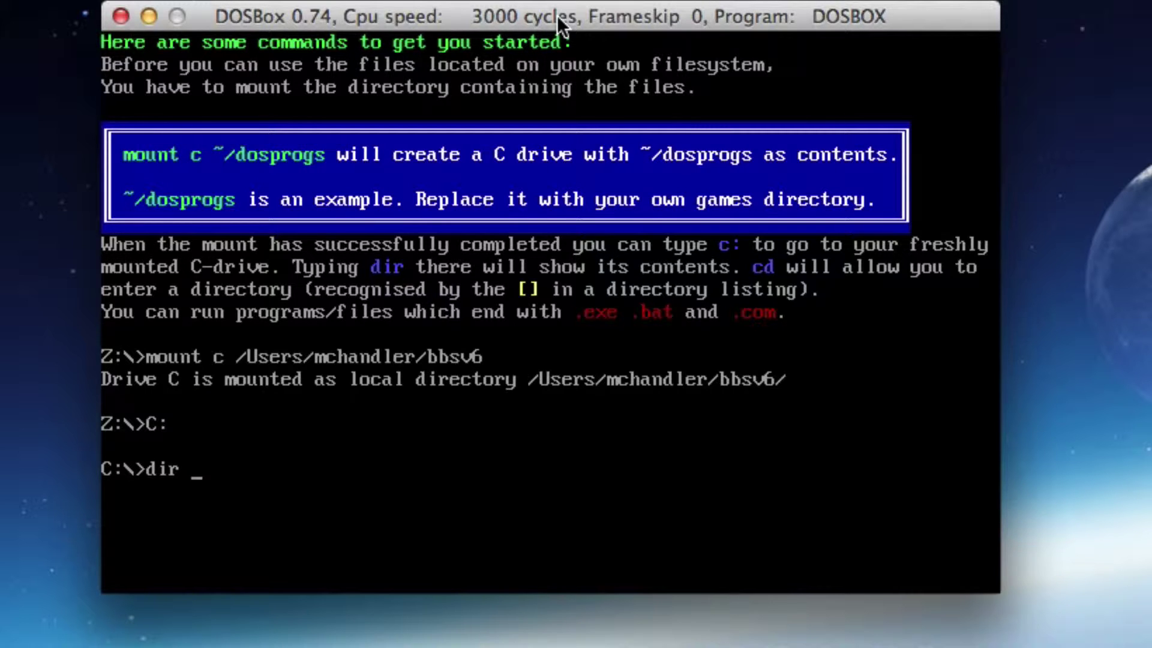
key("Return")
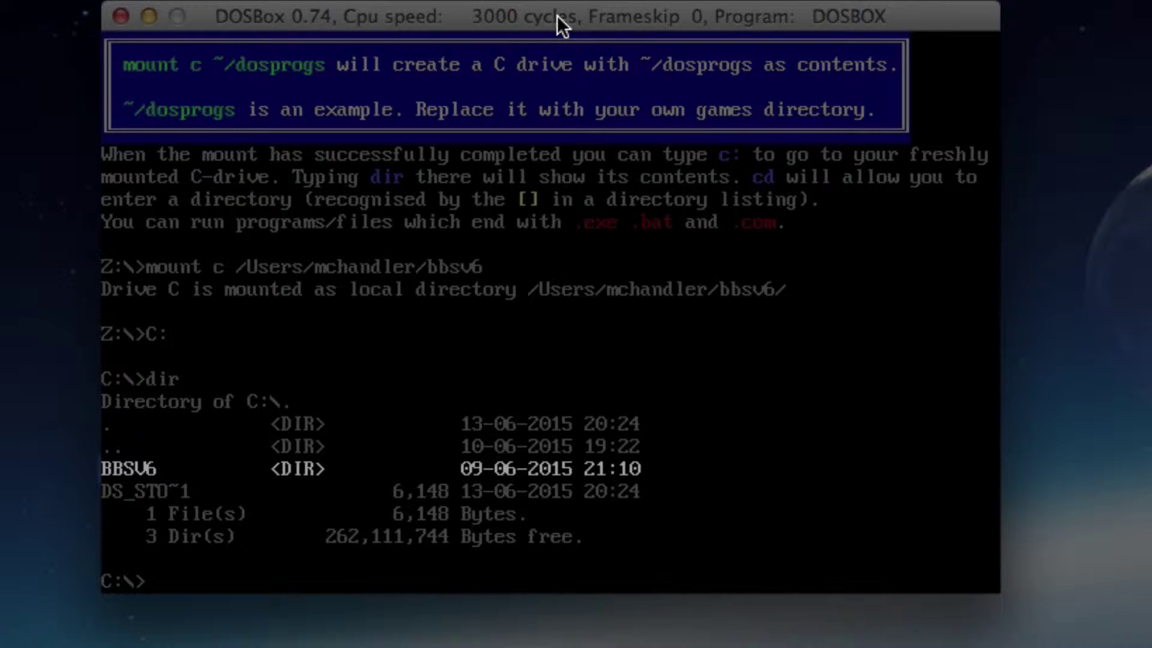
Enter the BBSV6 directory and list its files
type("cd BBSV6")
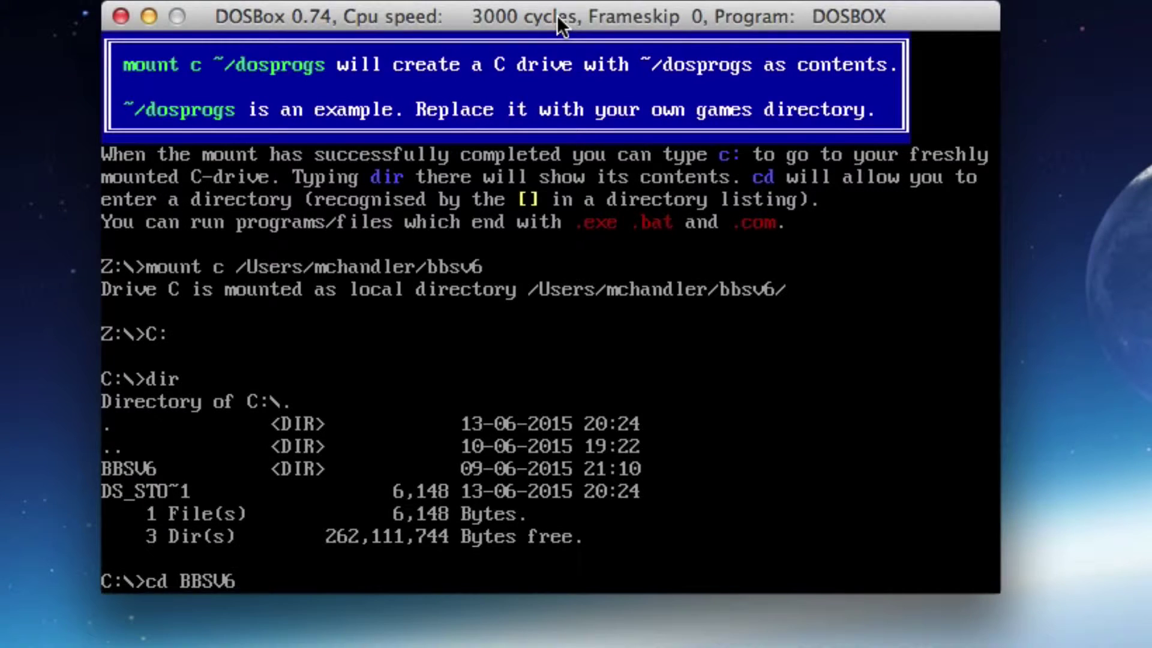
key("Return")
type("dir")
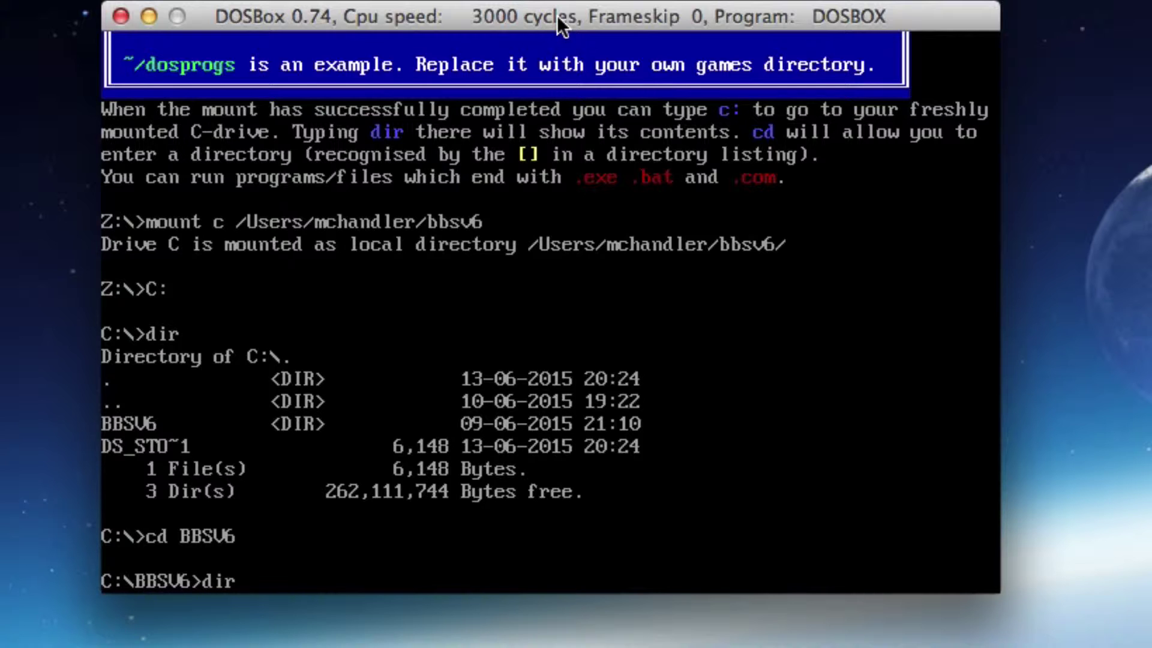
key("Return")
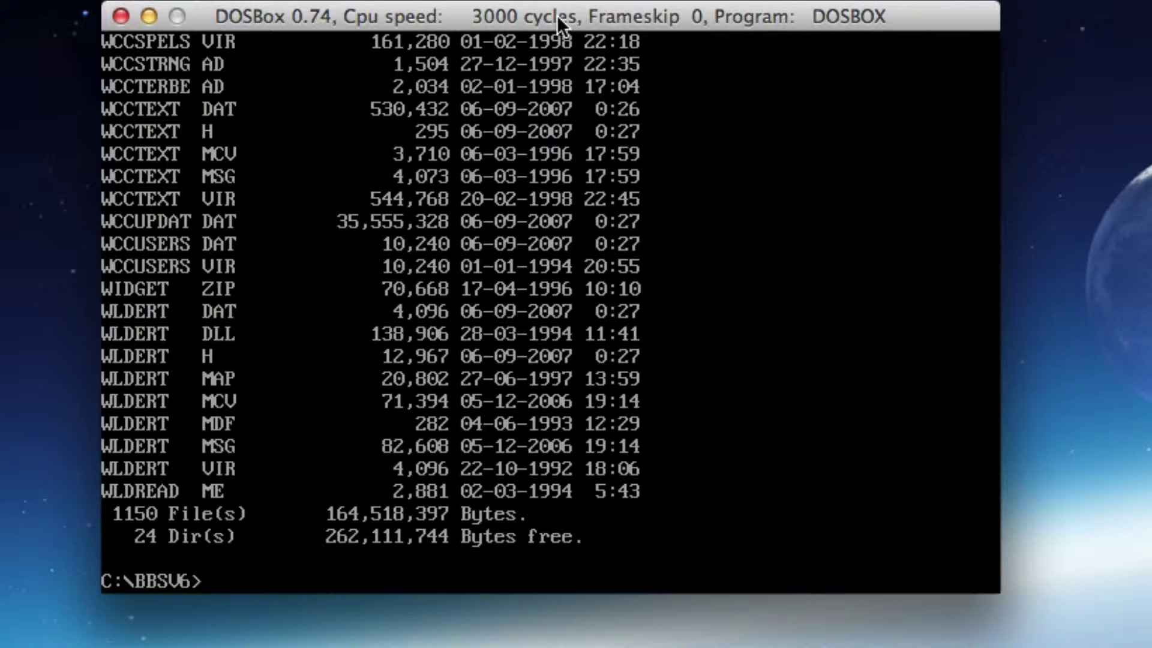
Page through the dir /p listing of BBSV6 to the end: 1150 files, 24 directories
type("dir /p")
key("Return")
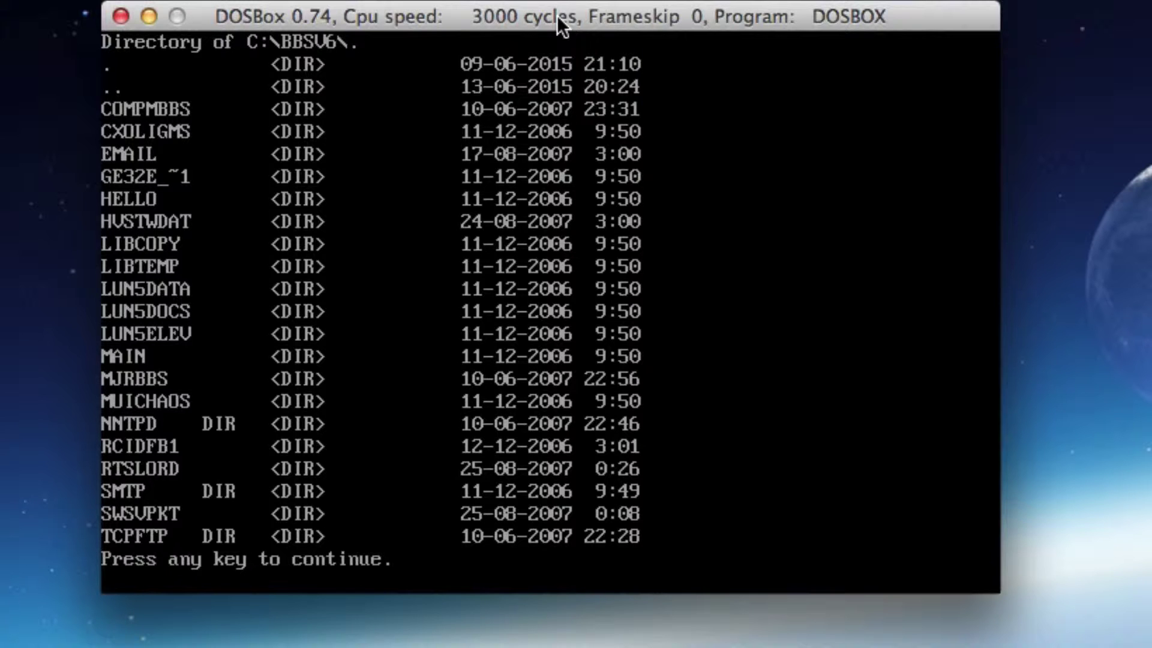
key("space")
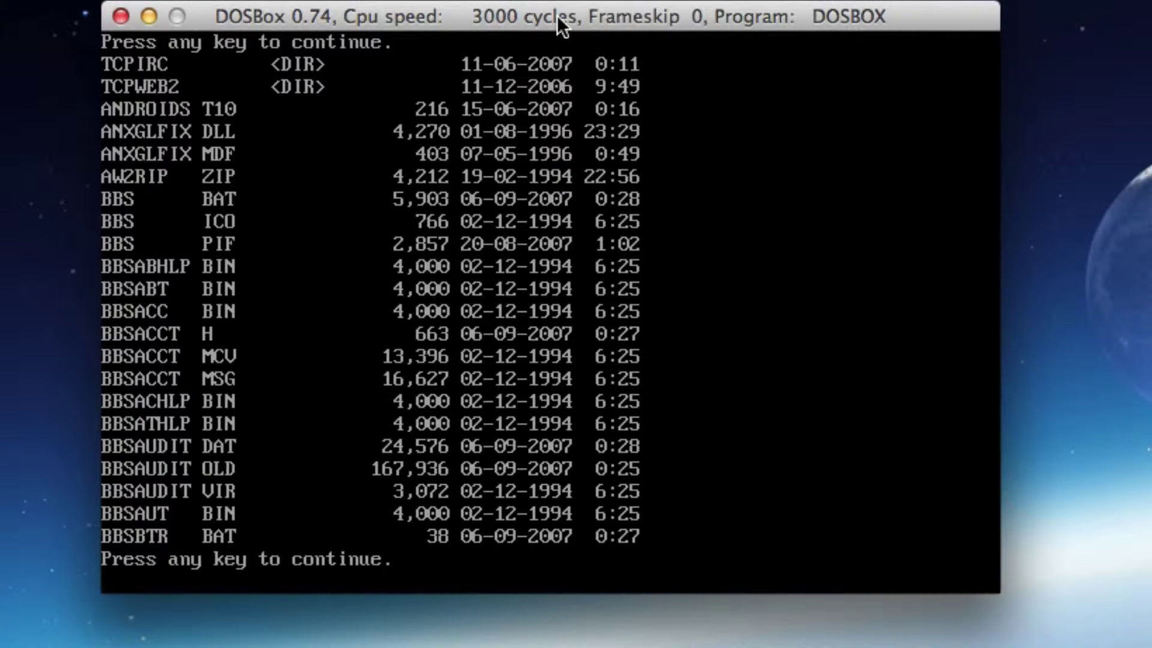
key("space")
key("space")
key("space")
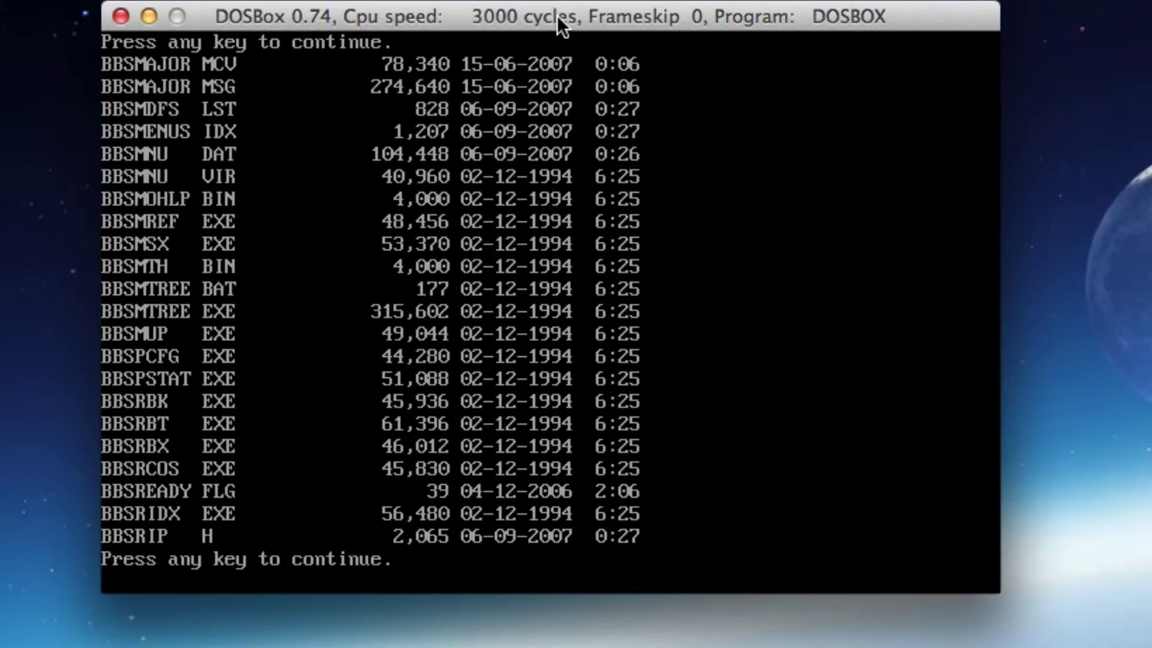
key("space")
key("space")
key("space")
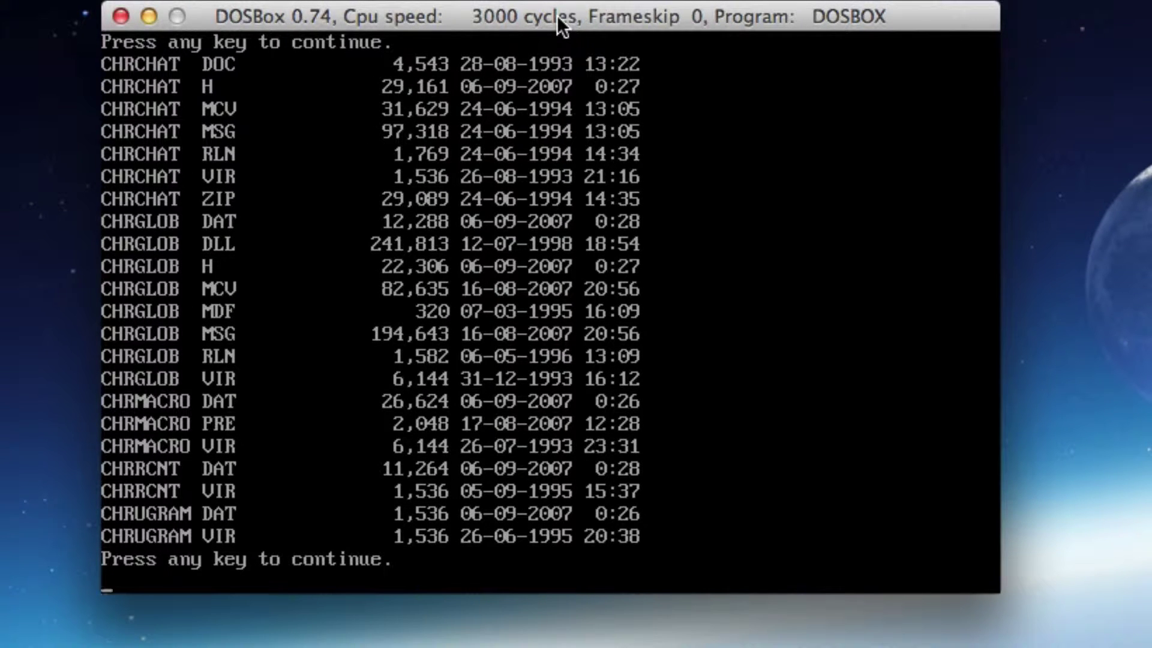
key("space")
key("space")
key("space")
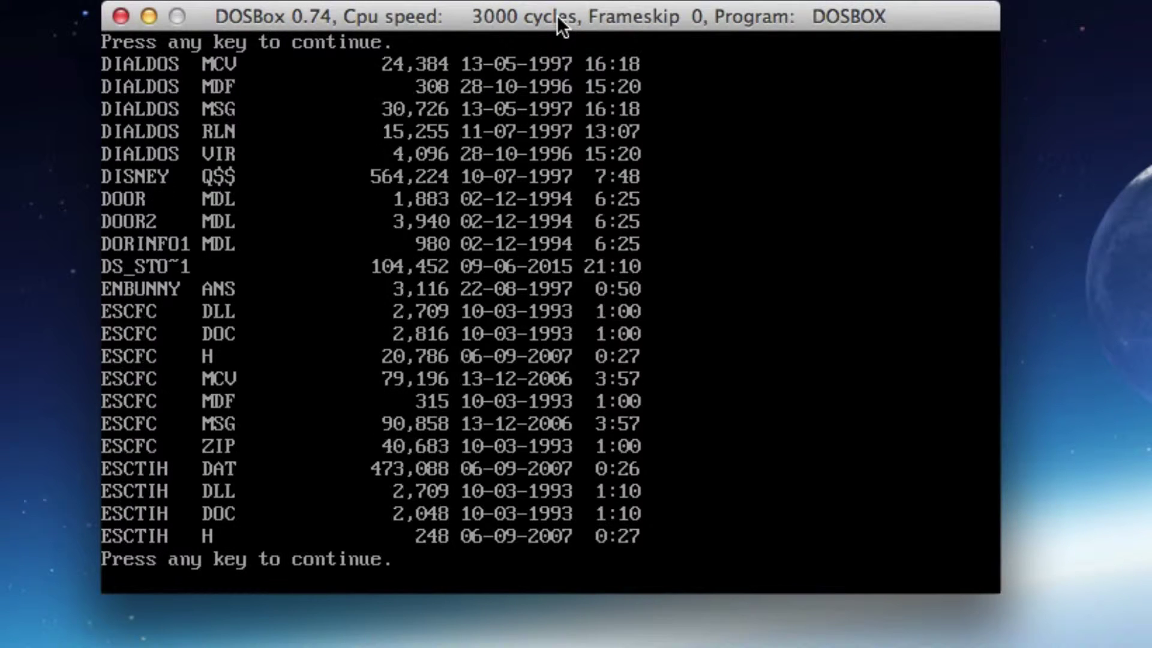
key("space")
key("space")
key("space")
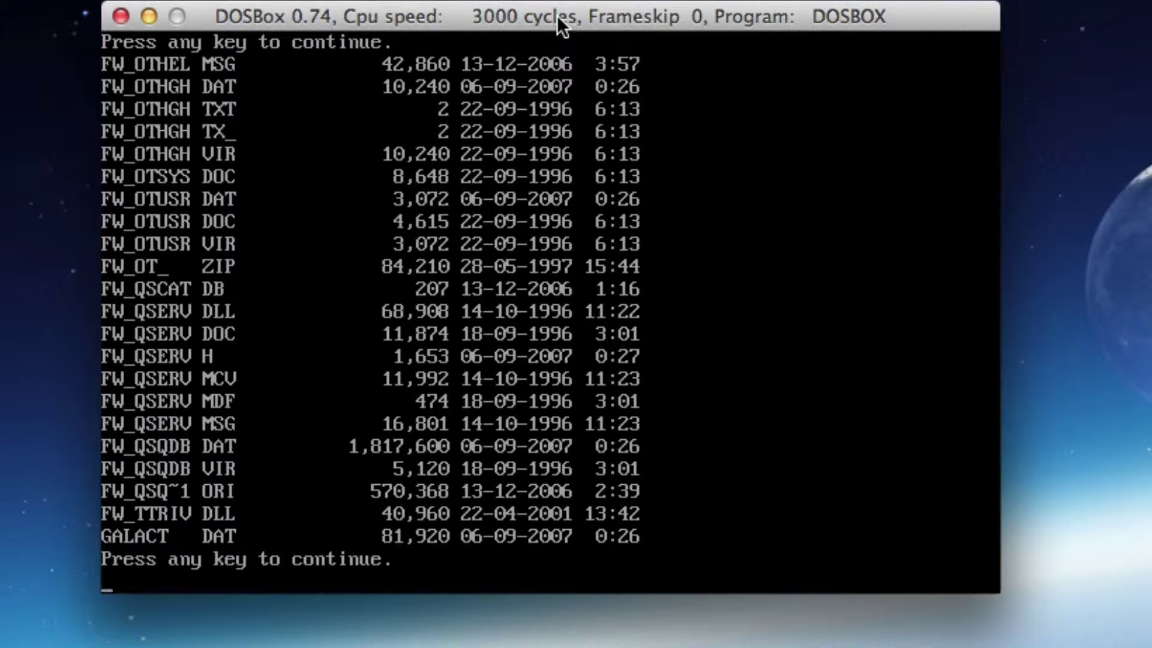
key("space")
key("space")
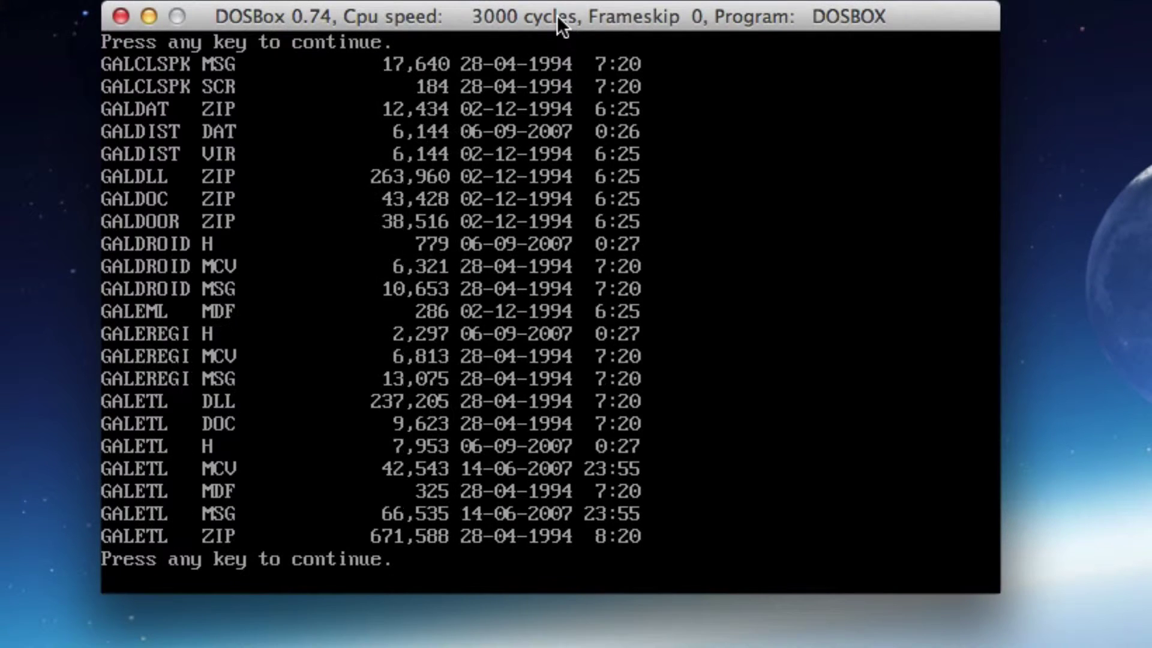
key("space")
key("space")
key("space")
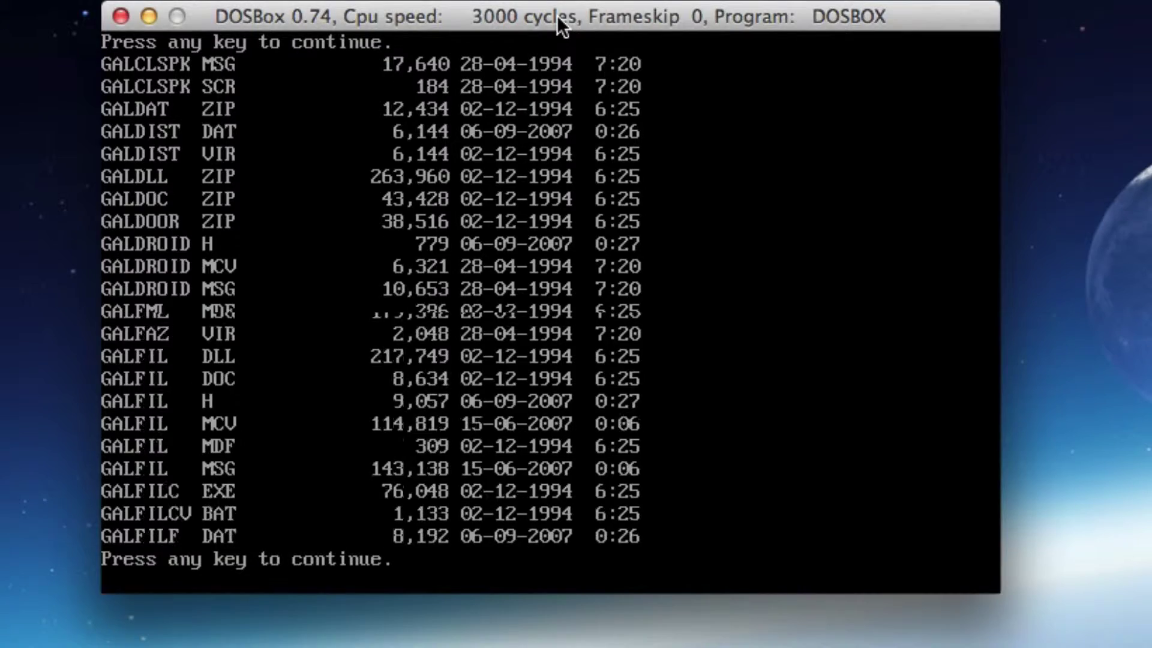
key("space")
key("space")
key("space")
key("space")
key("space")
key("space")
key("space")
key("space")
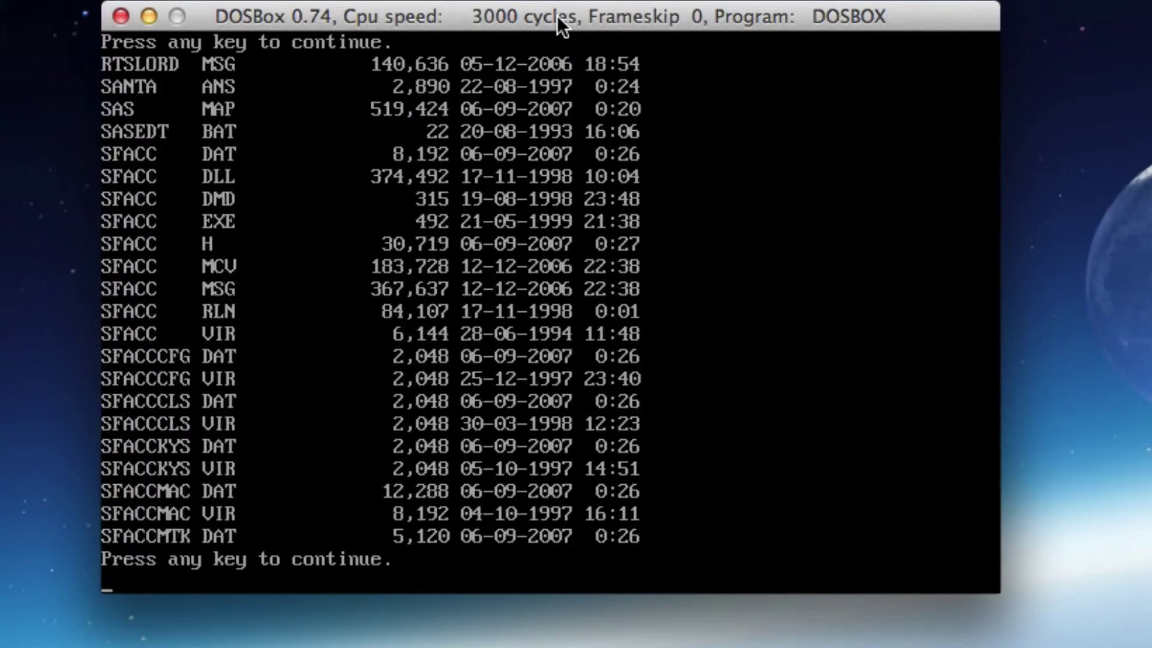
key("BackSpace")
key("BackSpace")
key("BackSpace")
key("BackSpace")
key("BackSpace")
key("BackSpace")
key("BackSpace")
key("BackSpace")
key("BackSpace")
key("BackSpace")
key("BackSpace")
key("BackSpace")
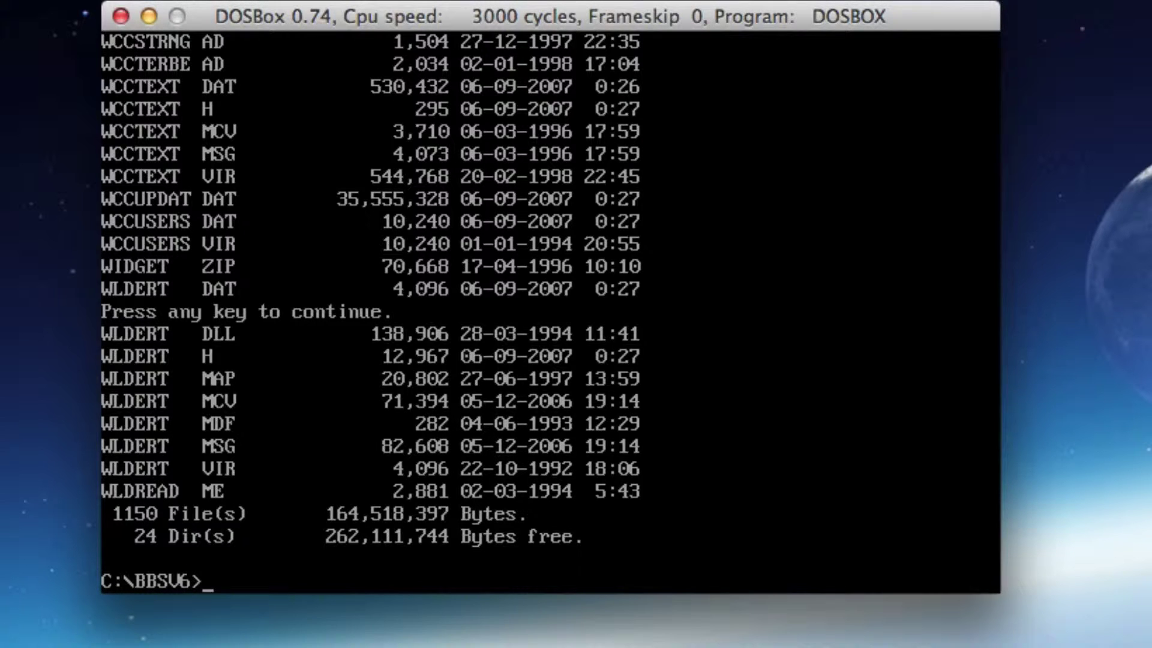
Run bbs, exit The Major BBS menu via option 0, and clear the screen with cls
type("bbs")
key("Return")
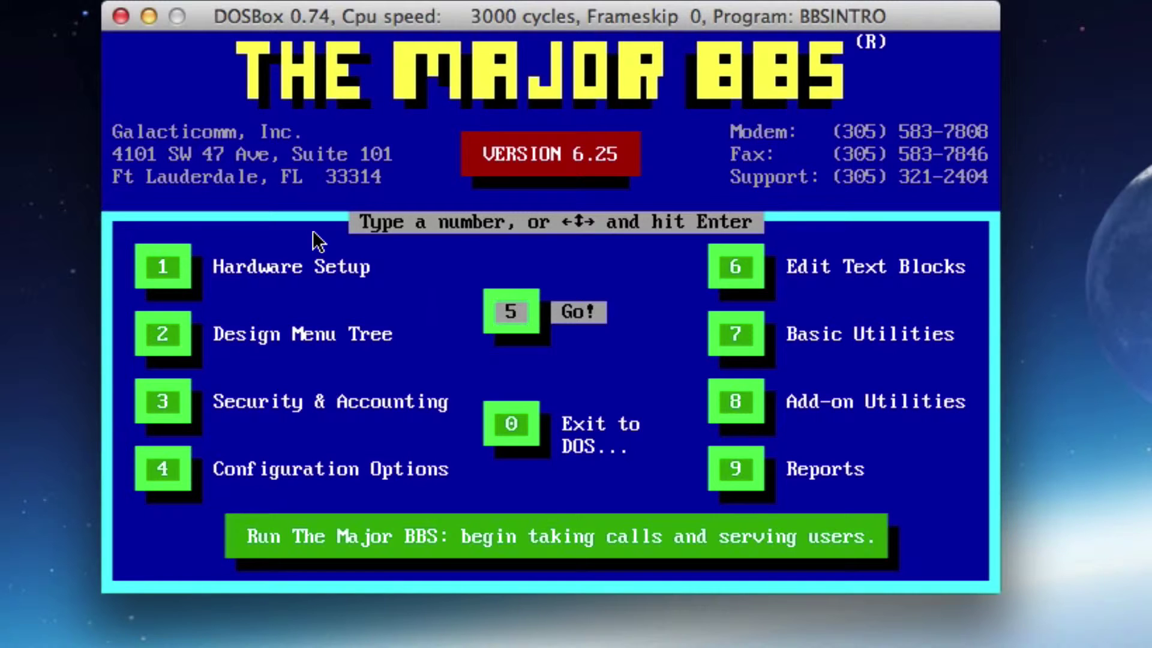
key("0")
key("Return")
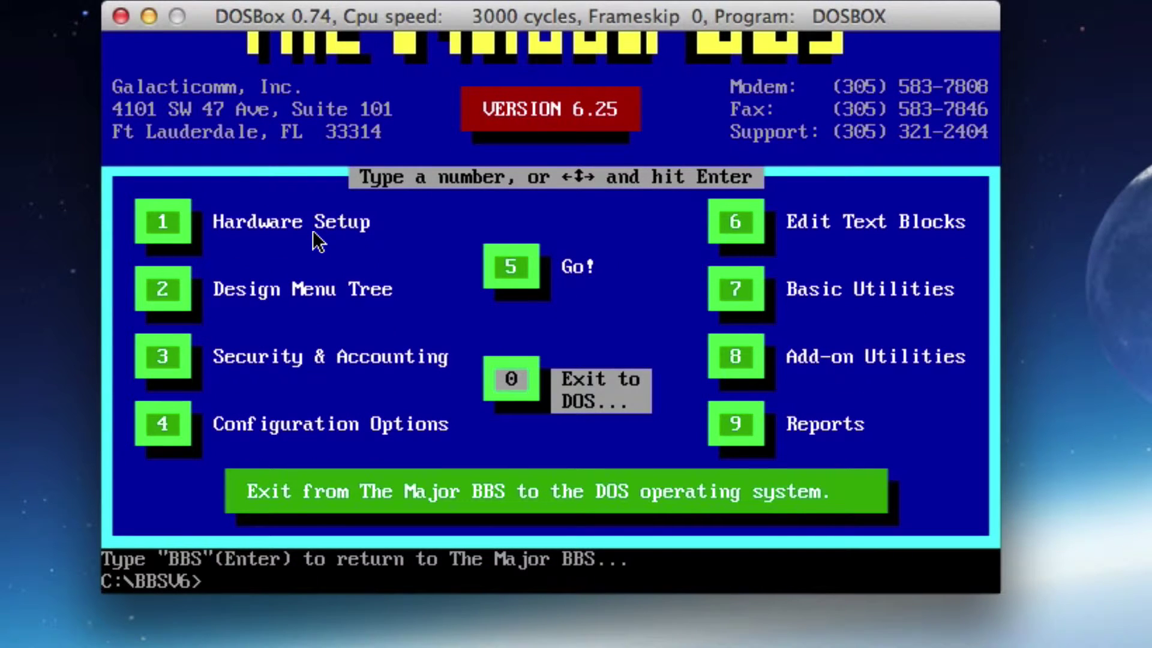
type("cls")
key("Return")
Page through dir tcp*.* /p, listing the 90 TCP files and 3 directories in BBSV6
type("dir ")
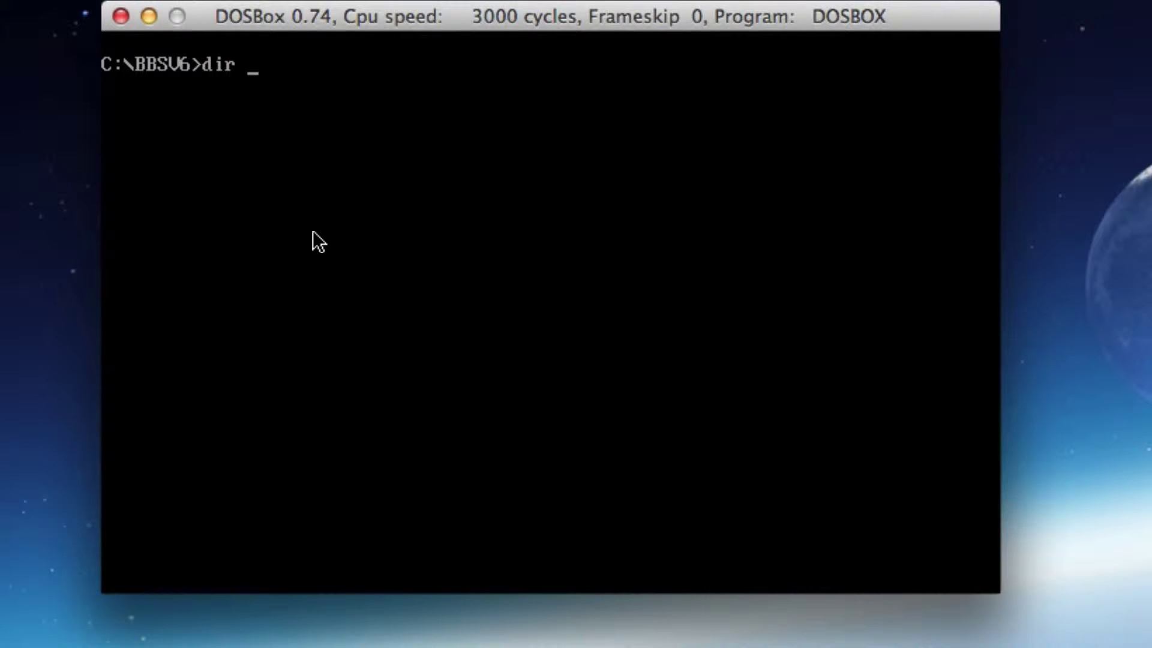
type("tcp*.* /p")
key("Return")
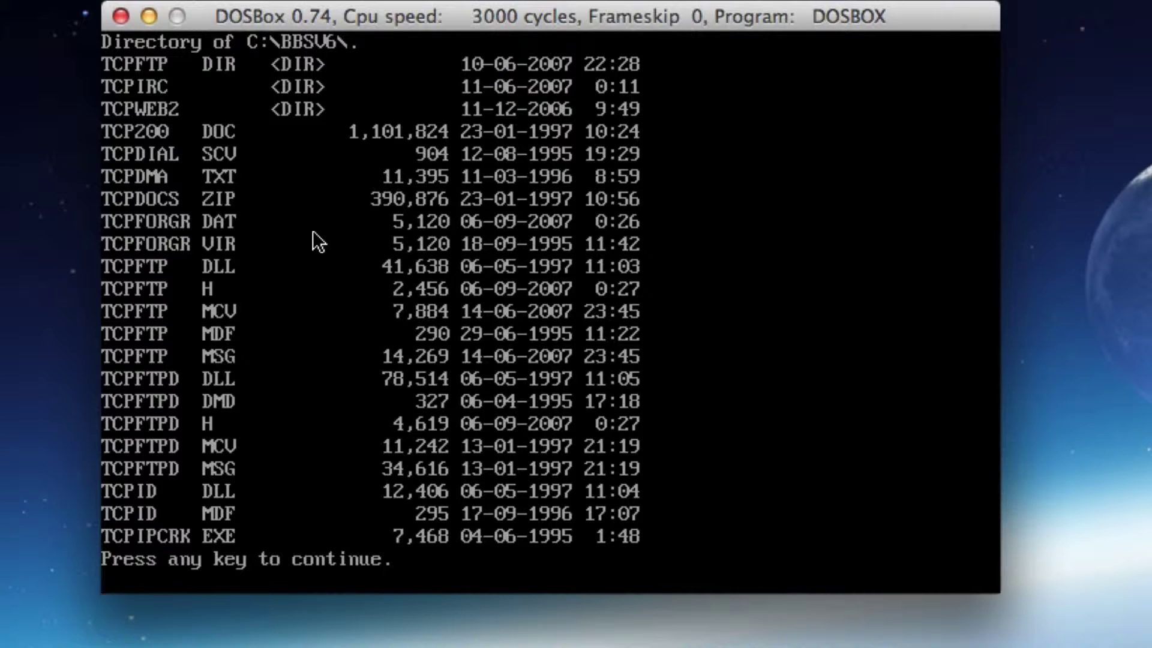
key("space")
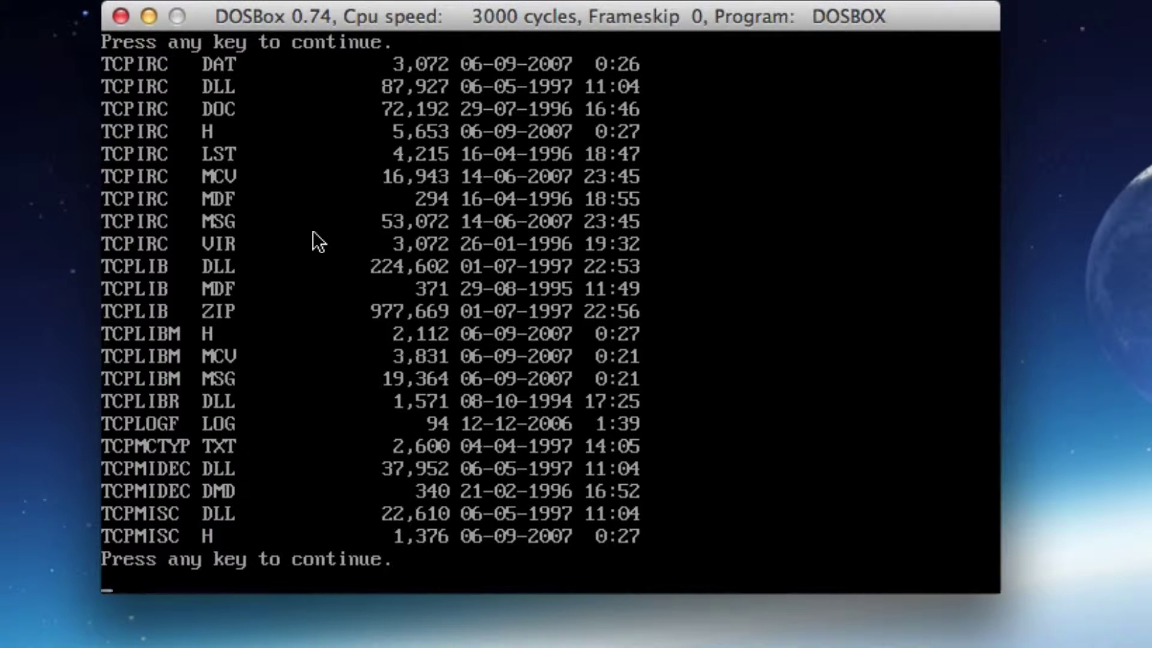
key("space")
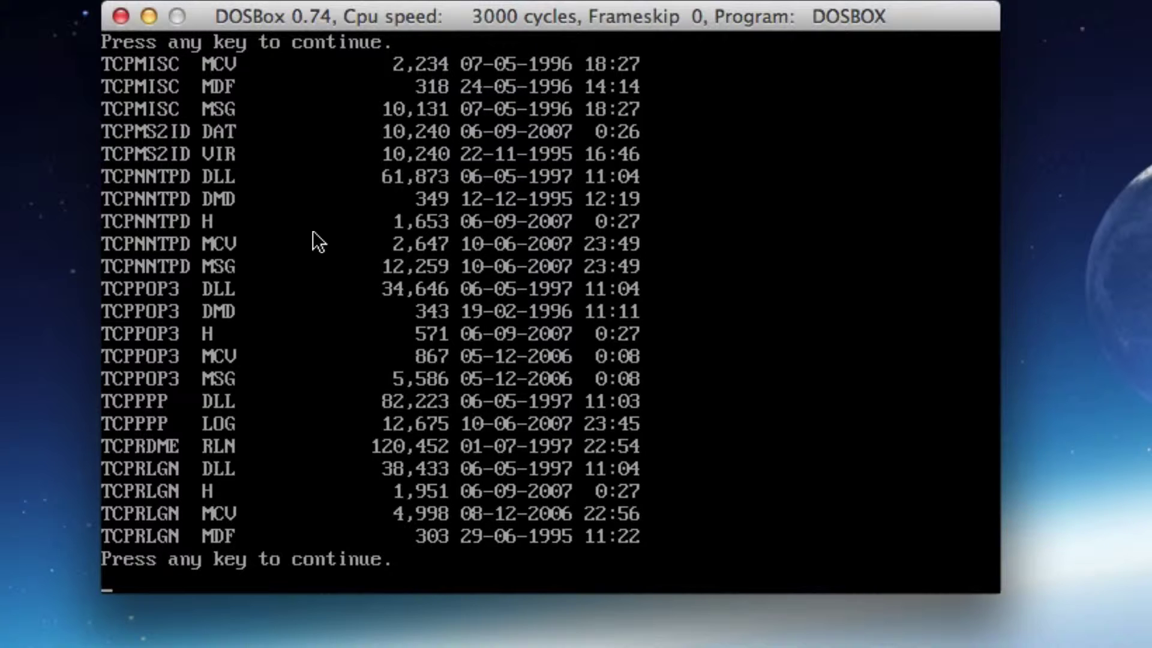
key("space")
key("space")
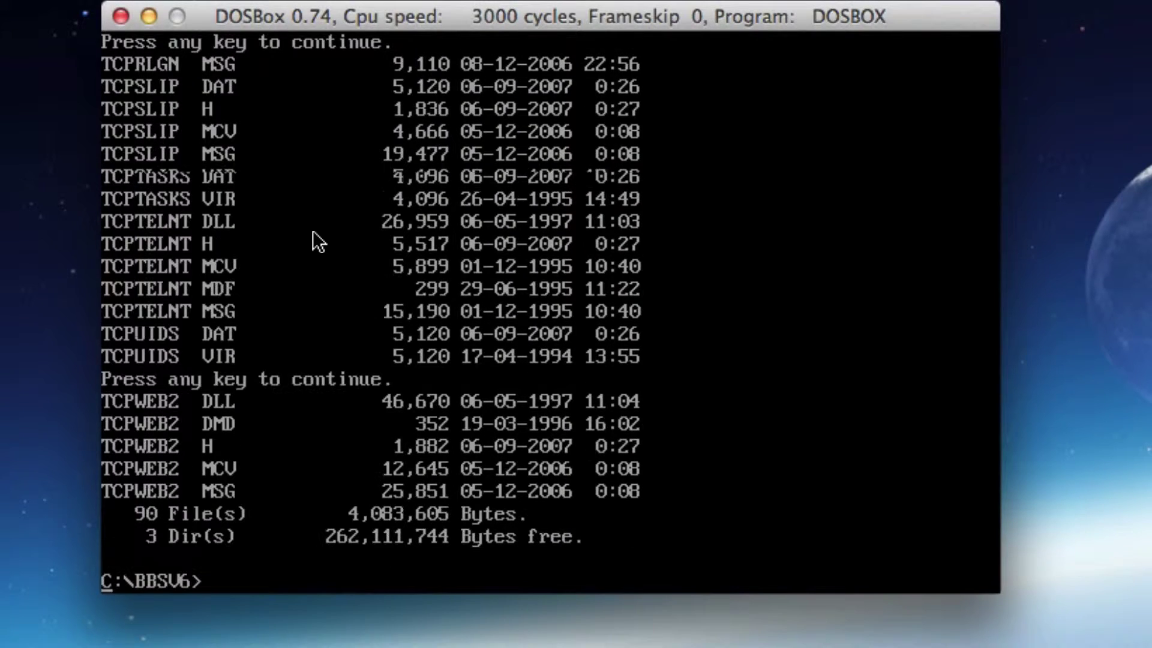
Delete all TCP files with del tcp*.*, then relaunch The Major BBS with bbs
type("dir")
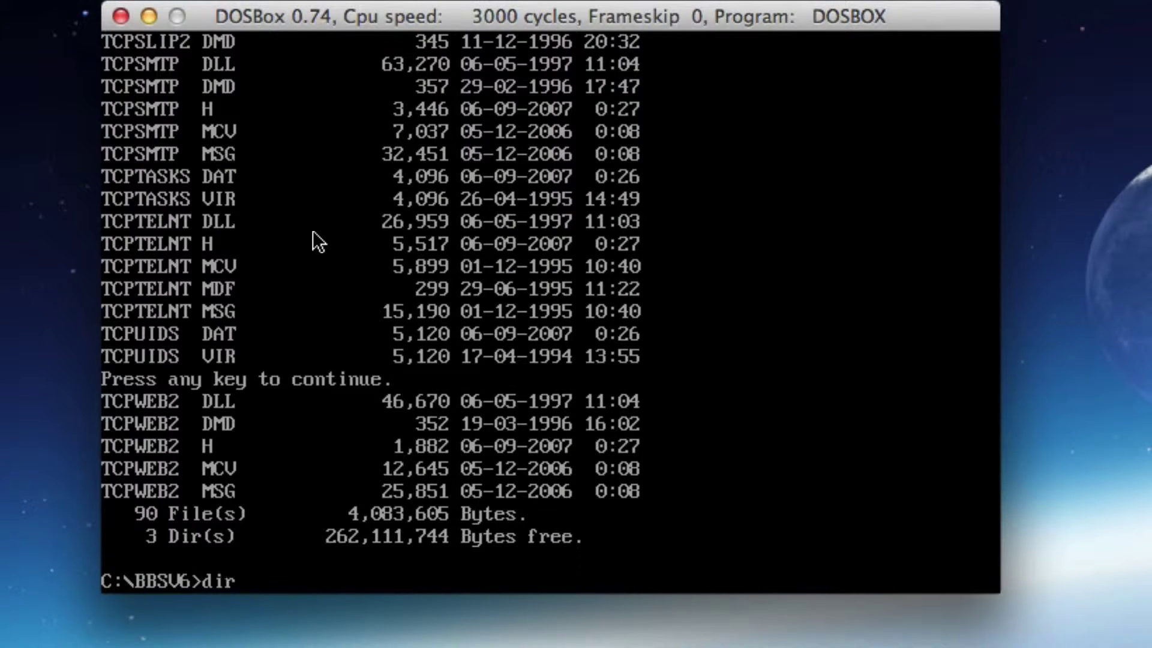
key("BackSpace")
key("BackSpace")
key("BackSpace")
type("el tcp*")
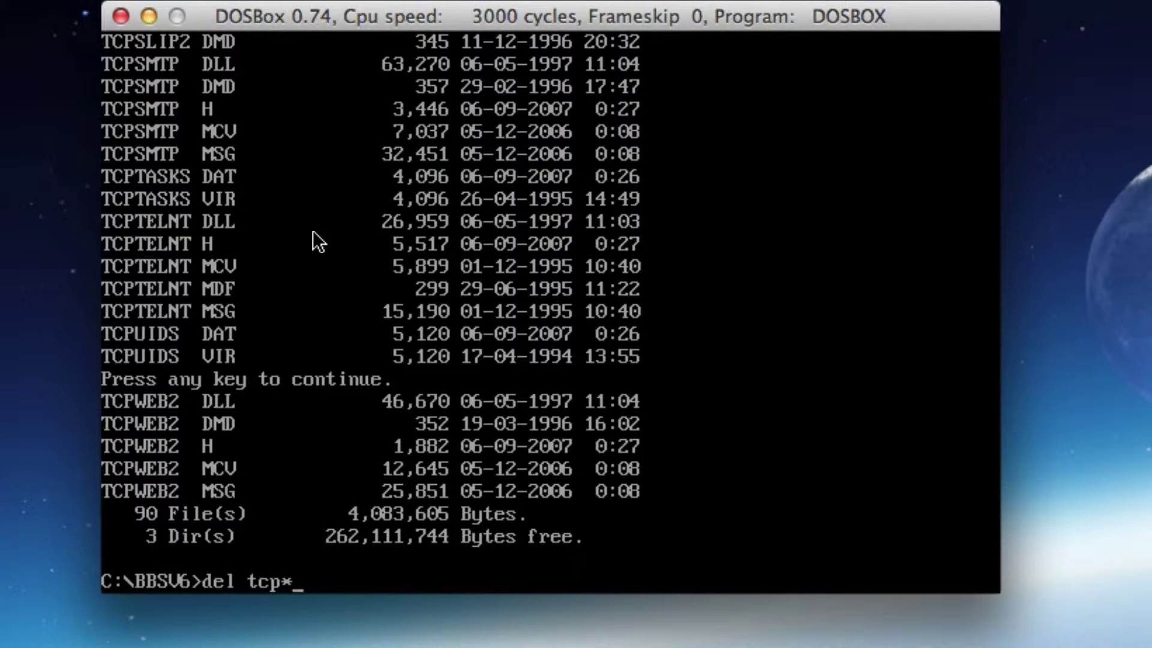
type(".*")
key("Return")
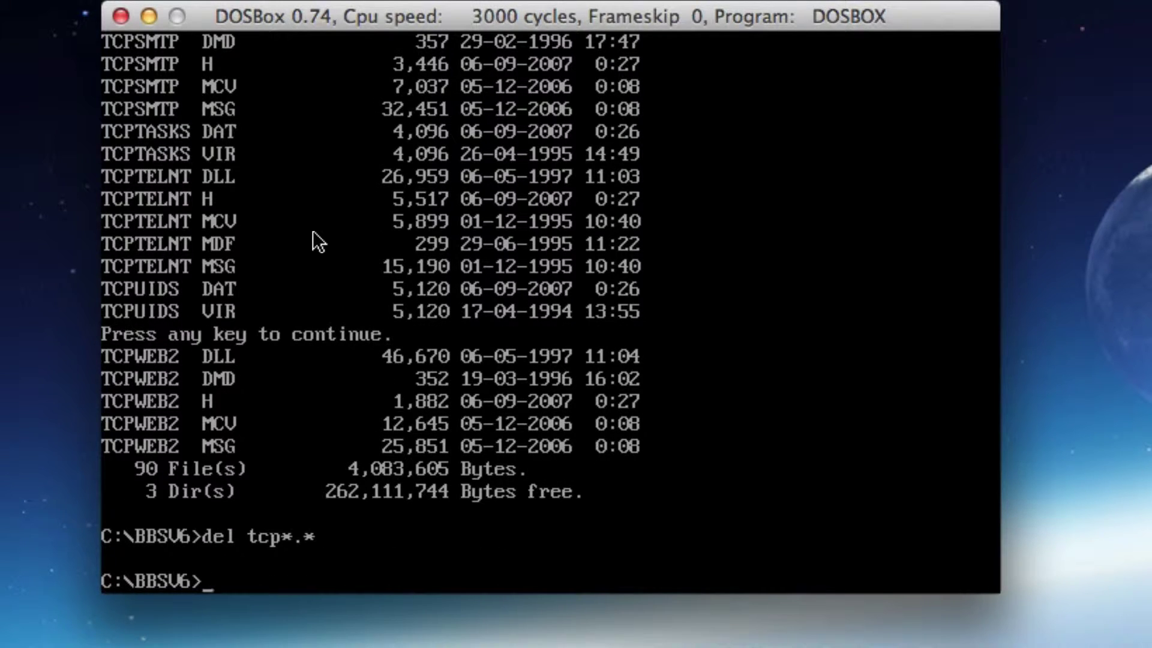
type("bbs")
key("Return")
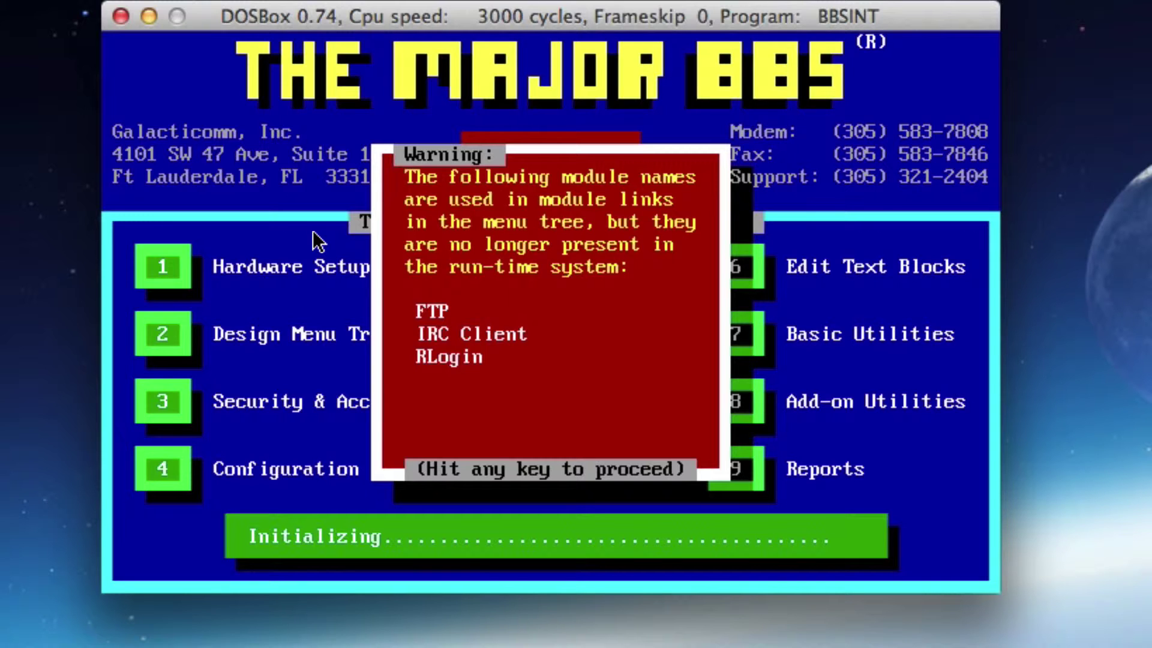
Dismiss the missing-modules warning and open the Design Menu Tree editor
key("Return")
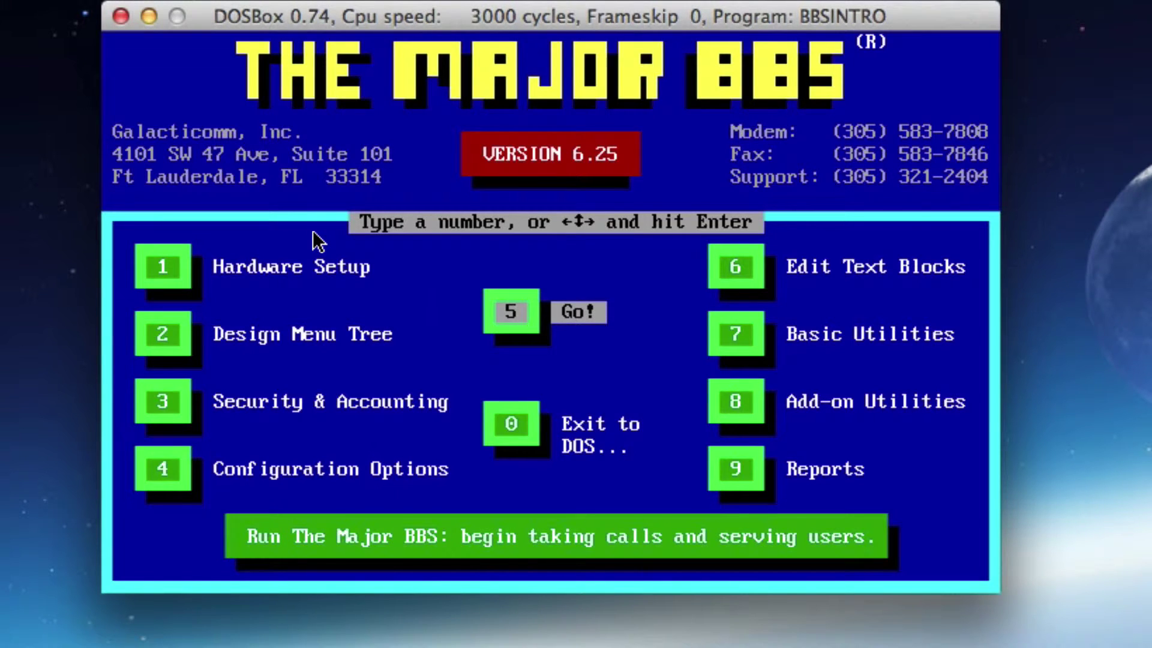
key("2")
key("Return")
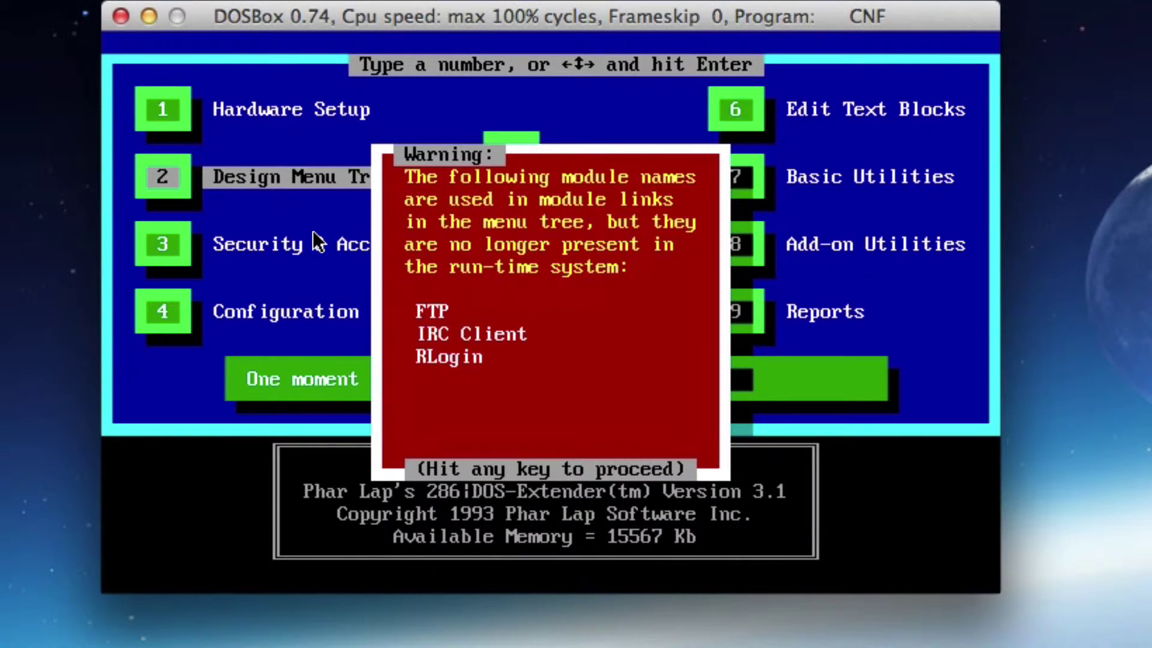
key("Return")
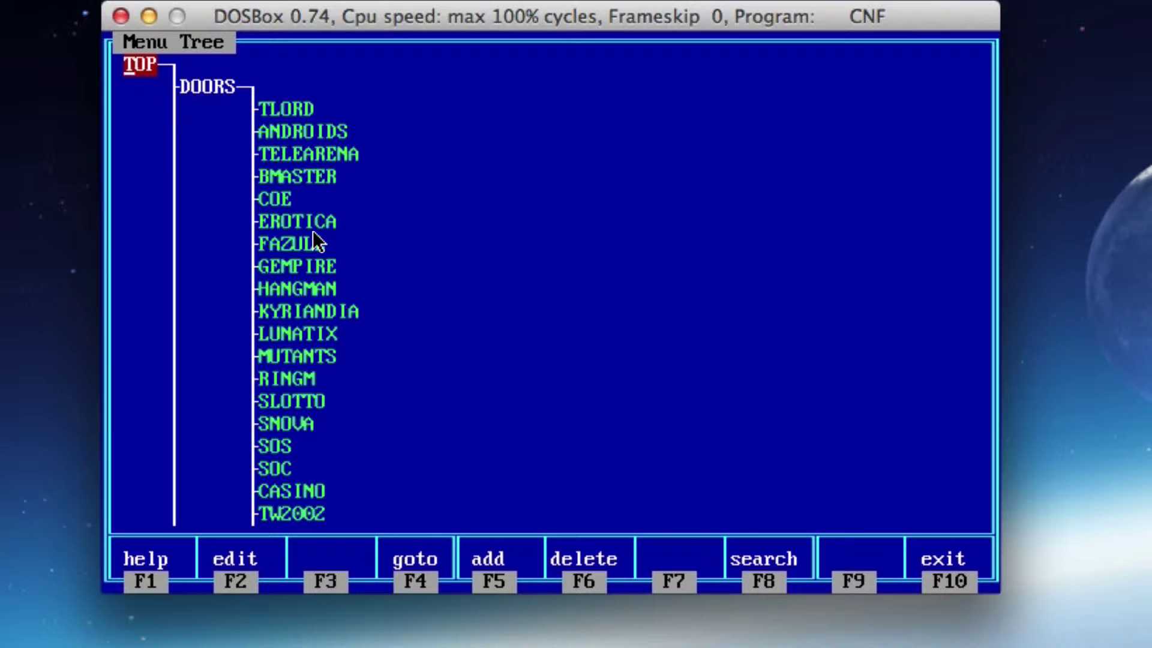
Delete the IRC entry from the menu tree, confirming Yes
key("Right")
key("Down")
key("Down")
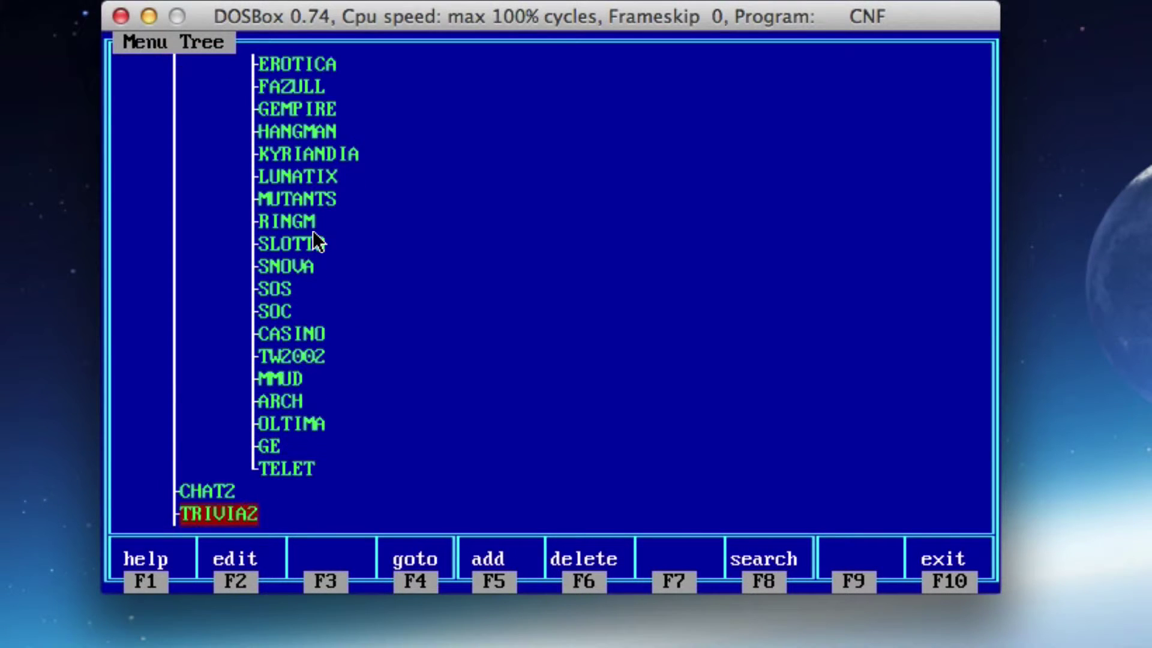
key("Up")
key("Up")
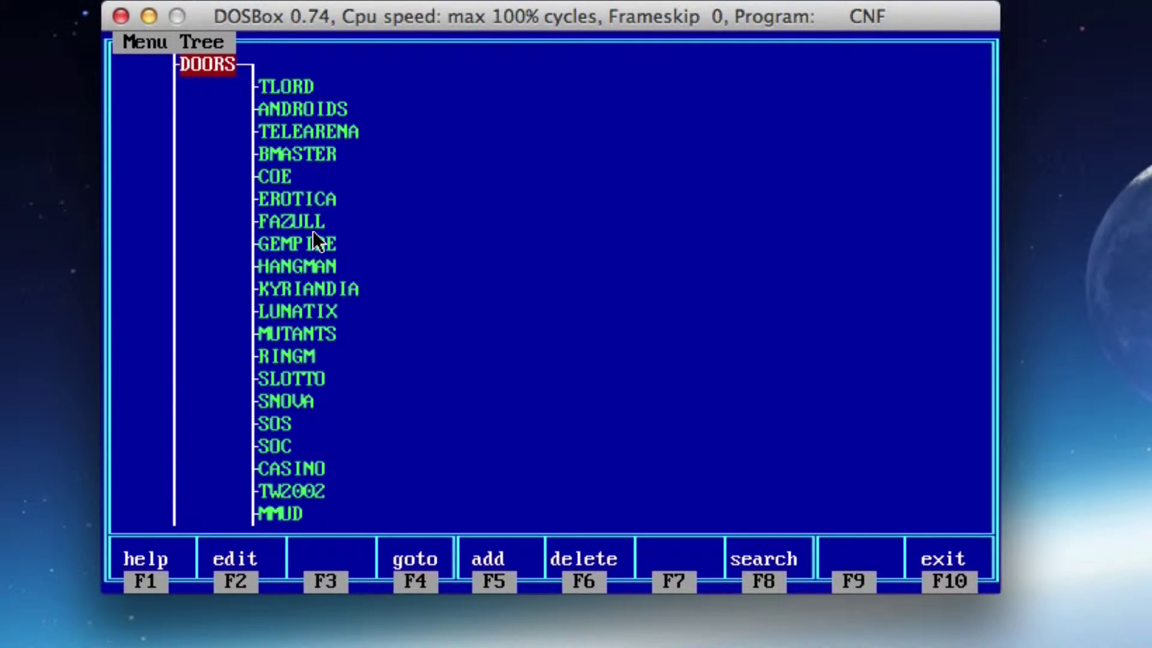
key("Down")
key("Down")
key("Down")
key("Down")
key("Down")
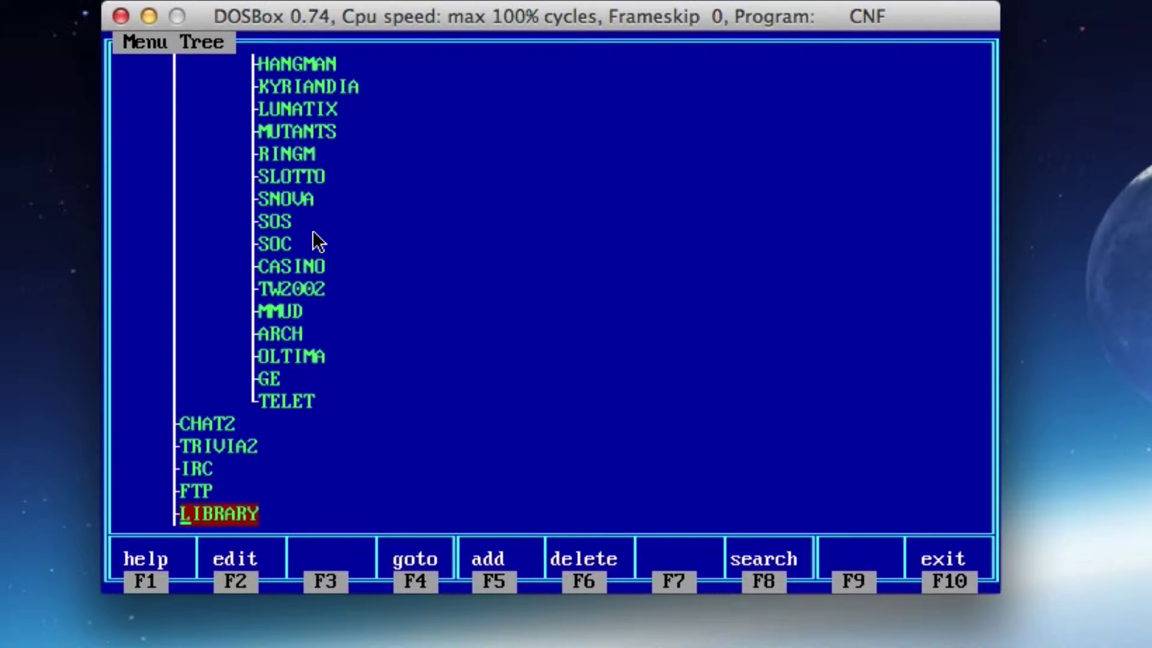
key("Up")
key("Up")
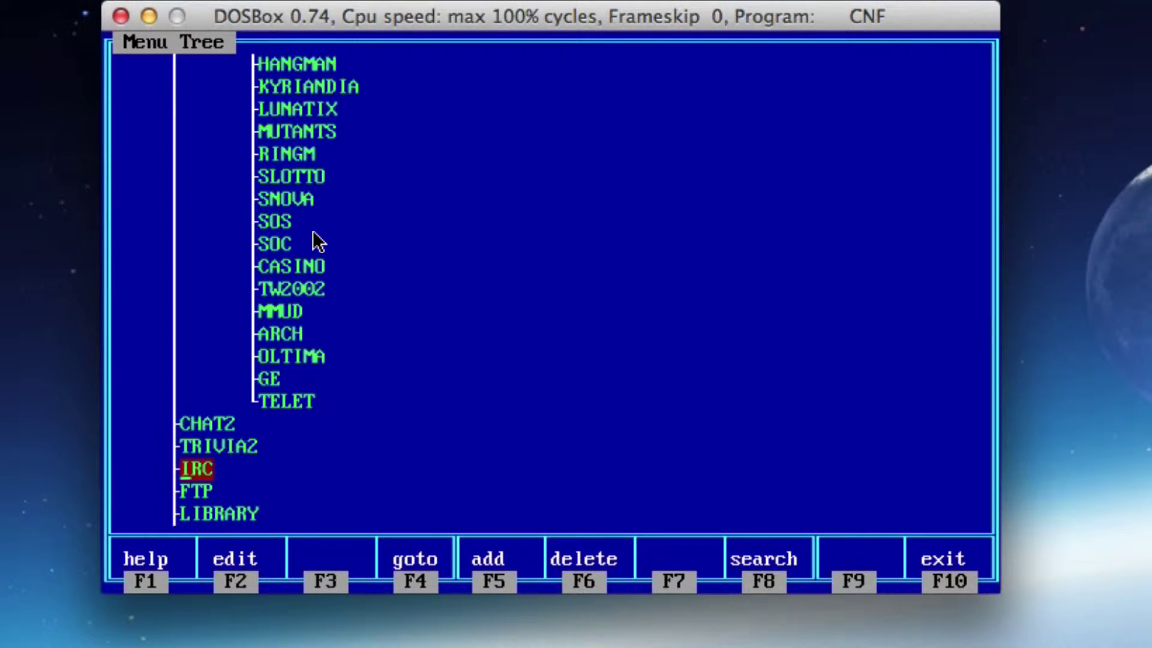
key("Down")
key("Up")
key("Down")
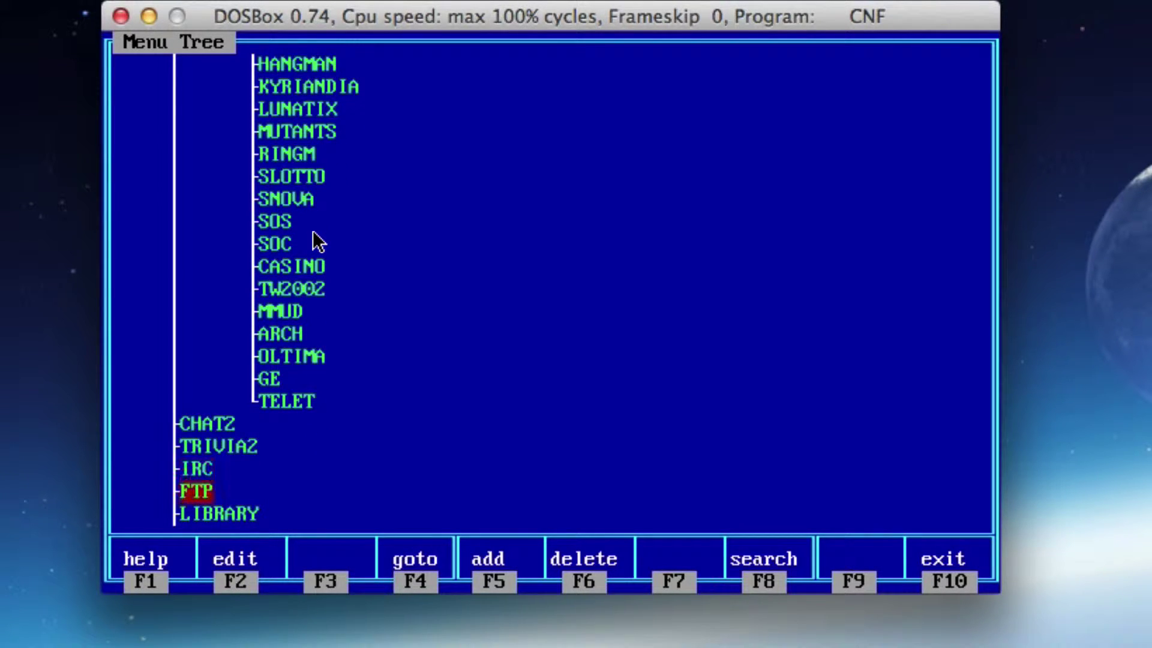
key("Up")
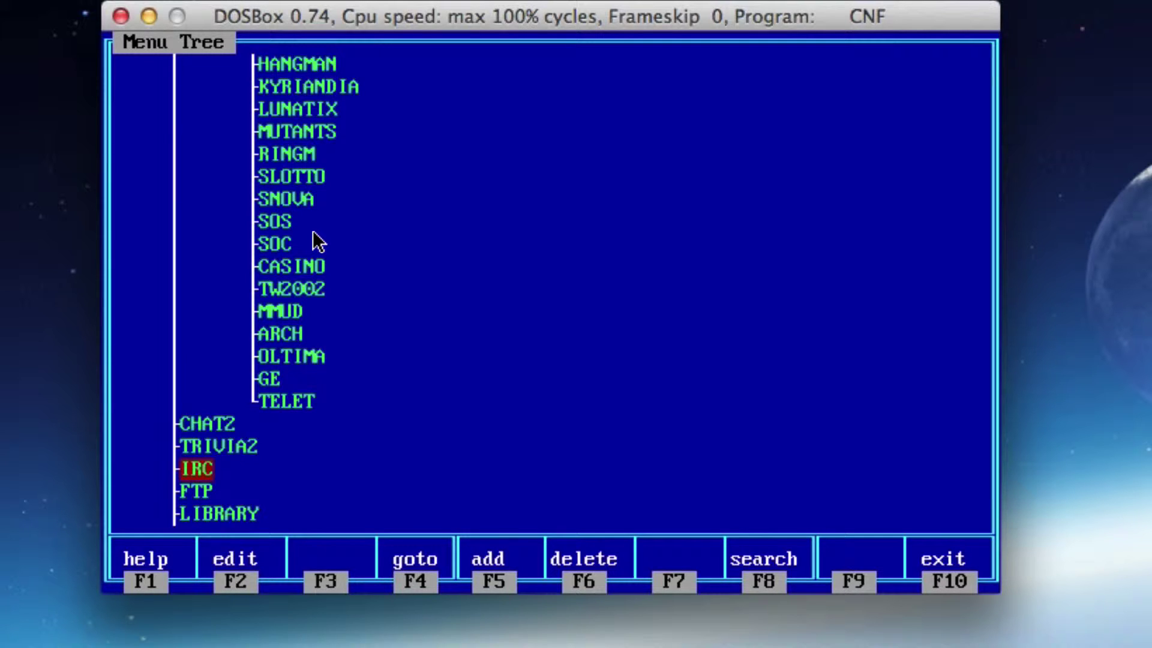
key("F6")
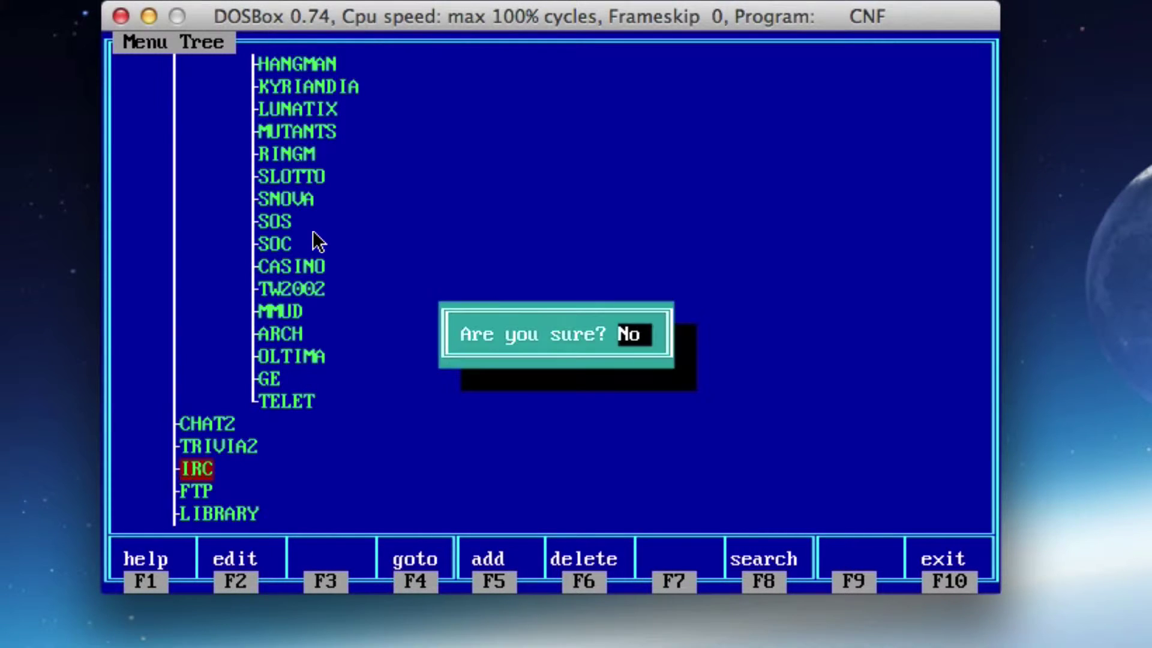
key("y")
key("Return")
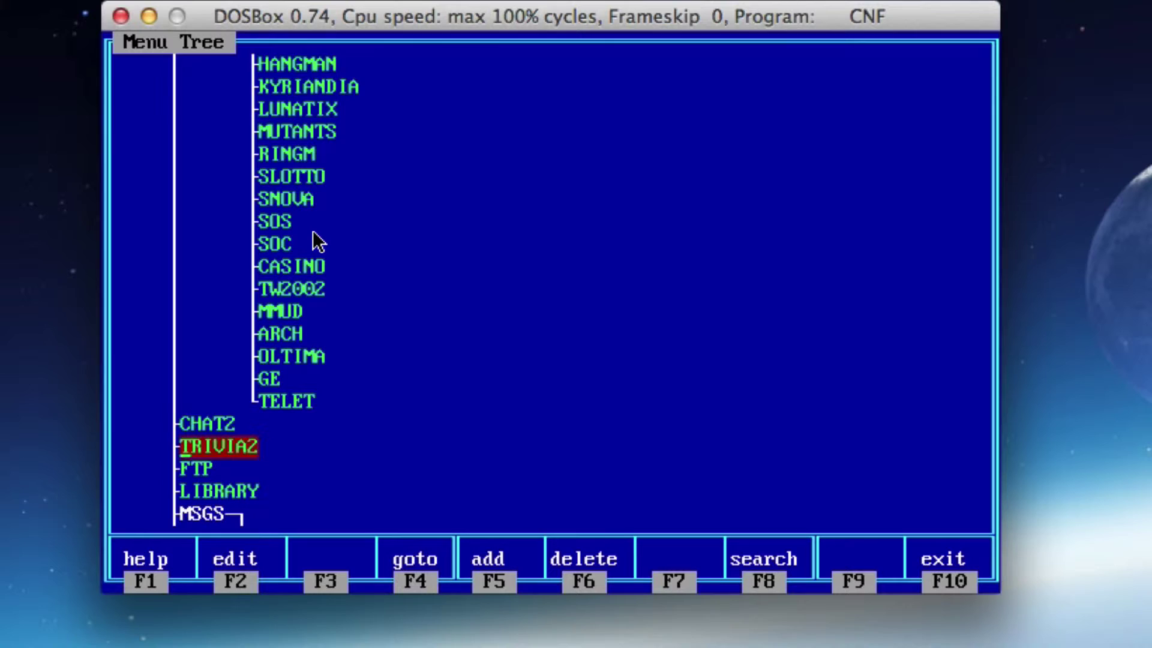
Check the FTP entry's module settings unchanged, then delete FTP from the tree
key("Down")
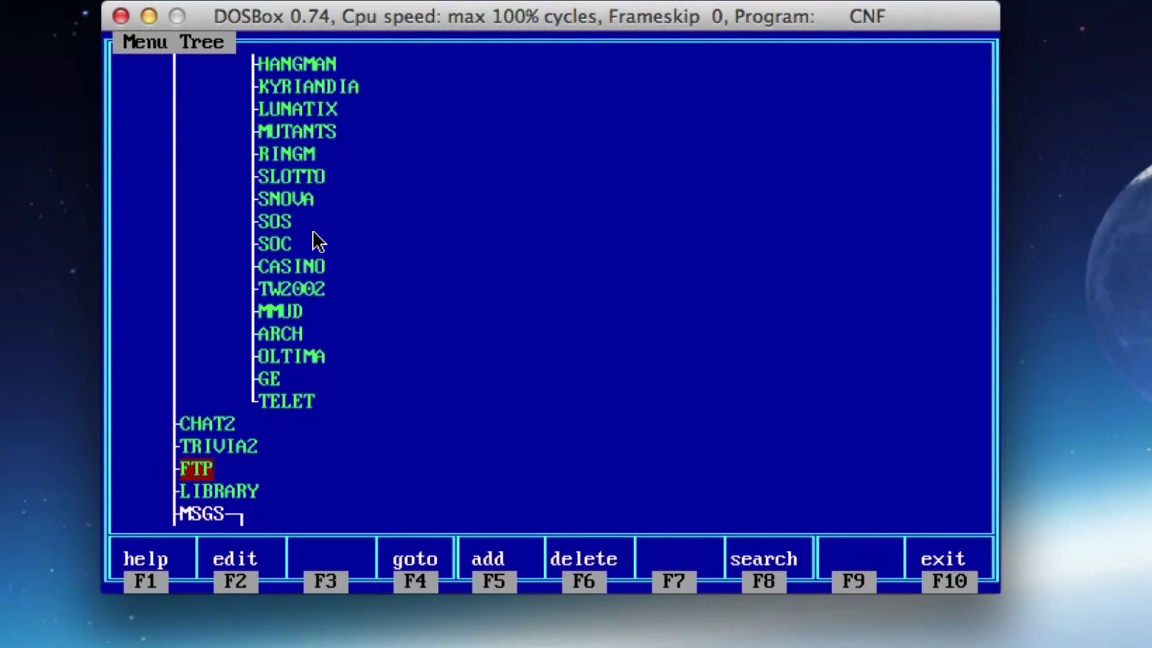
key("F2")
key("Escape")
key("F6")
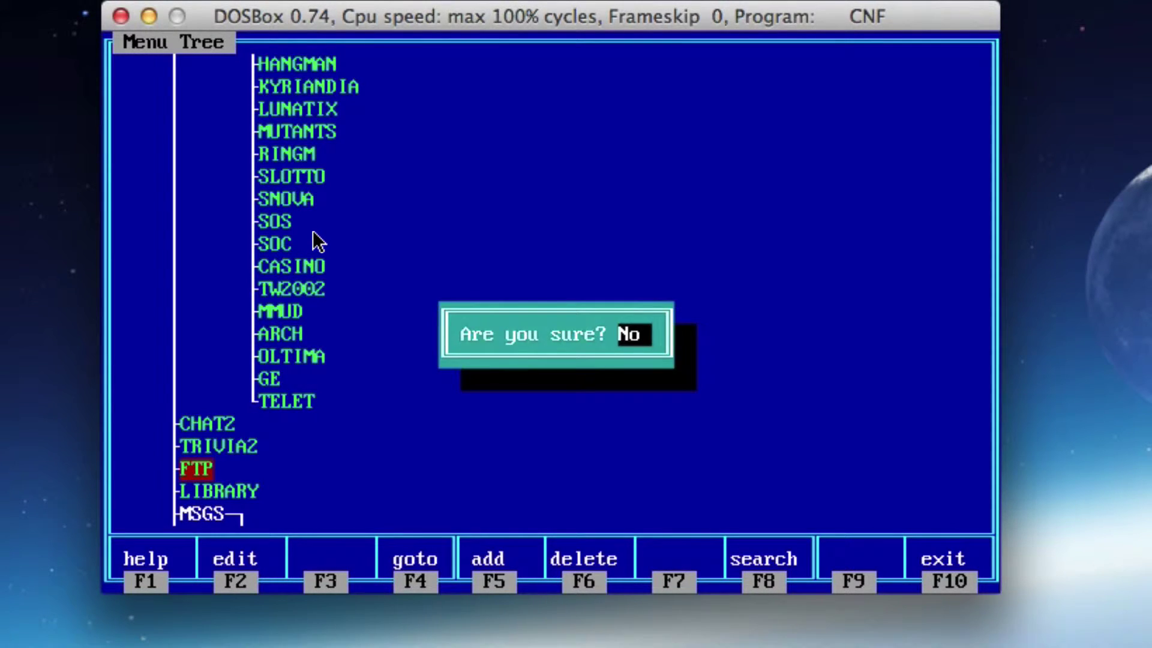
key("y")
key("Return")
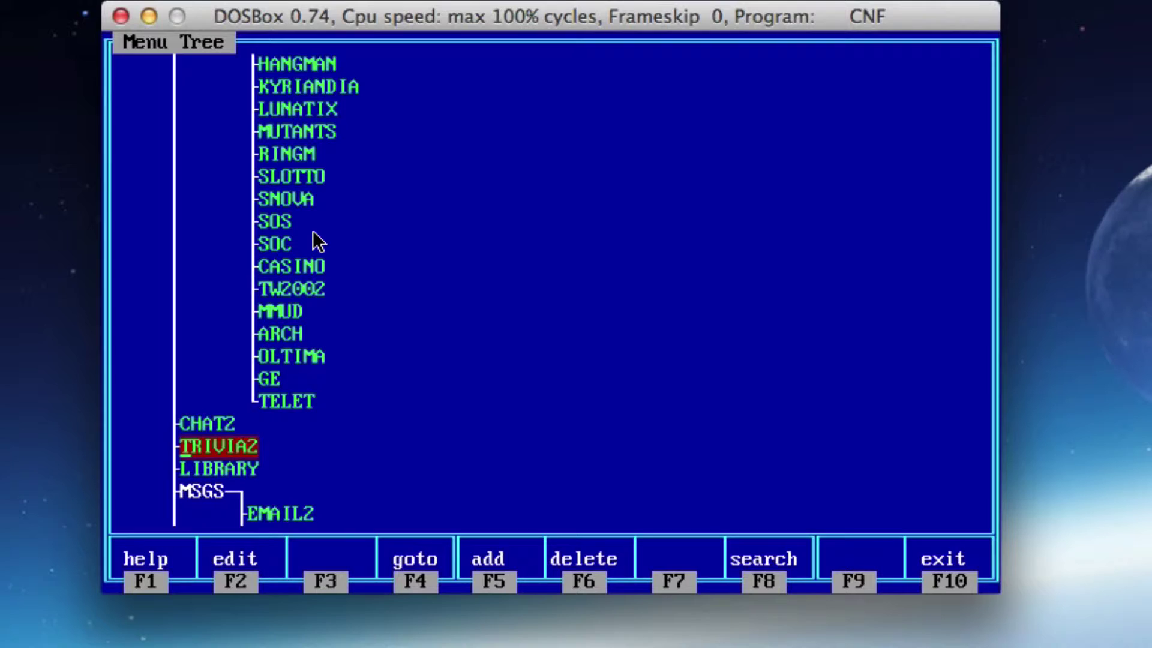
Review the LUN page's module settings, then delete LUN, confirming Yes
key("Down")
key("Down")
key("Down")
key("Down")
key("Down")
key("Down")
key("Down")
key("Down")
key("Down")
key("Down")
key("Down")
key("Down")
key("Down")
key("Down")
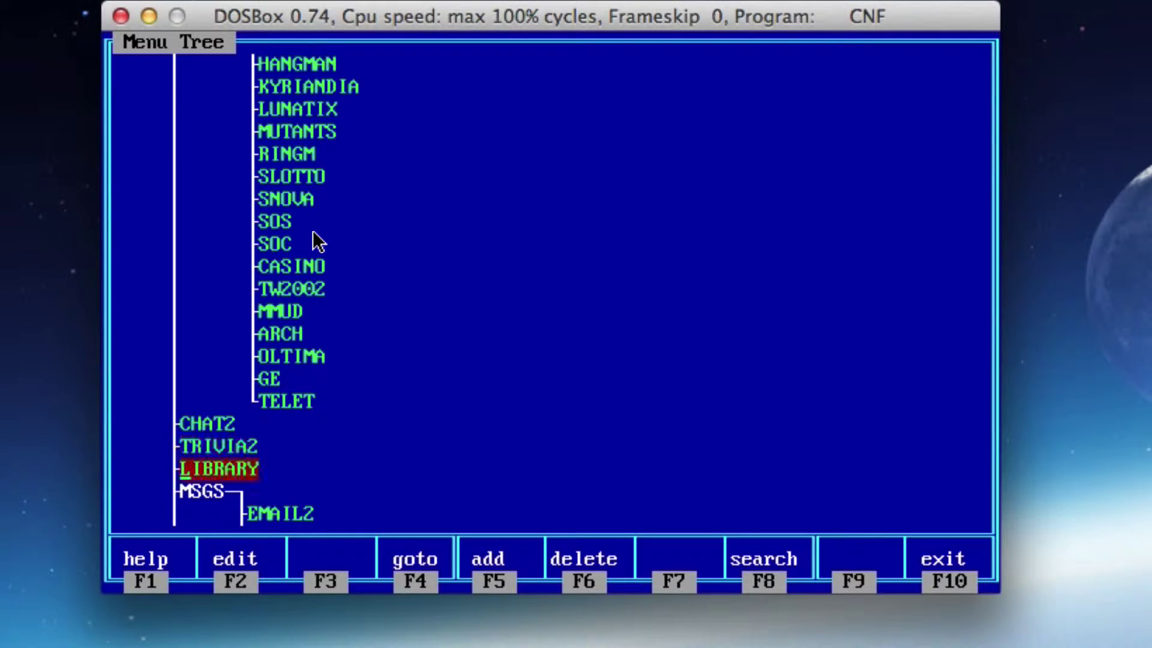
key("Down")
key("Down")
key("Down")
key("Down")
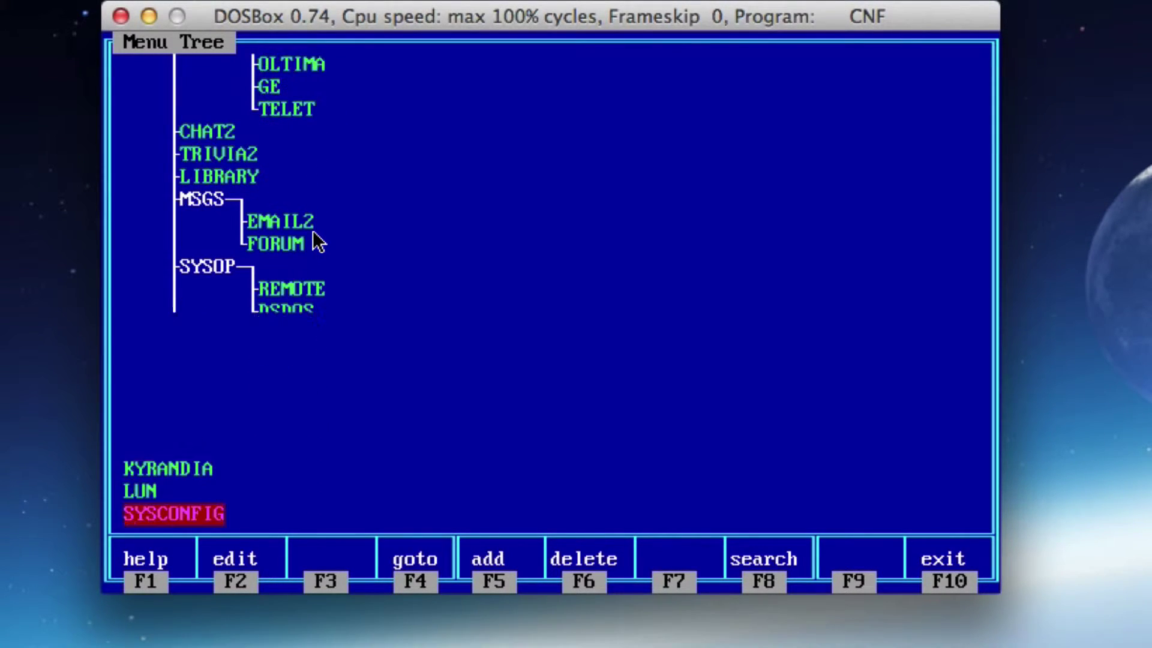
key("Up")
key("Up")
key("Return")
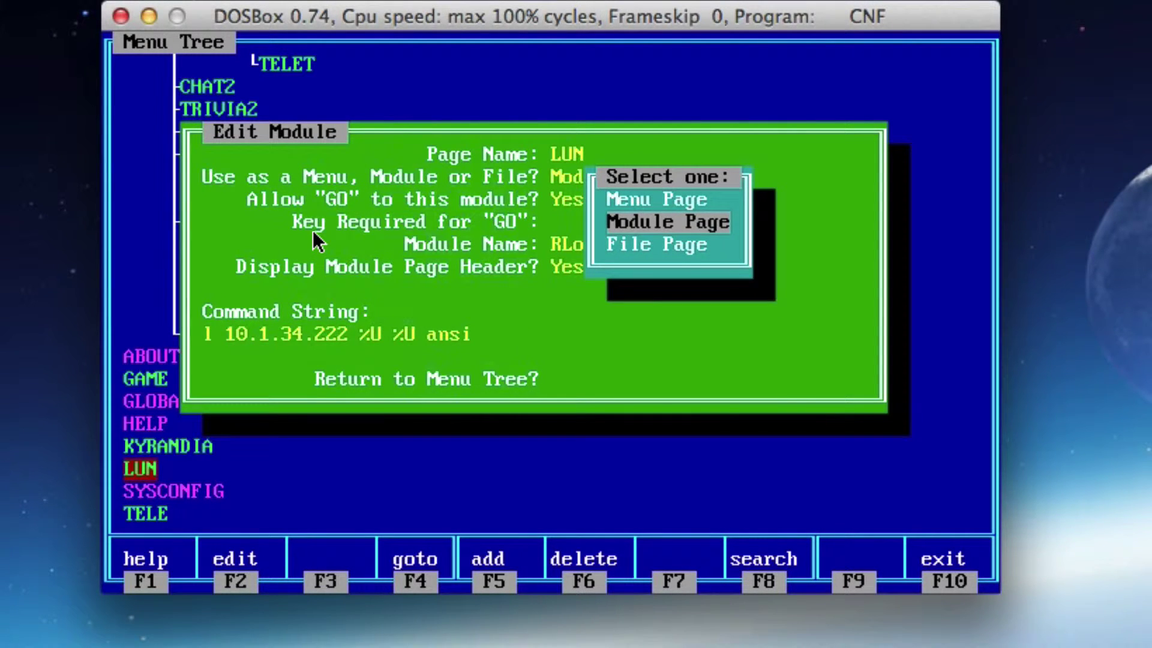
key("Escape")
key("Escape")
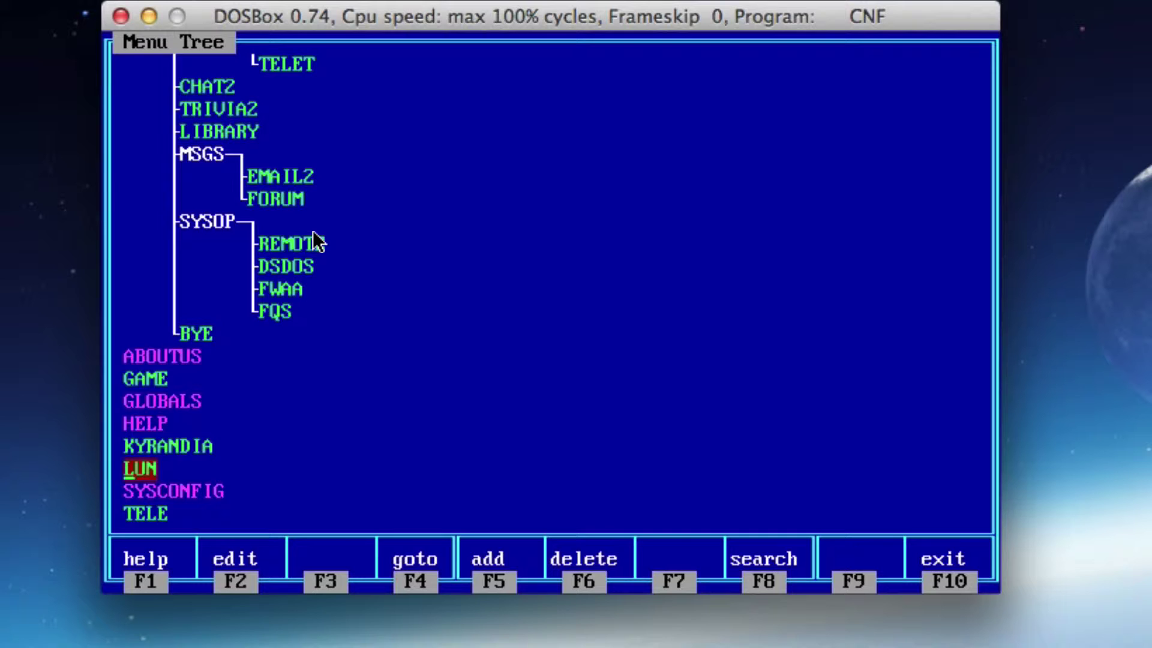
key("F6")
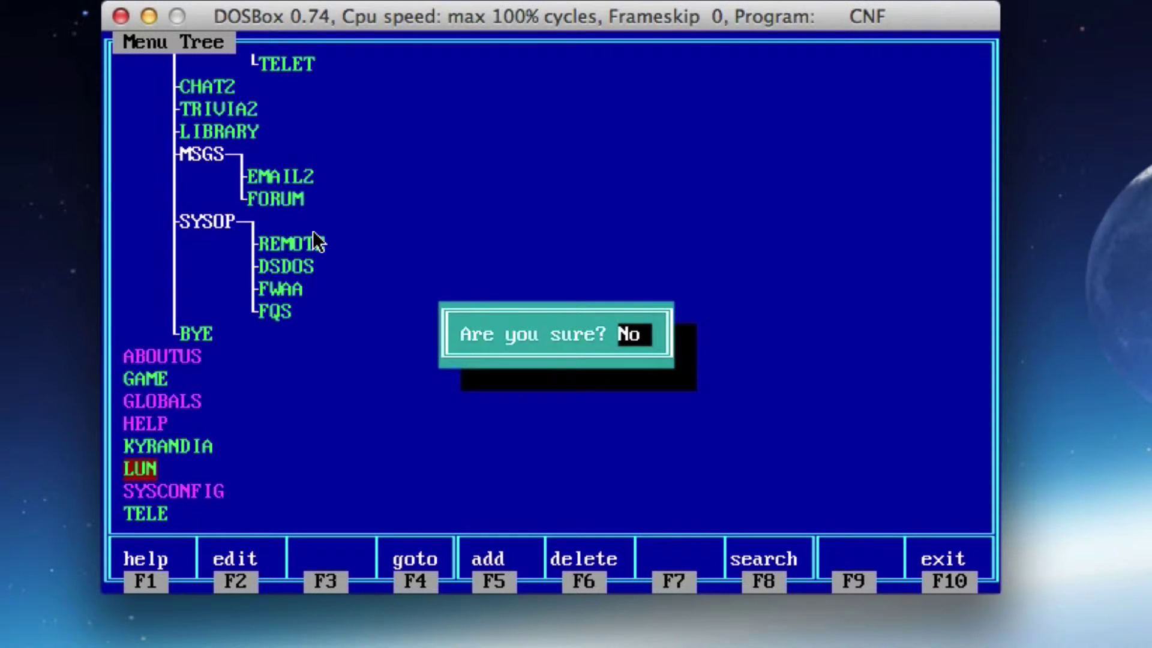
key("y")
key("Return")
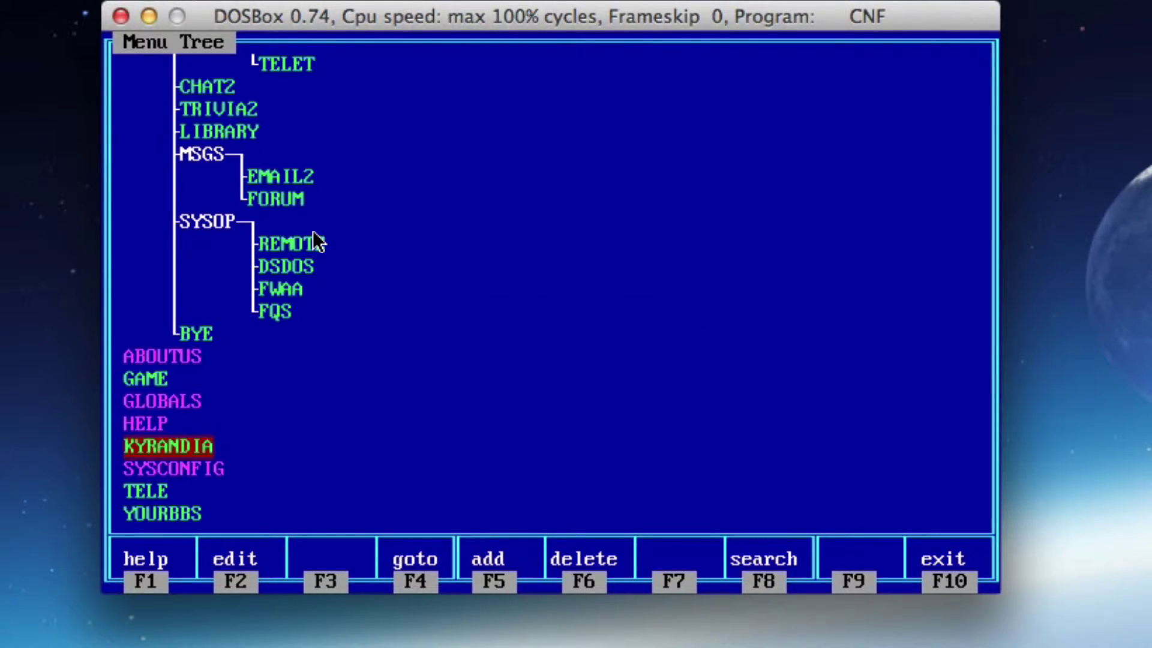
Exit the Menu Tree editor with F10 back to the BBSINTRO main menu
key("F10")
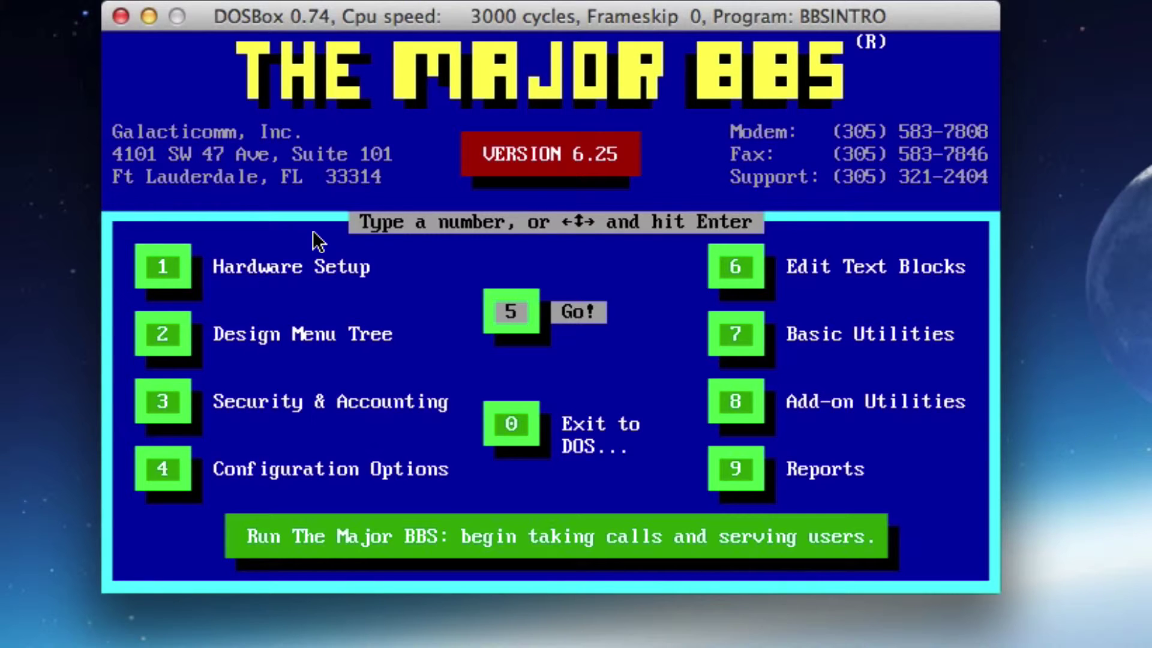
Launch MAJORBBS via Go!, which stops on a not-enough-memory error
key("Return")
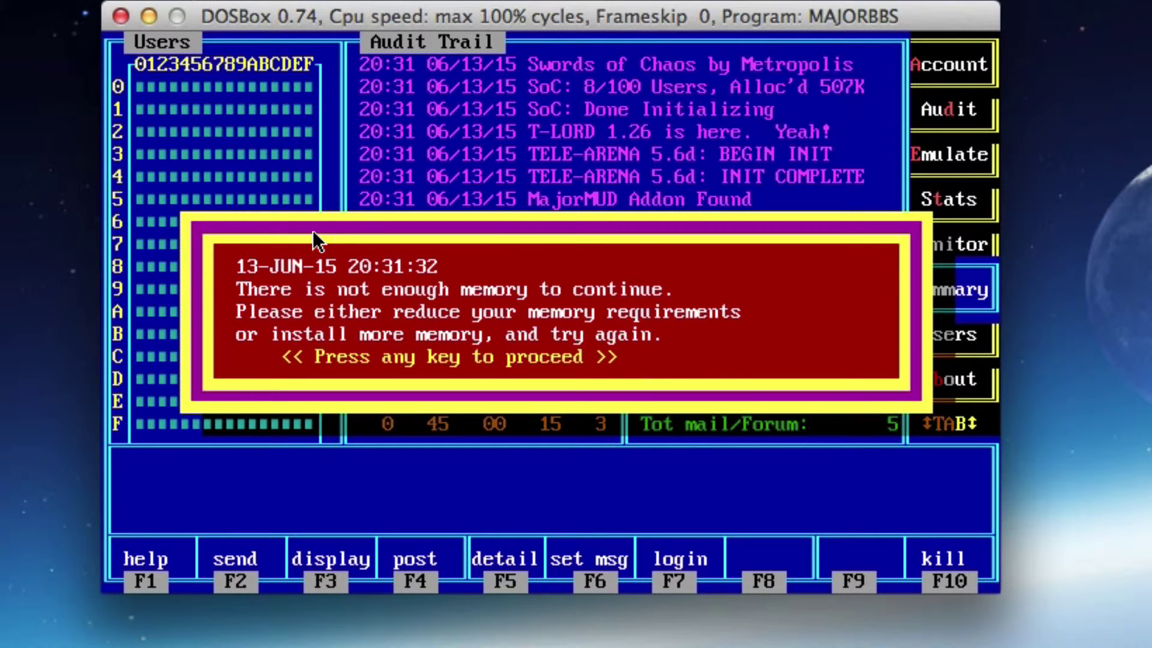
Acknowledge the memory error, open Hardware Setup, and set channel group #1 to <NONE>
key("Return")
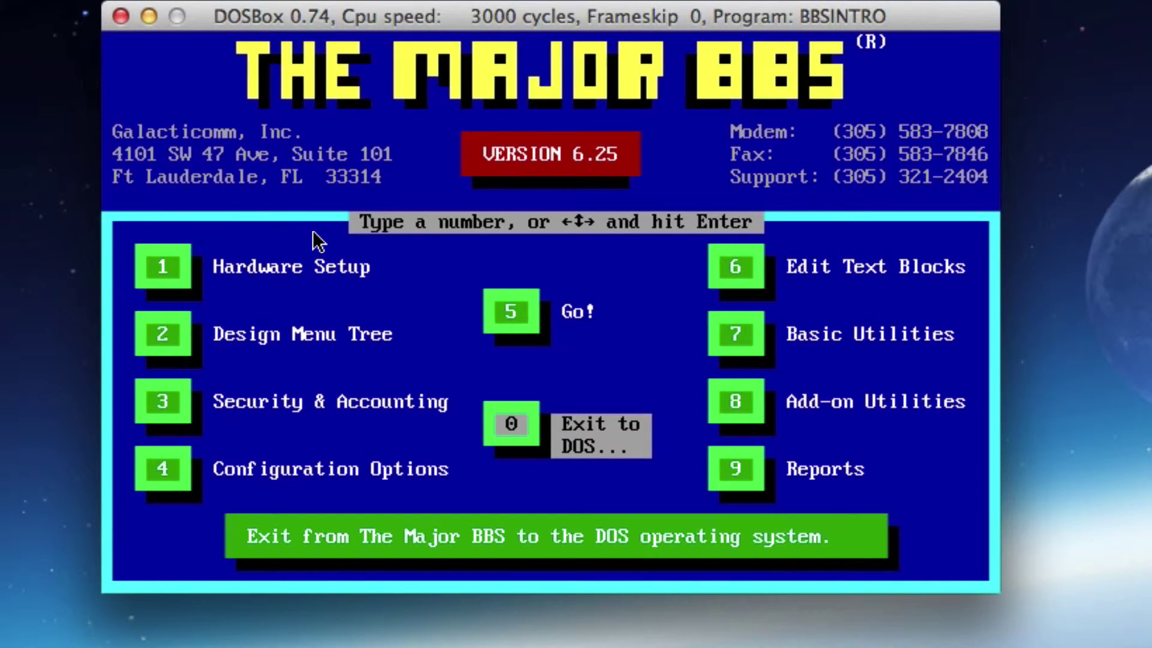
key("1")
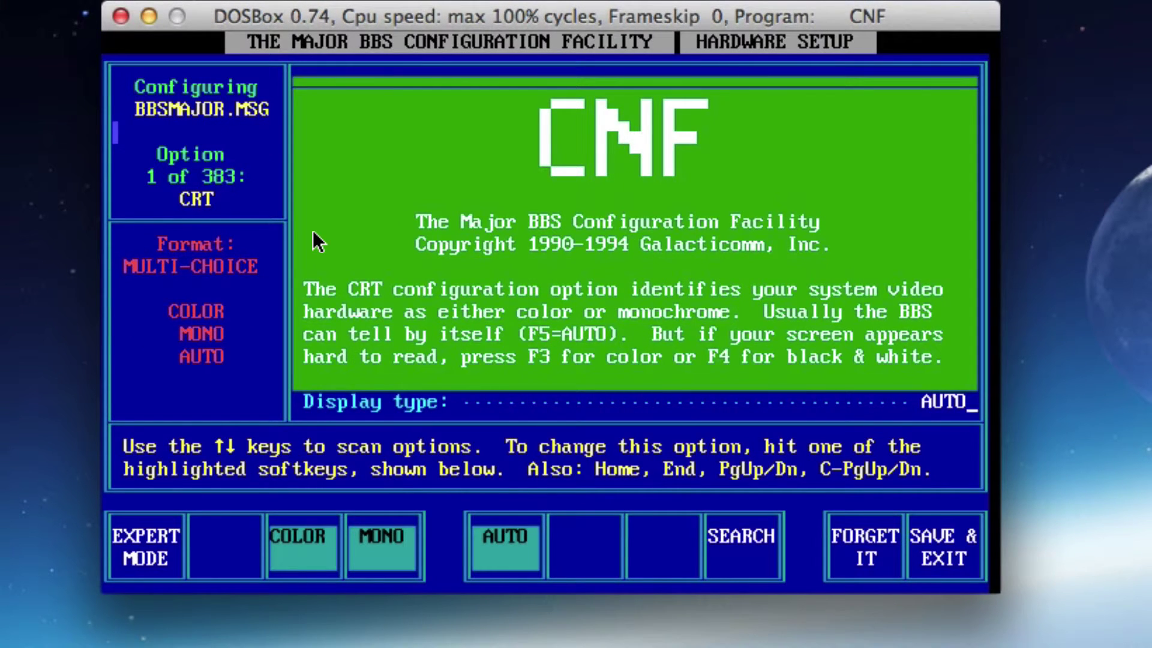
key("Down")
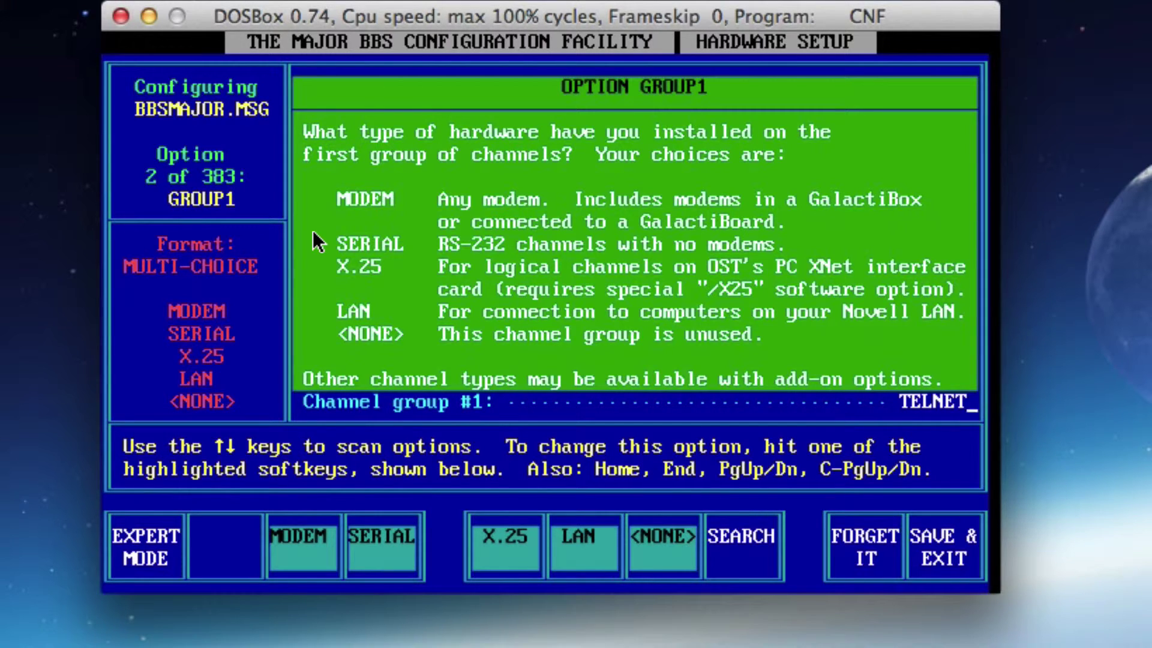
key("F7")
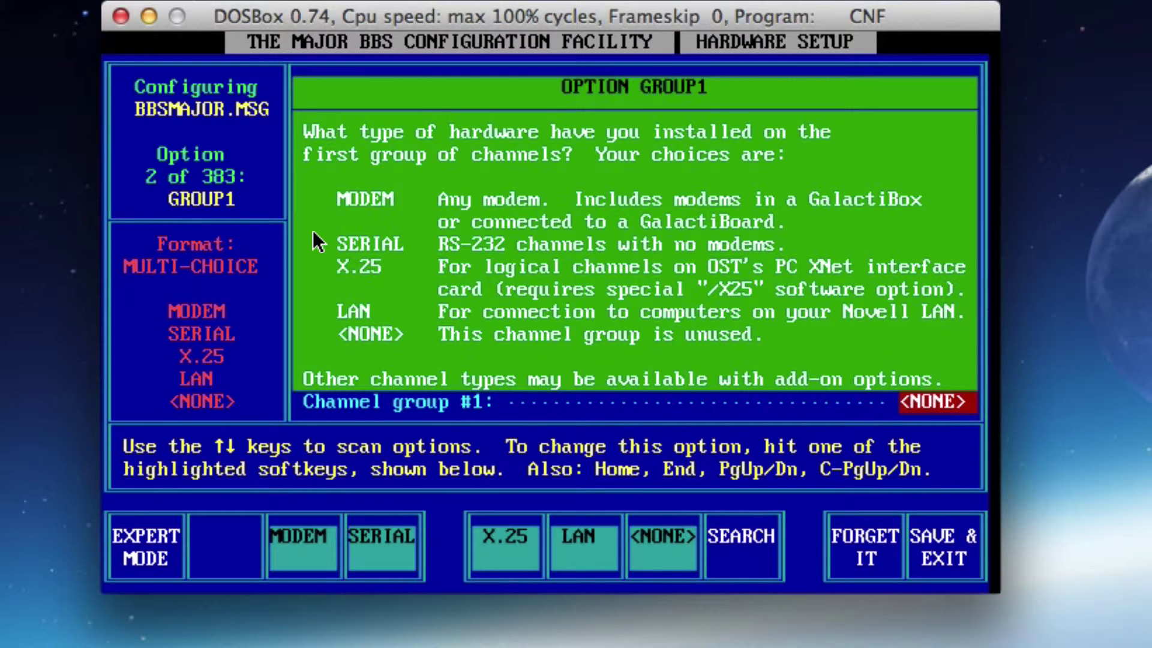
Set the system polling rate to 19200 and multitasker support (MULTSK) to NO
key("Down")
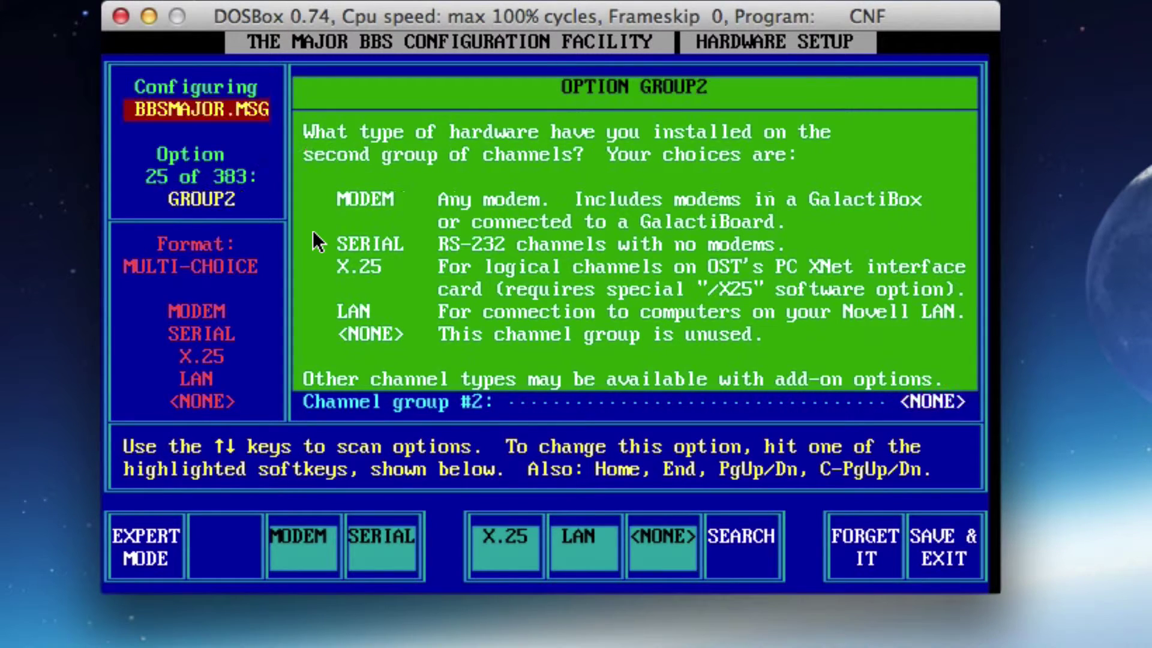
key("Down")
key("Down")
key("Down")
key("Down")
key("Down")
key("Down")
key("Down")
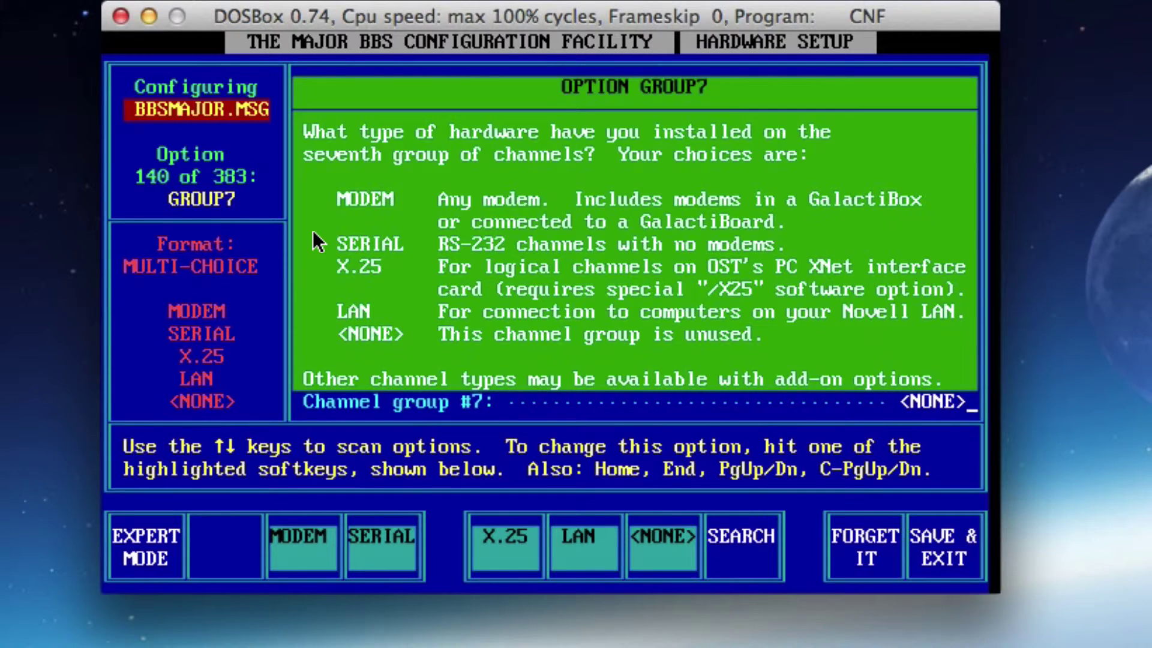
key("Down")
key("Down")
key("Down")
key("Down")
key("Down")
key("Down")
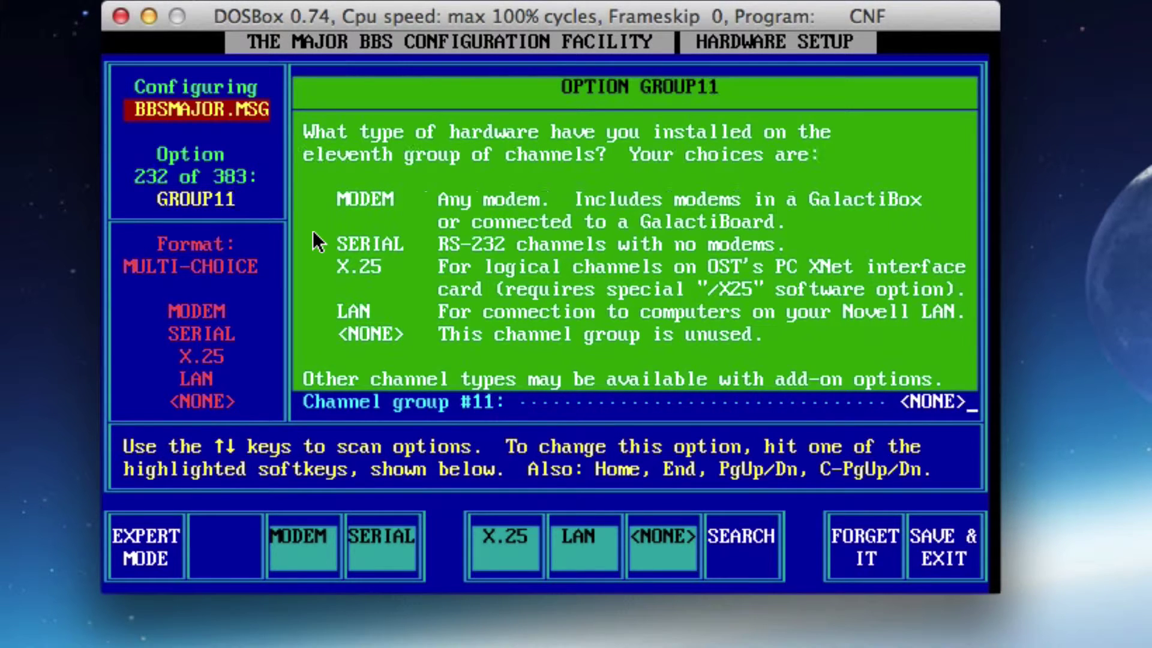
key("Down")
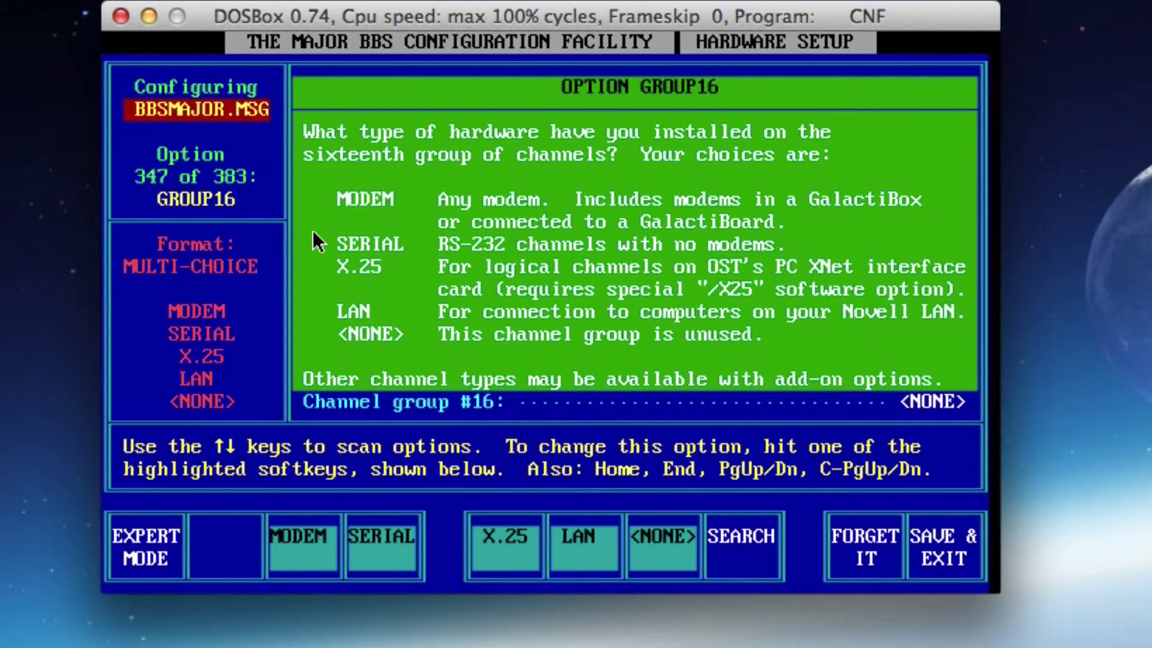
key("Down")
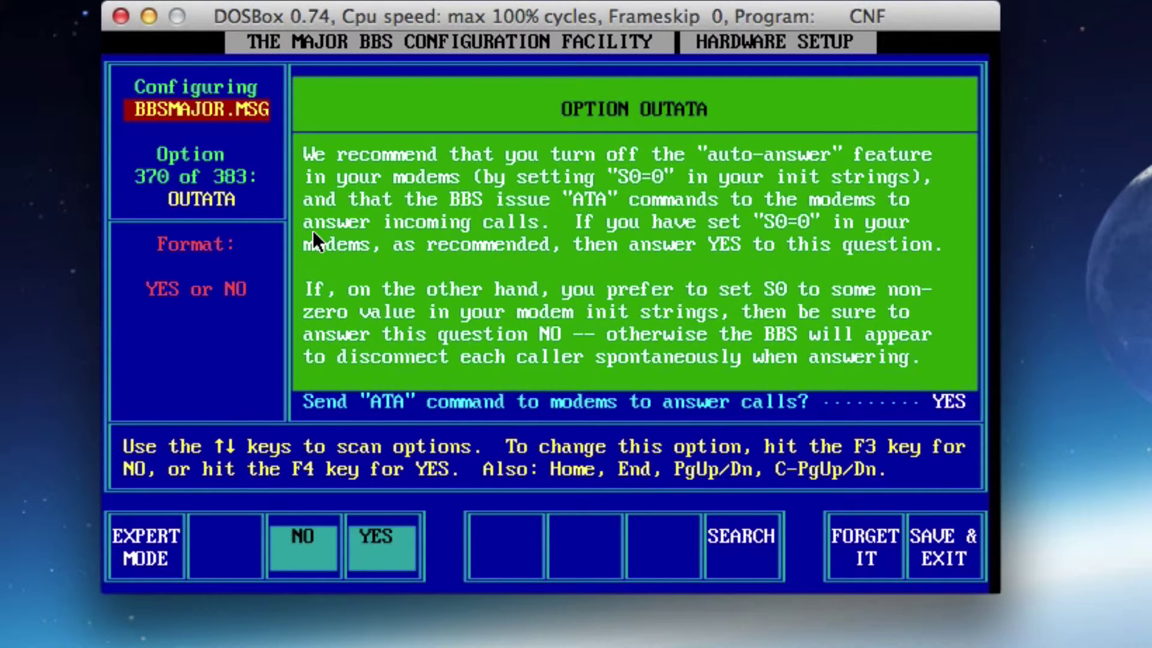
key("Down")
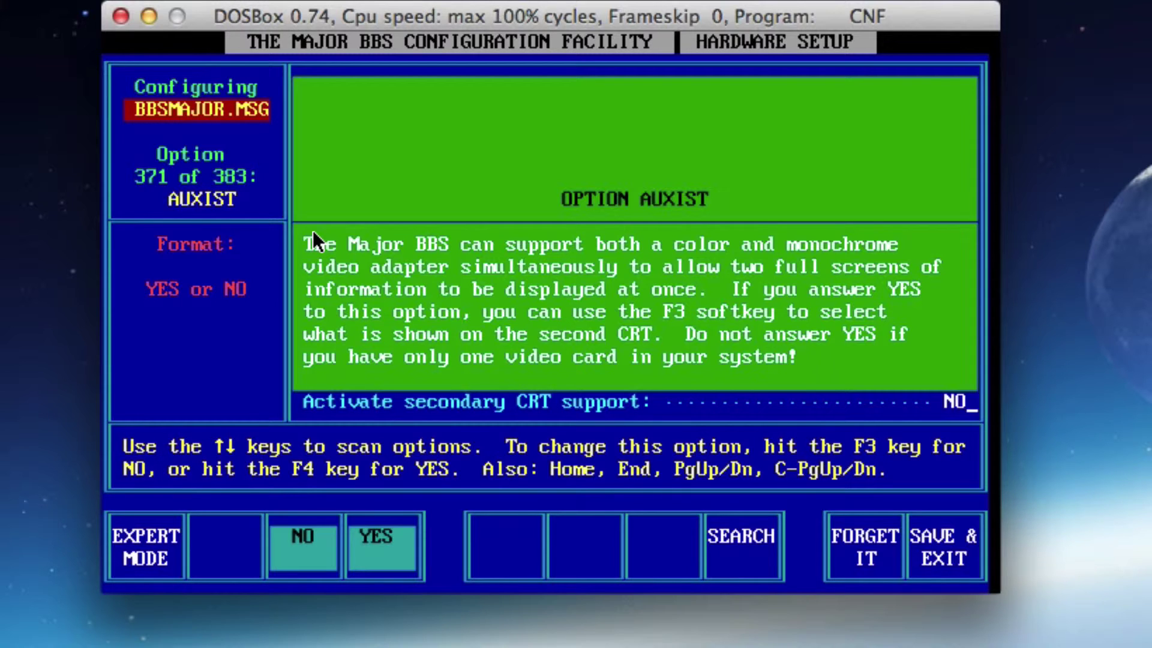
key("Down")
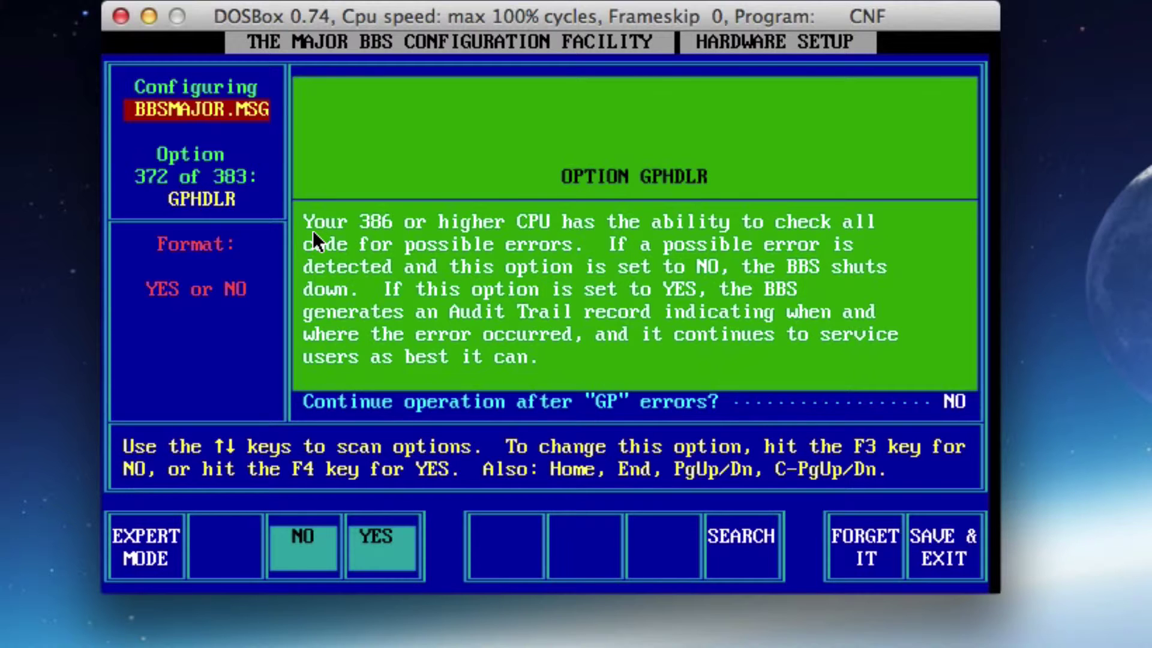
key("Down")
key("Down")
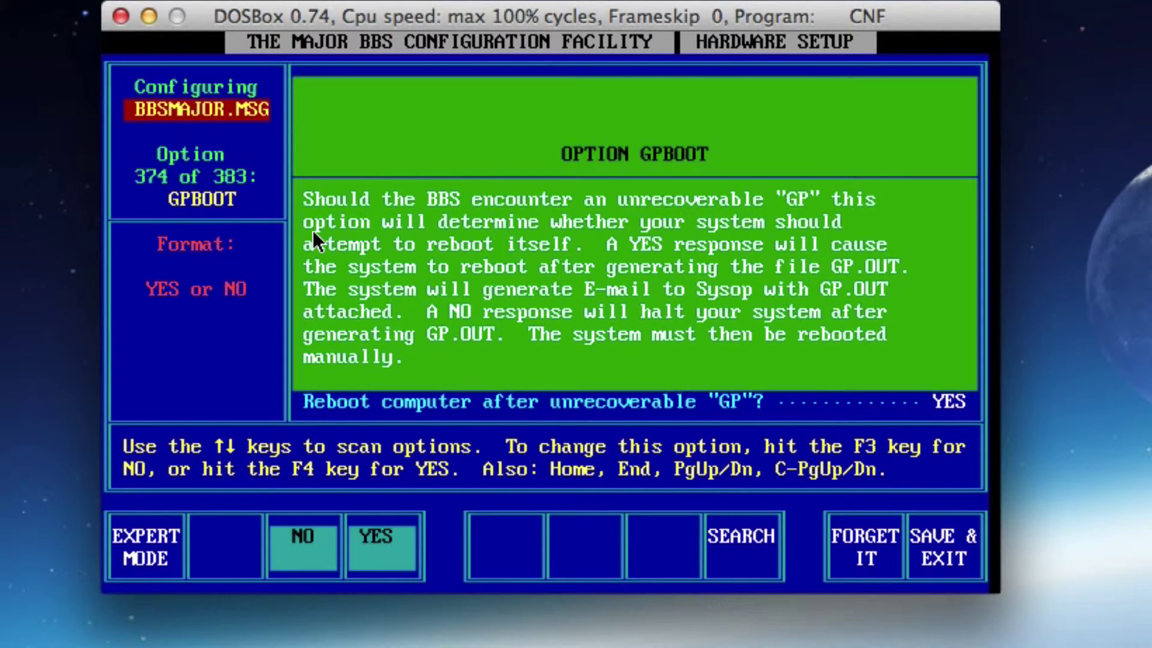
key("Down")
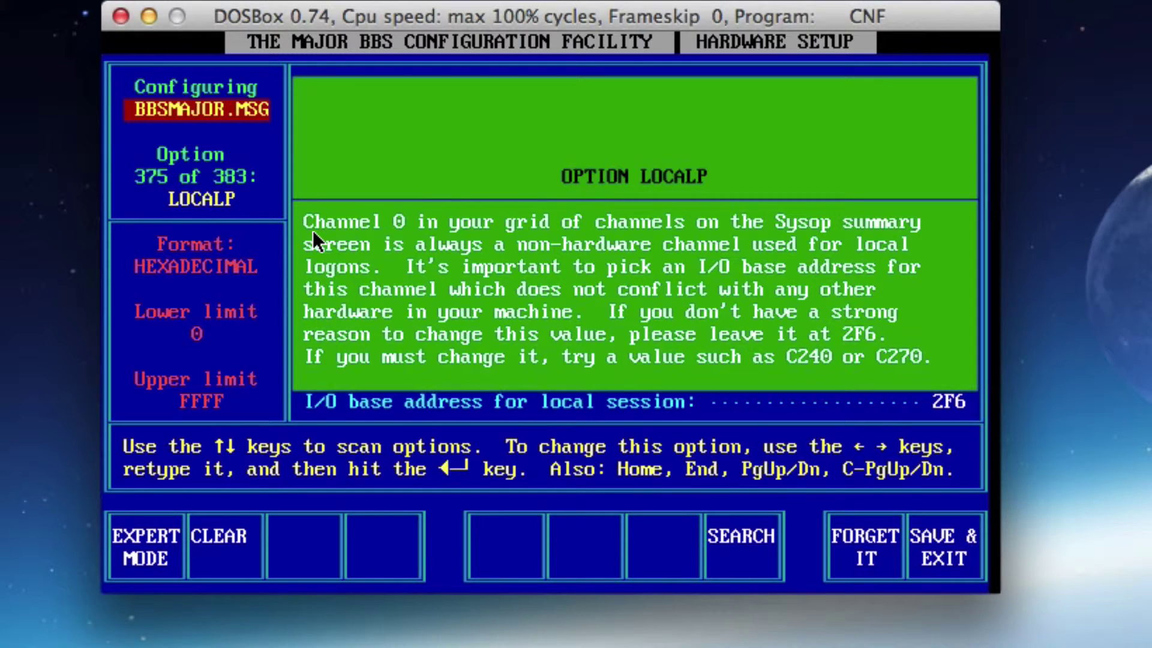
key("Down")
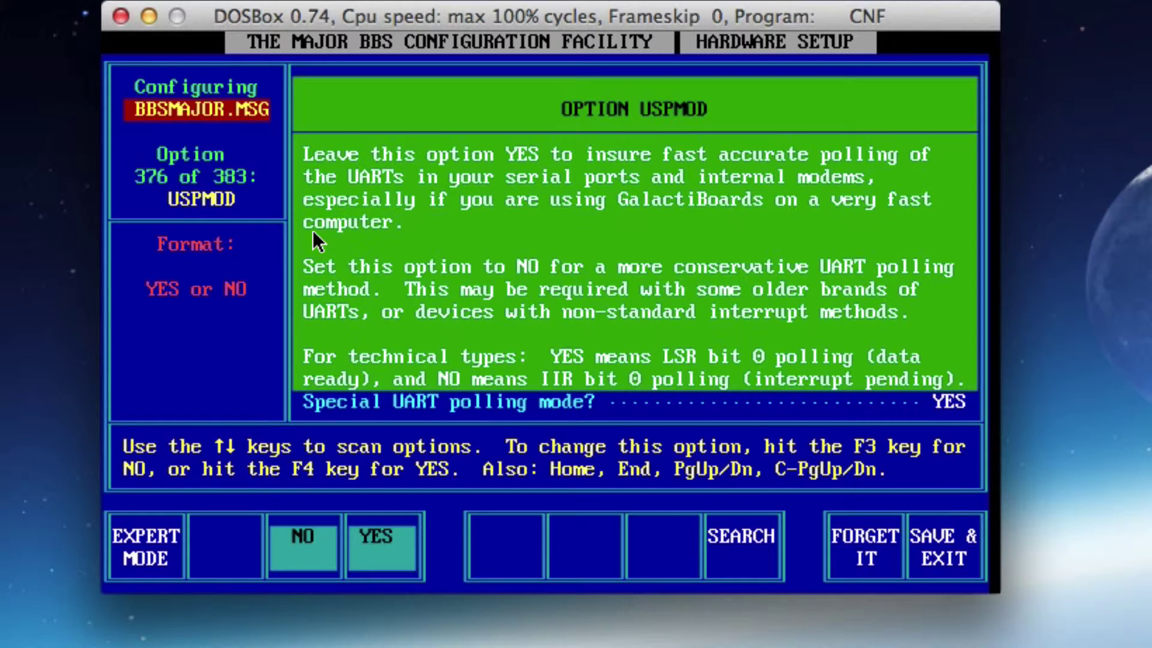
key("Down")
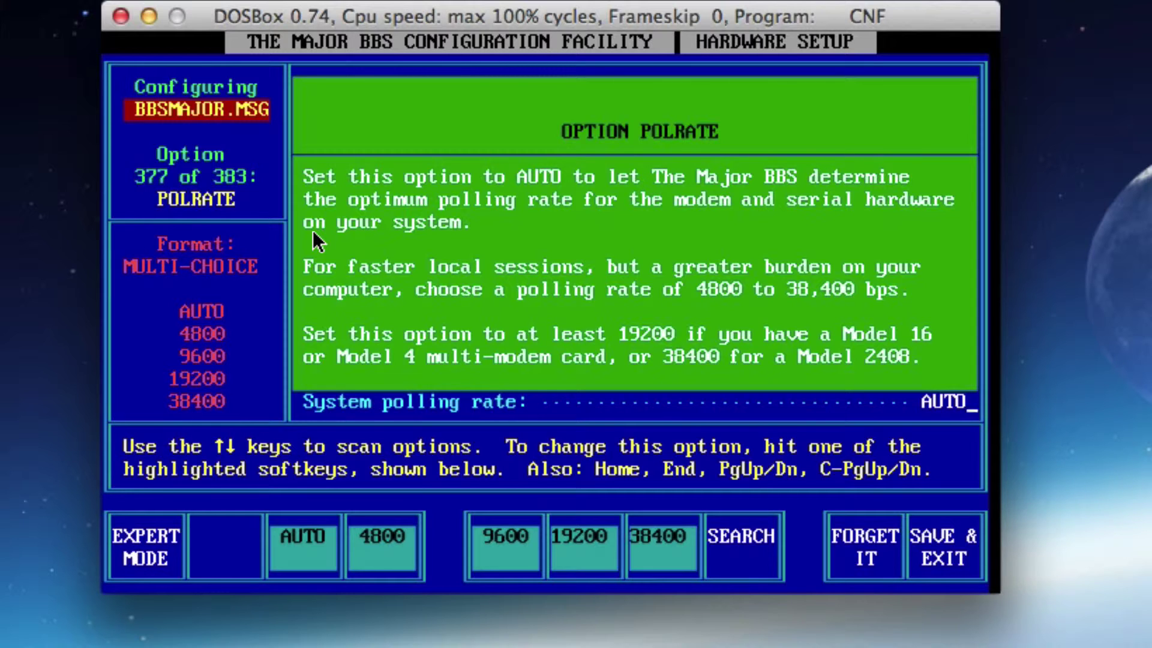
key("F6")
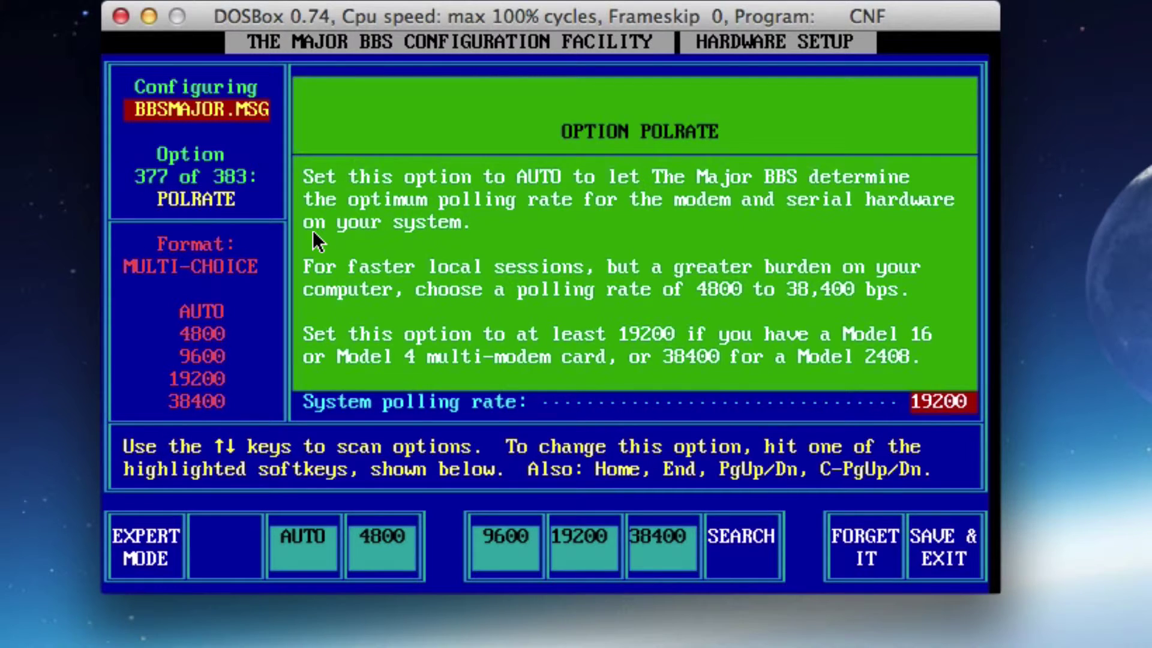
key("Down")
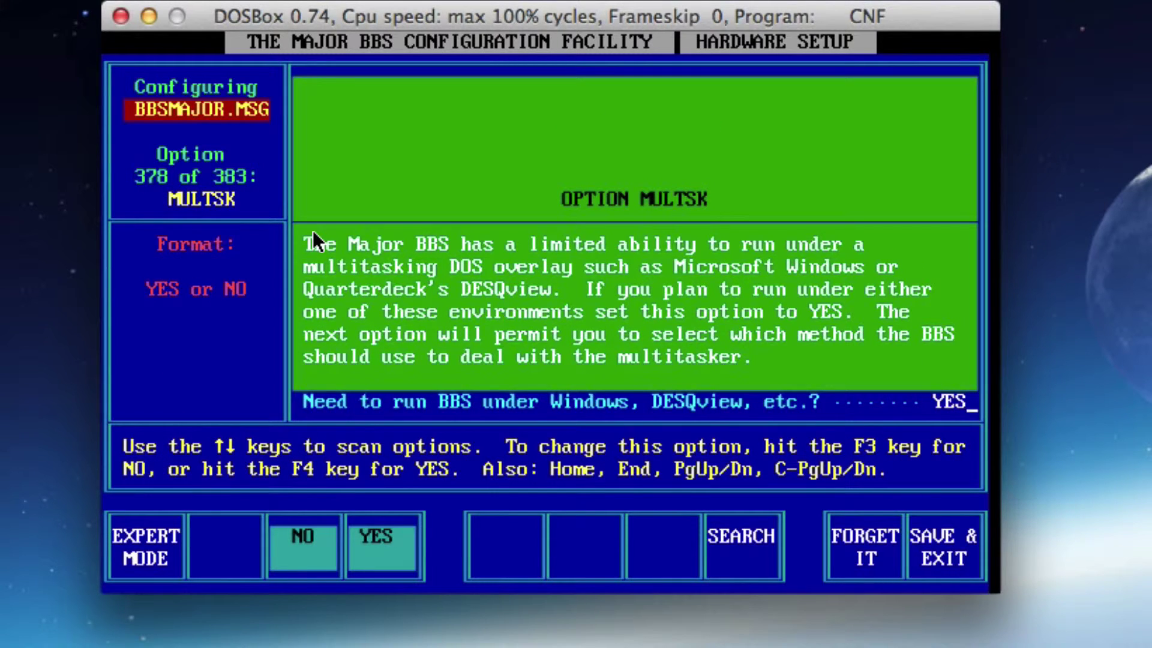
key("F3")
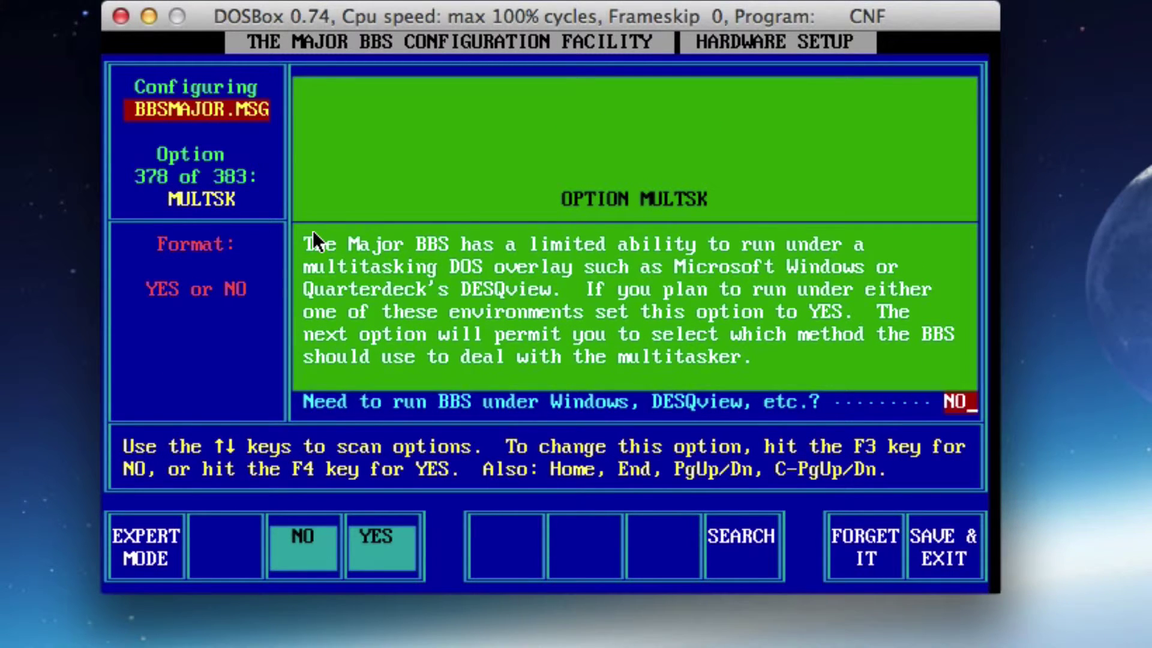
key("End")
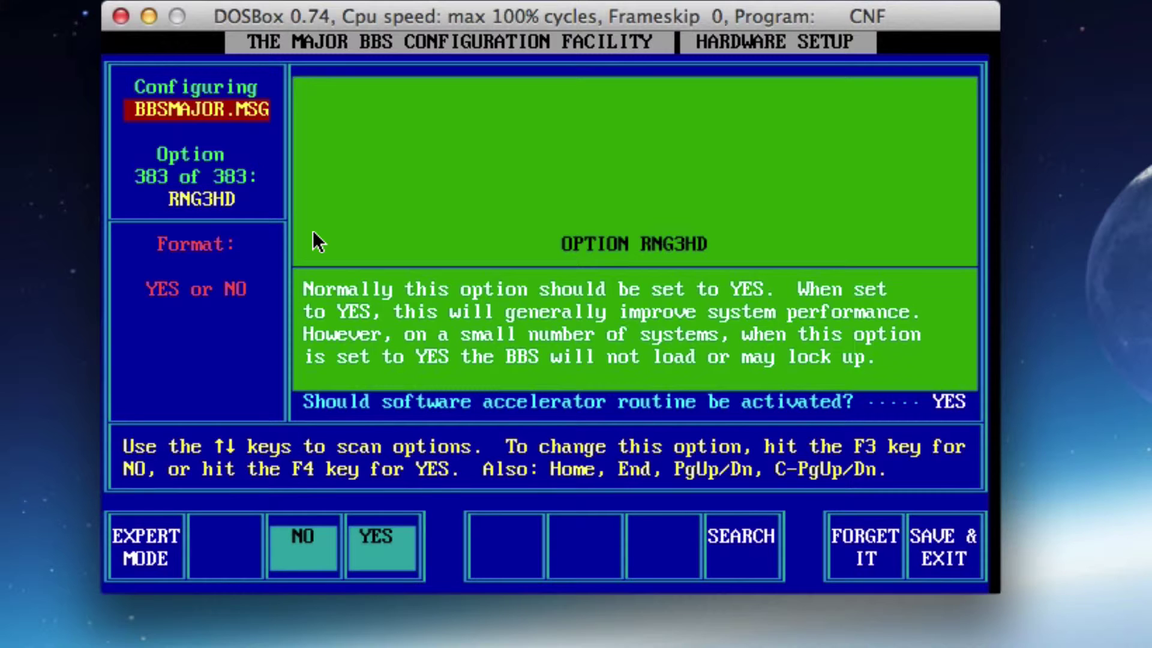
Save the hardware setup with F10, recompiling BBSMAJOR.MSG and returning to the main menu
key("F10")
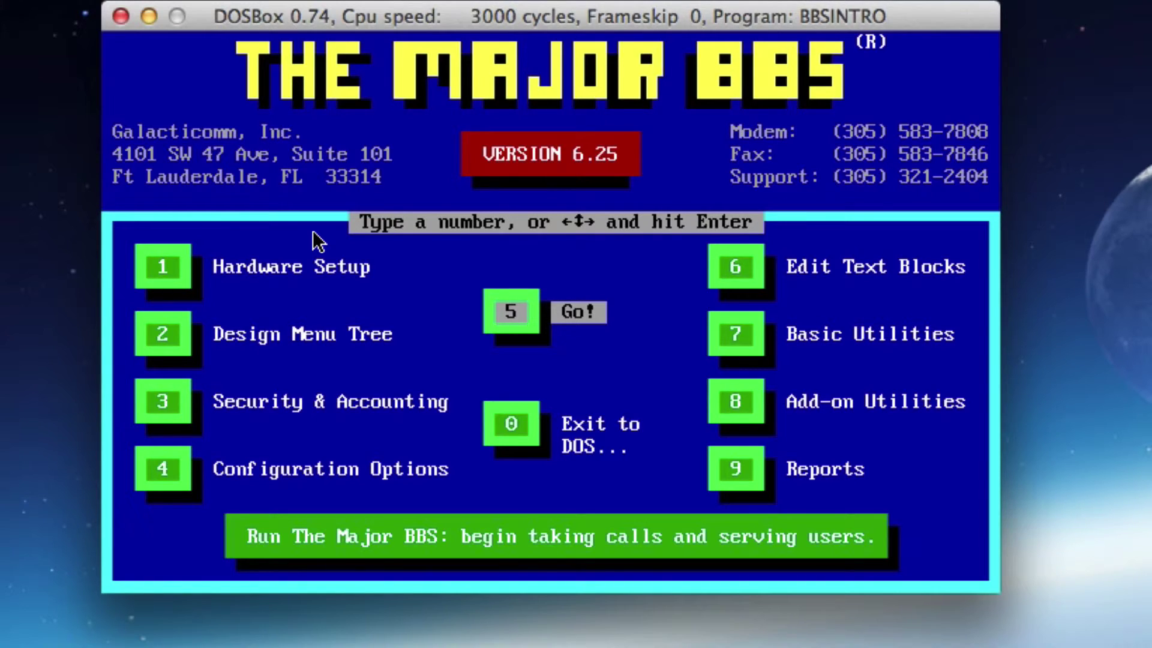
Run The Major BBS via Go! until the sysop console shows MajorMUD, Tele-Arena and other modules loaded
key("Return")
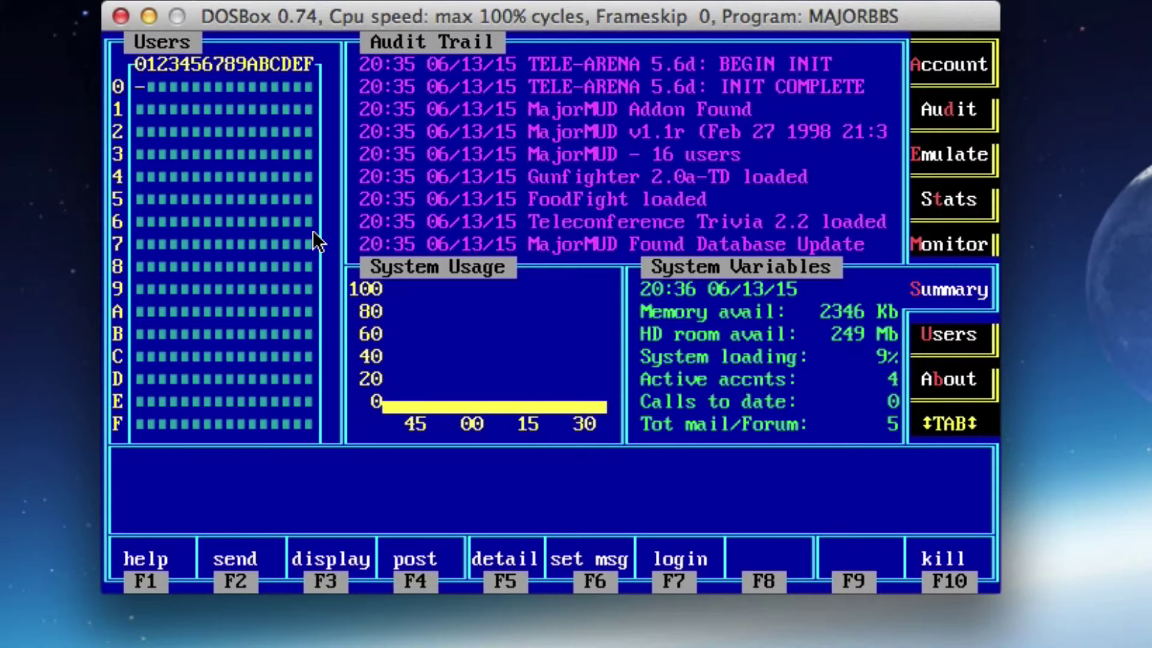
Open a local session and emulate channel 00 to reach the User-ID login prompt
key("F7")
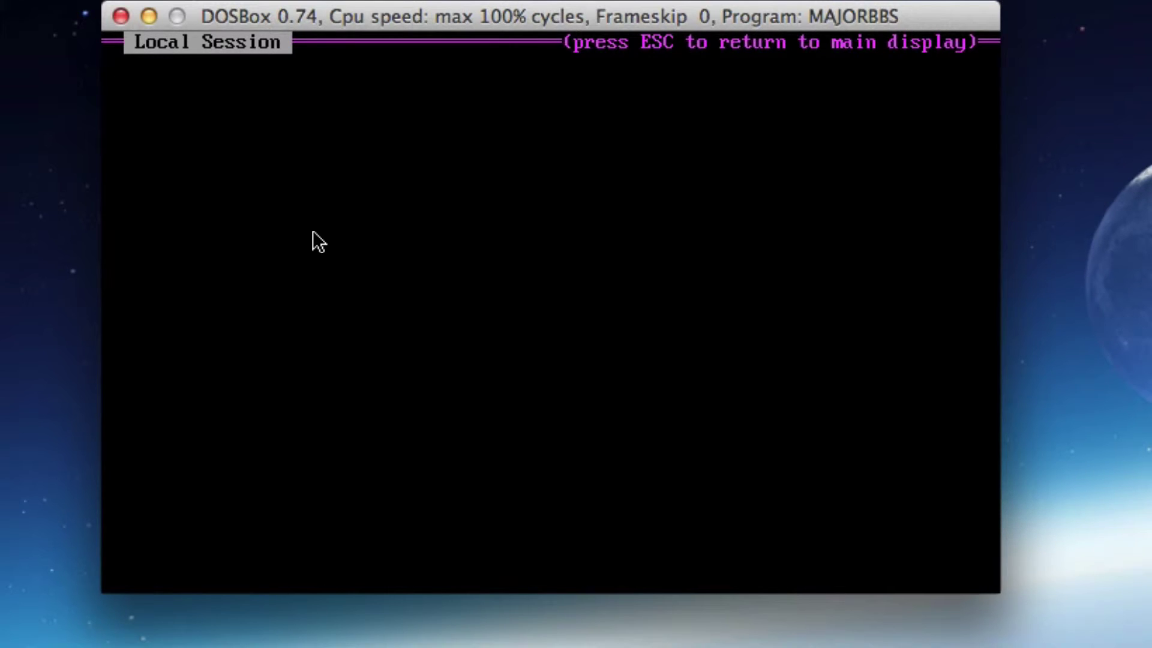
key("Escape")
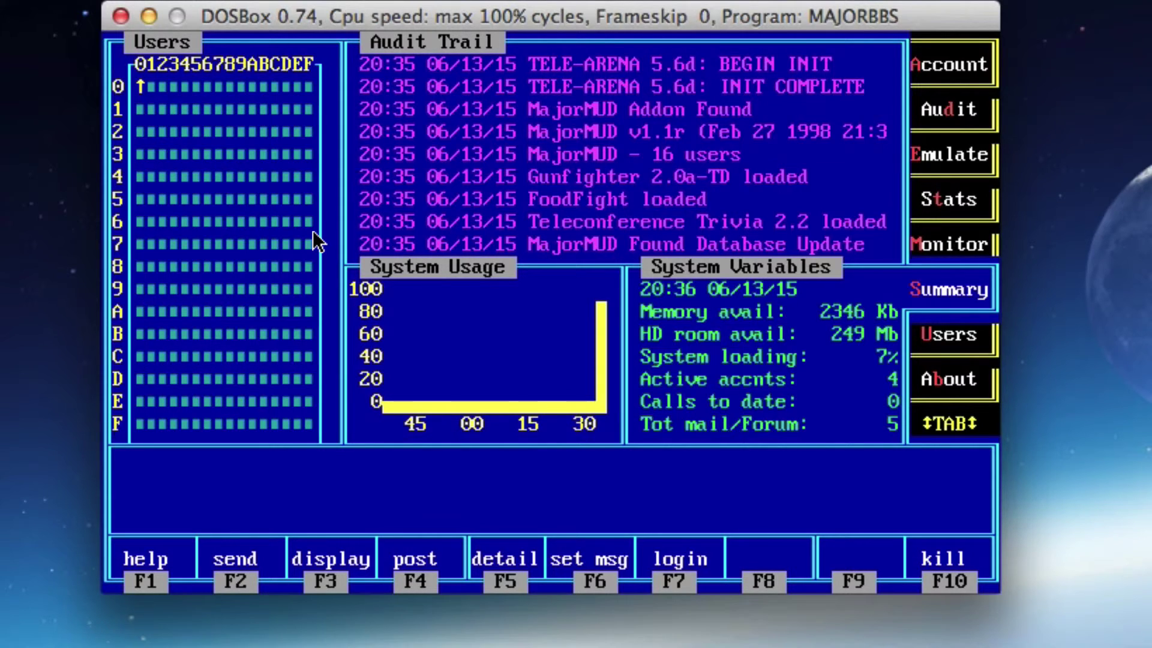
key("e")
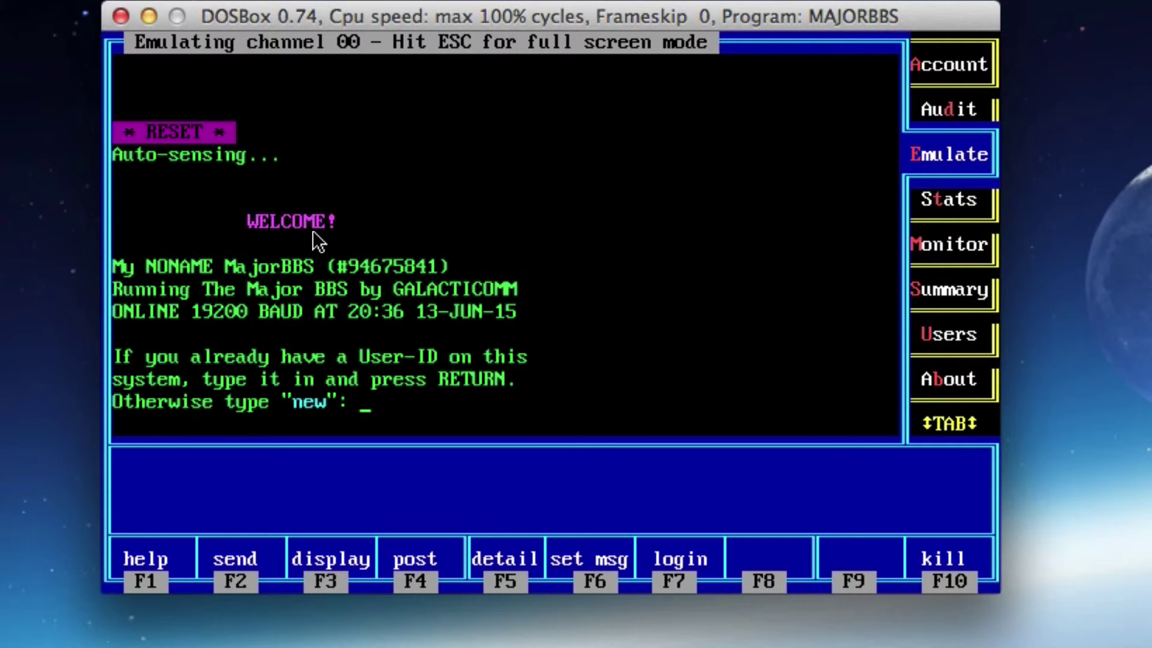
Log in full screen as Sysop with the account password and continue past the bulletins
key("Escape")
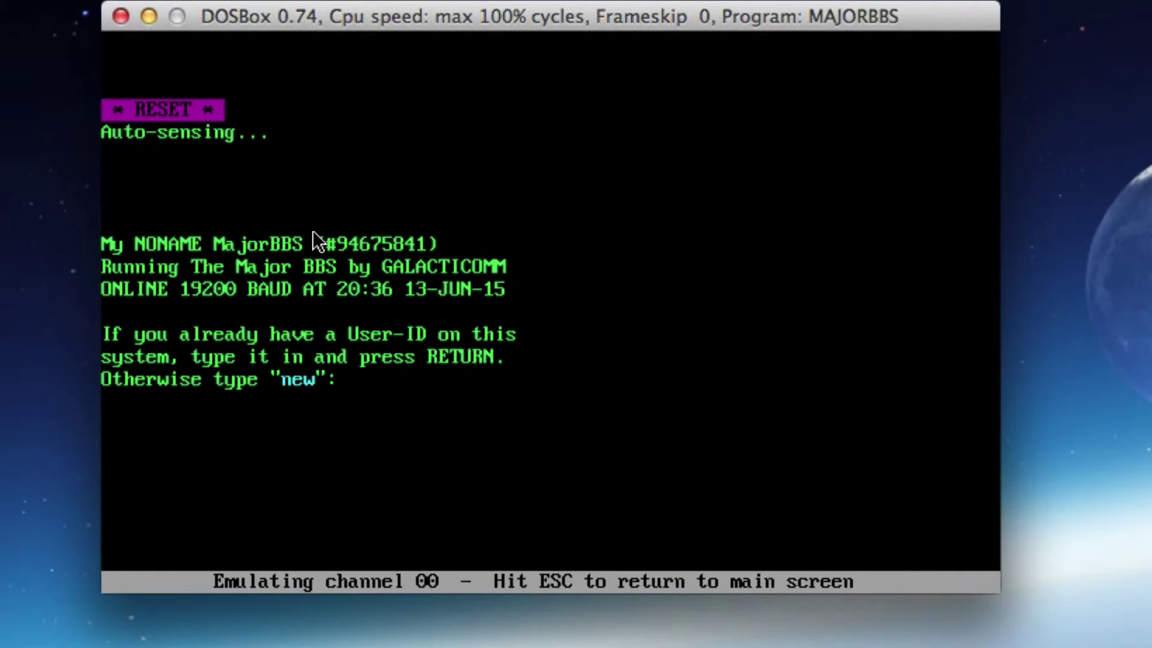
type("Sys")
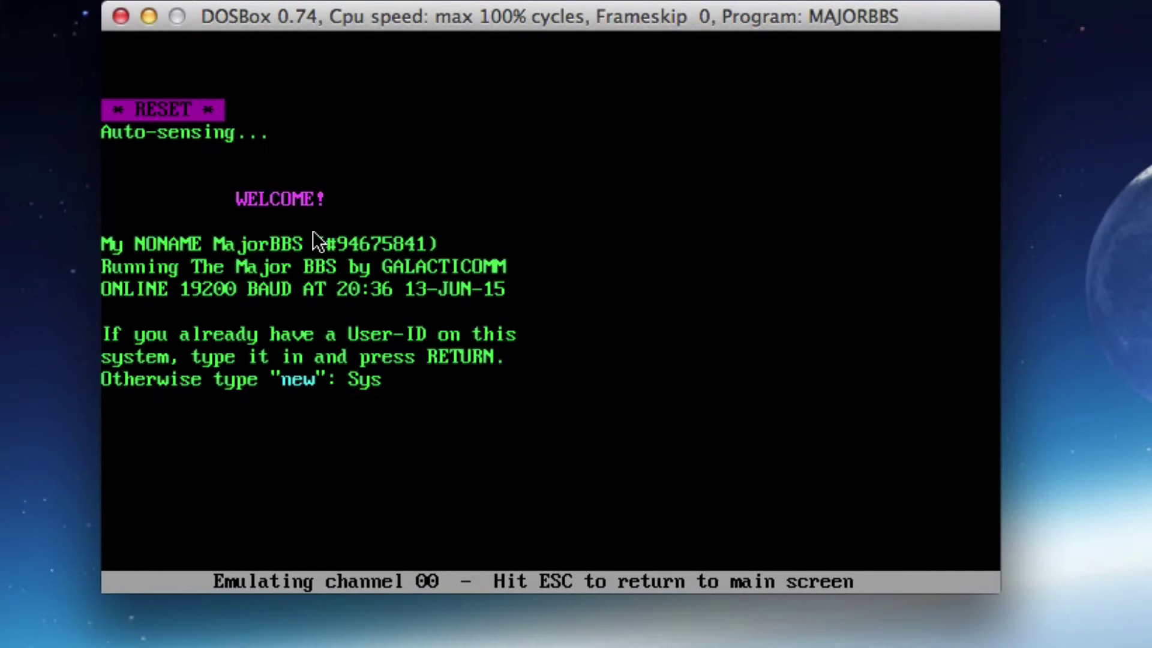
type("op")
key("Return")
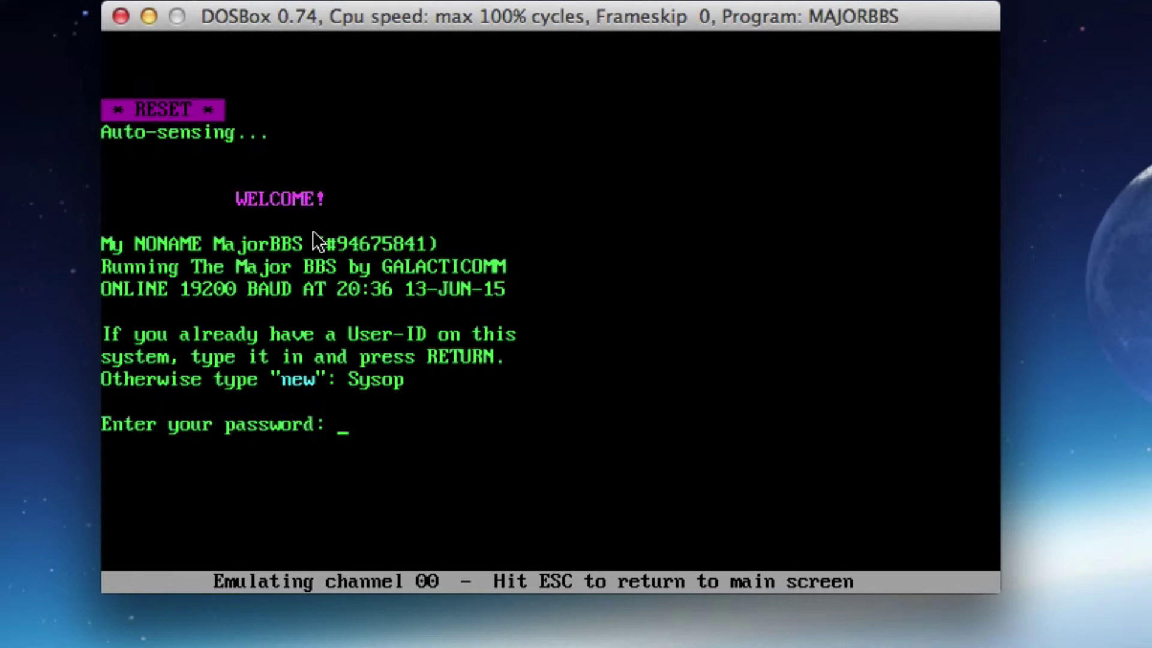
type("sysop")
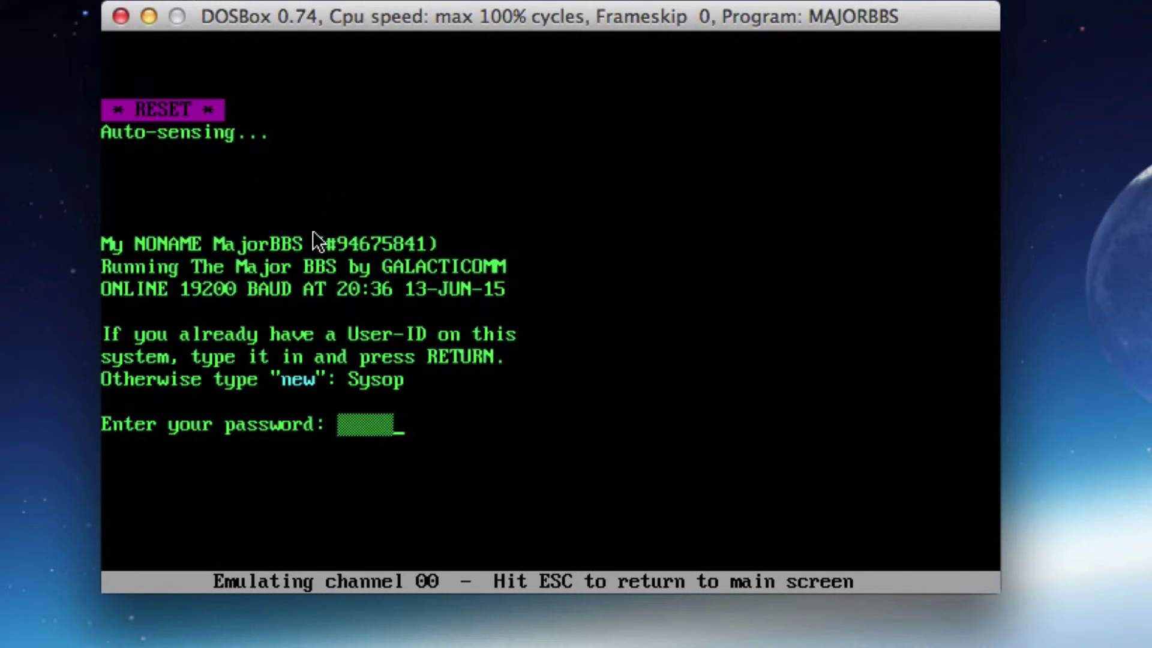
key("Return")
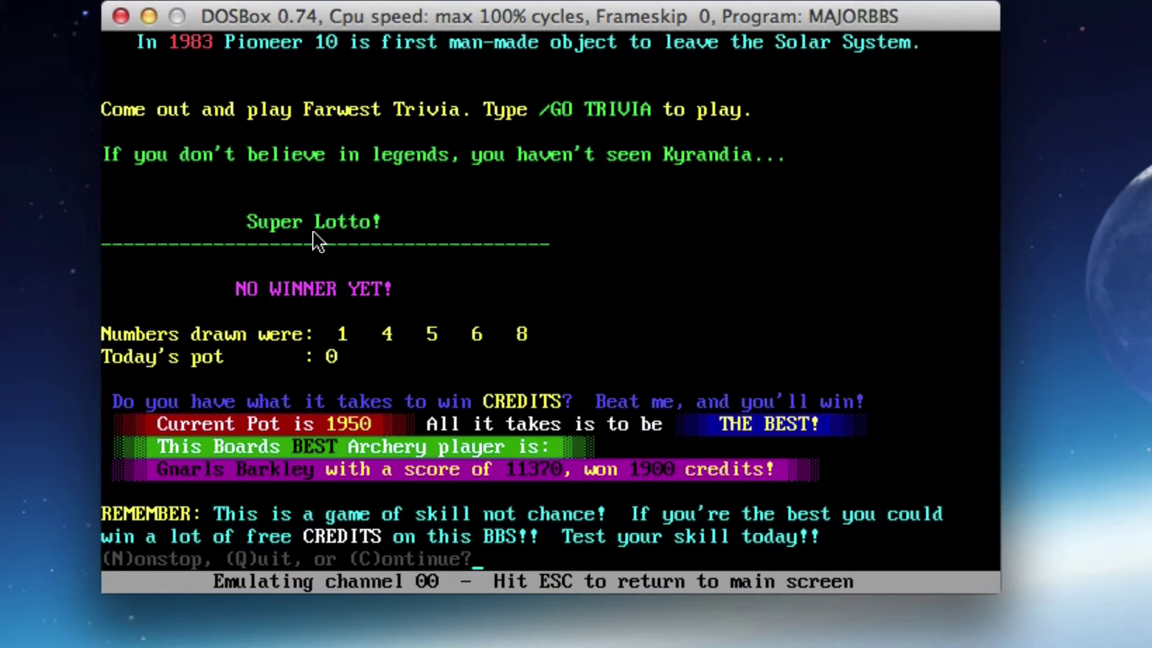
key("Return")
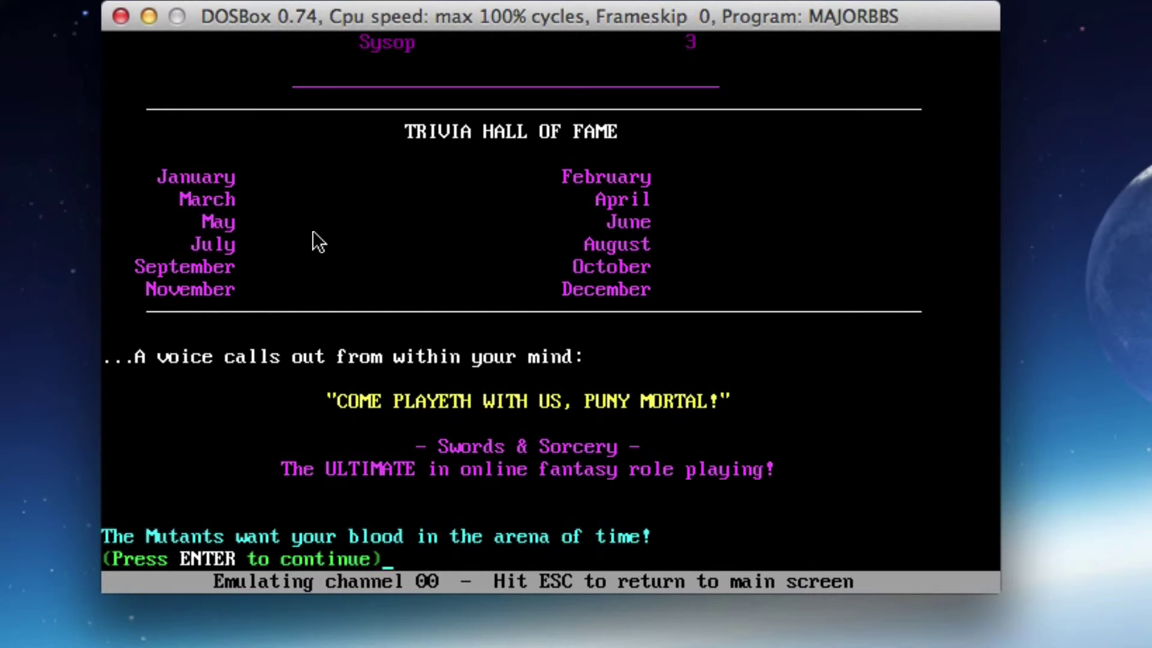
key("Return")
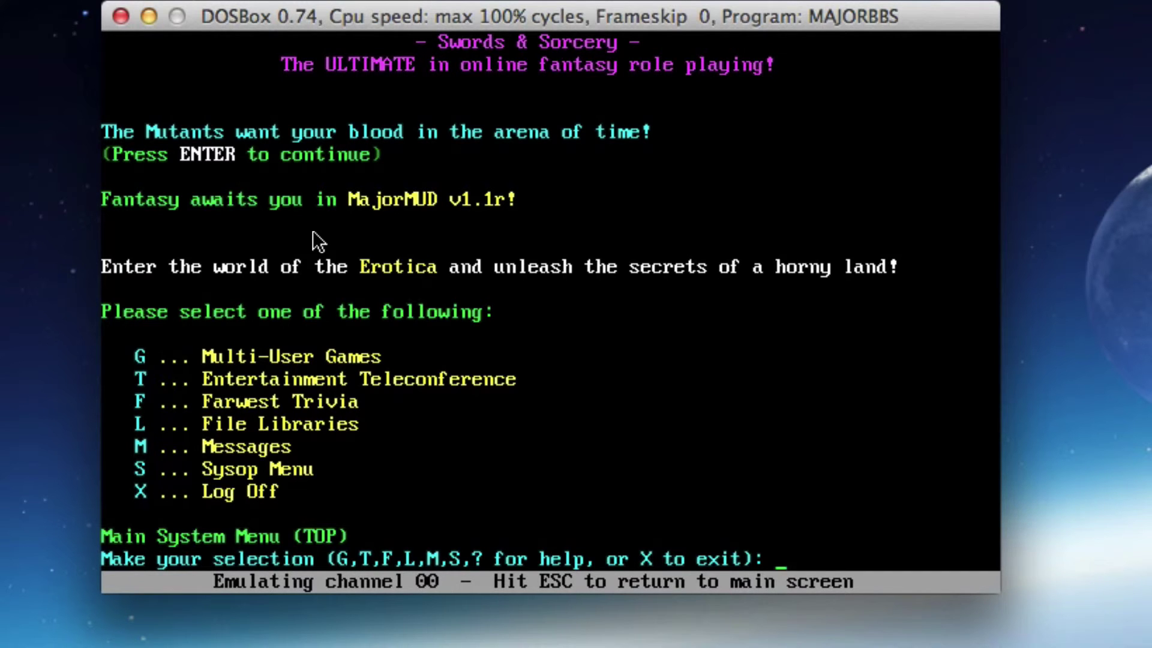
From the Multi-User Games doors list, launch Trade Wars 2002 and get past its intro
type("g")
key("Return")
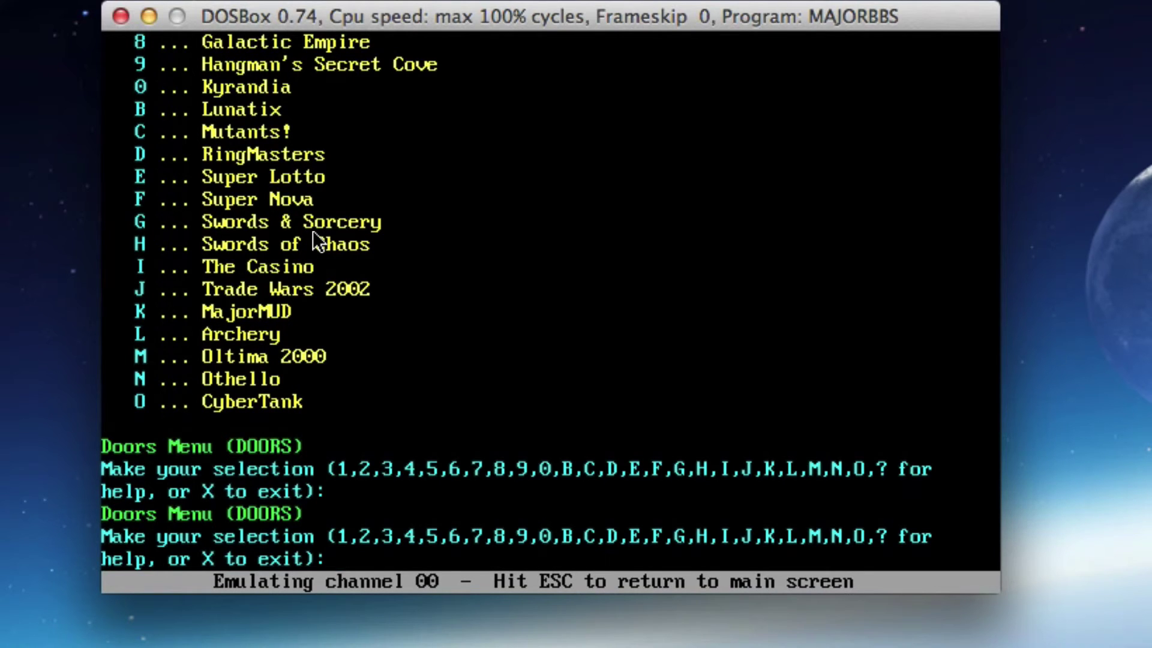
type("j")
key("Return")
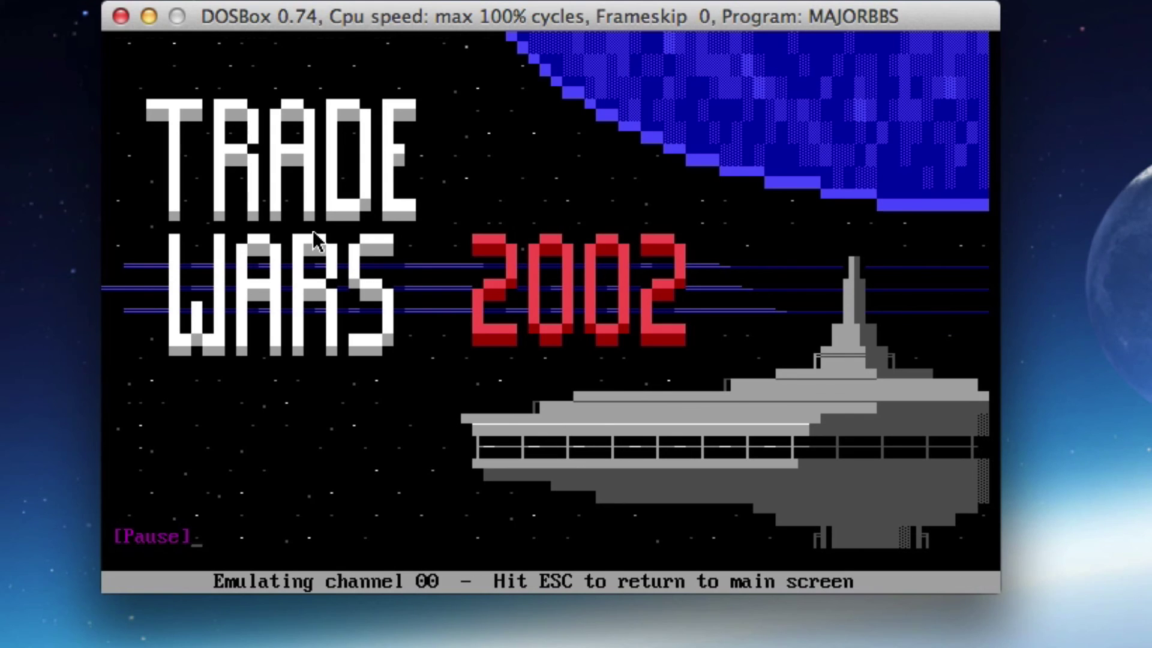
key("Return")
key("Return")
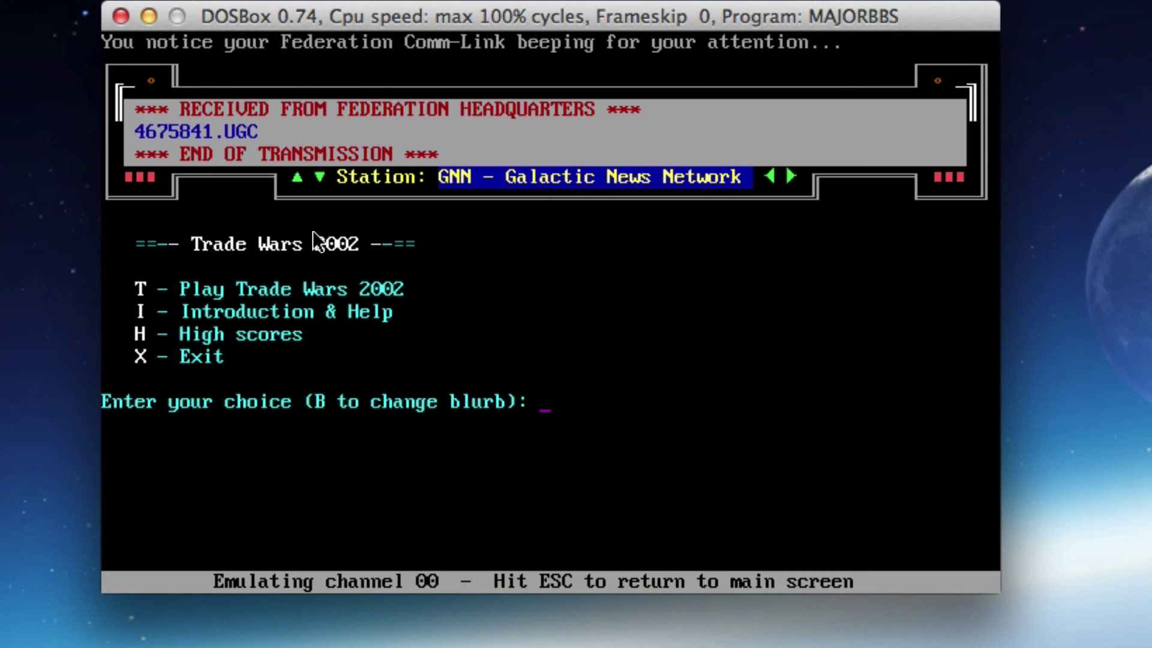
Exit Trade Wars to the main menu, log off confirming Y, and return to the BBS console
type("x")
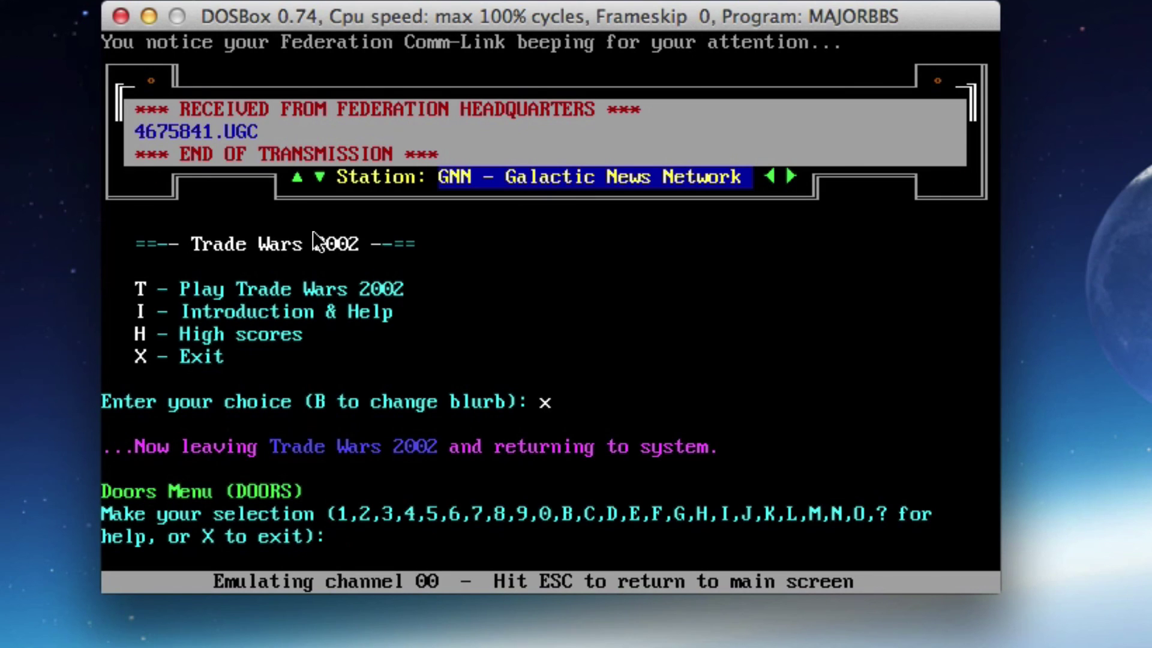
type("x")
key("Return")
key("Return")
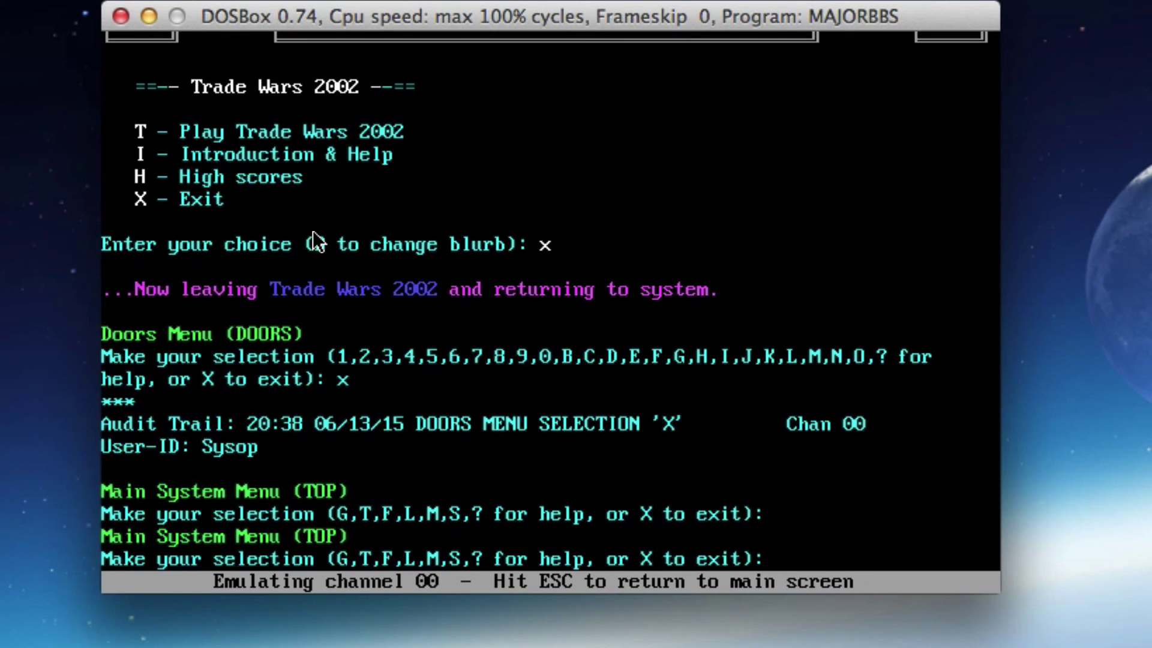
type("x")
key("Return")
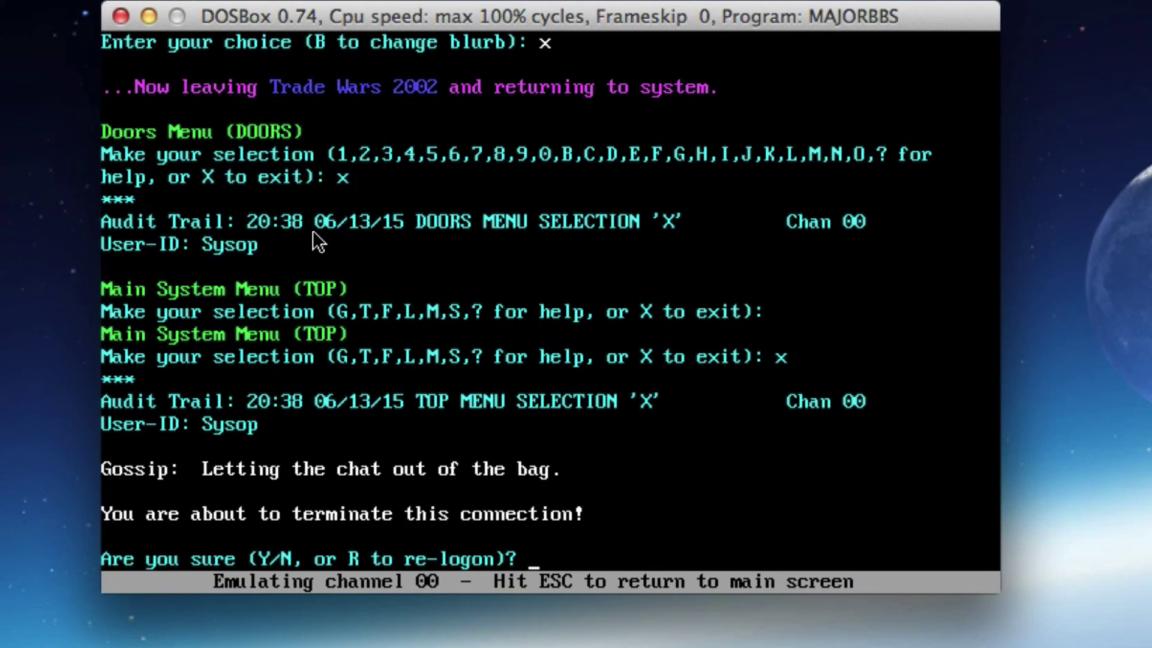
type("y")
key("Return")
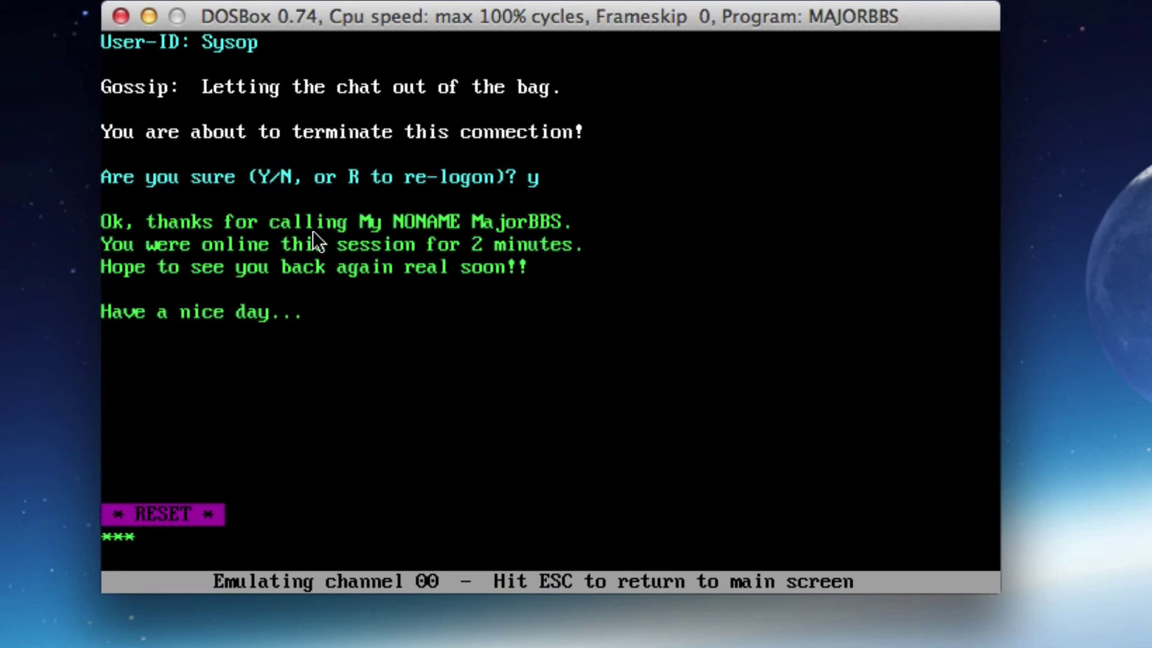
key("Escape")
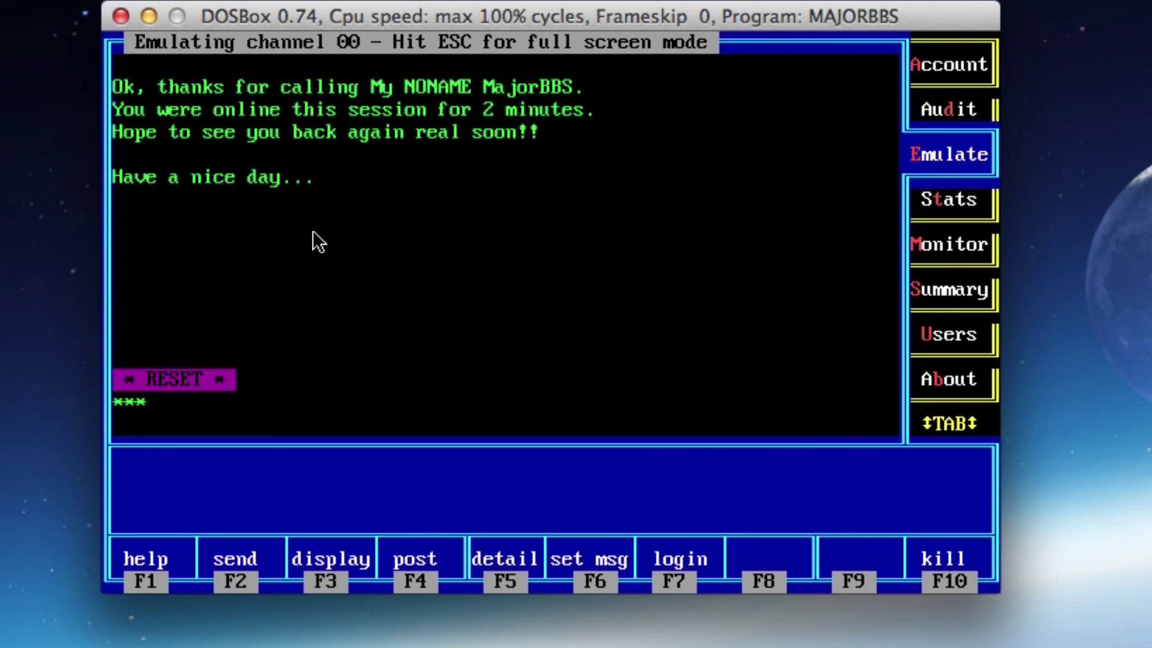